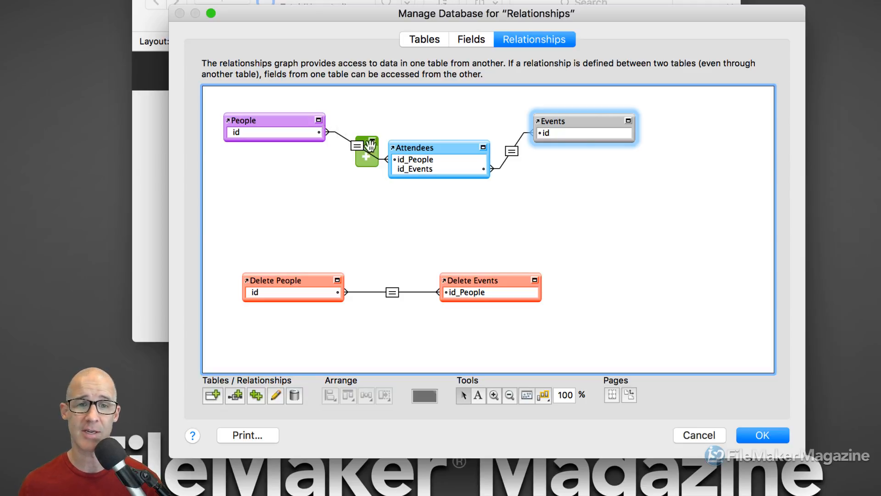
- Save and close the database definitions, then enlarge and reposition the Relationships window
click(440, 151)
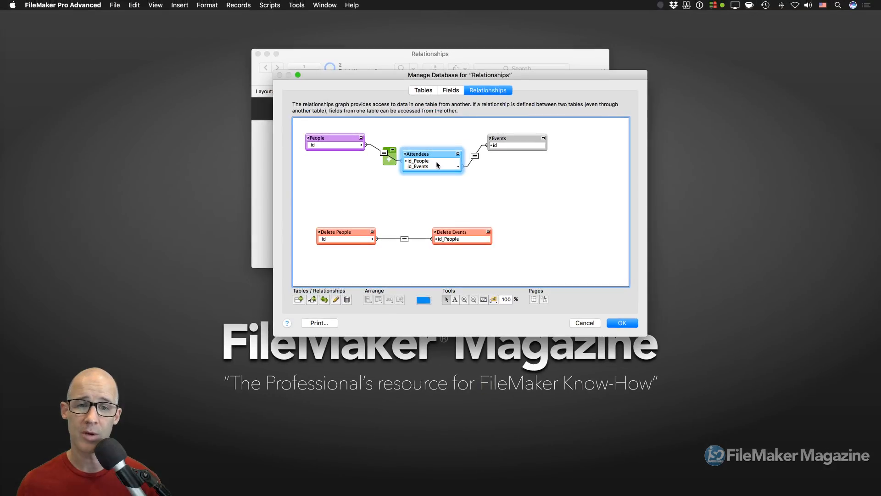
click(623, 325)
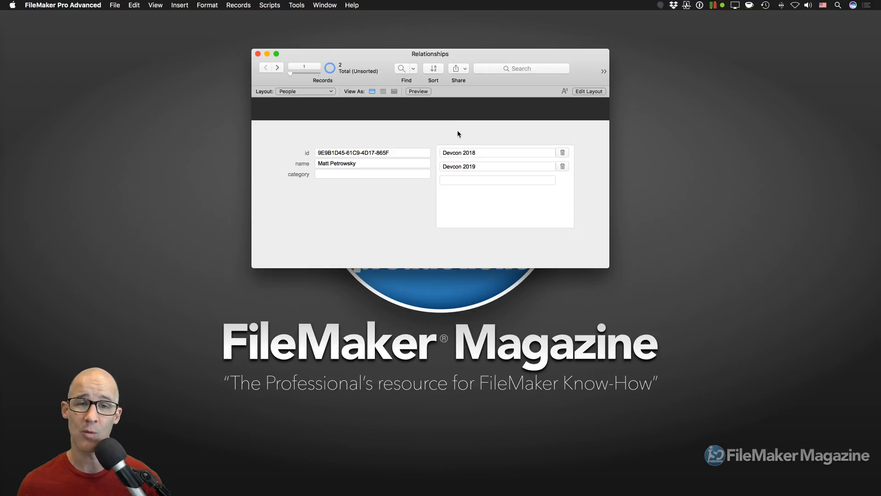
drag(609, 268, 618, 314)
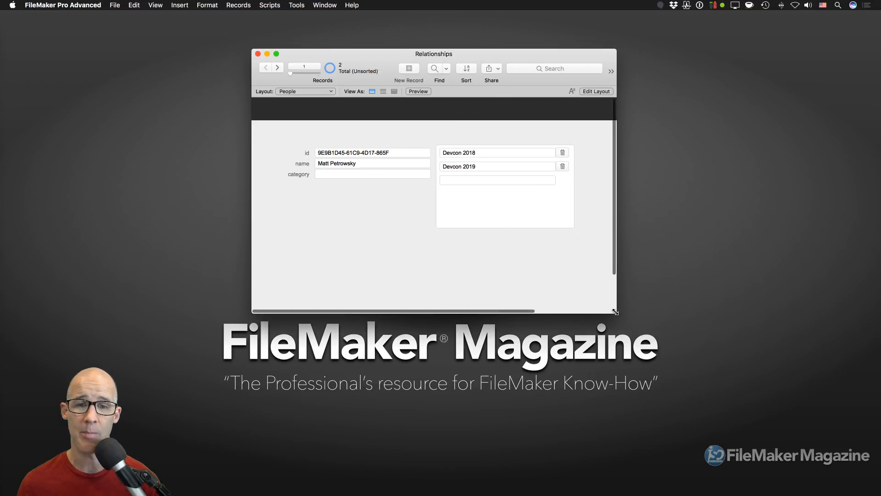
drag(506, 57, 492, 57)
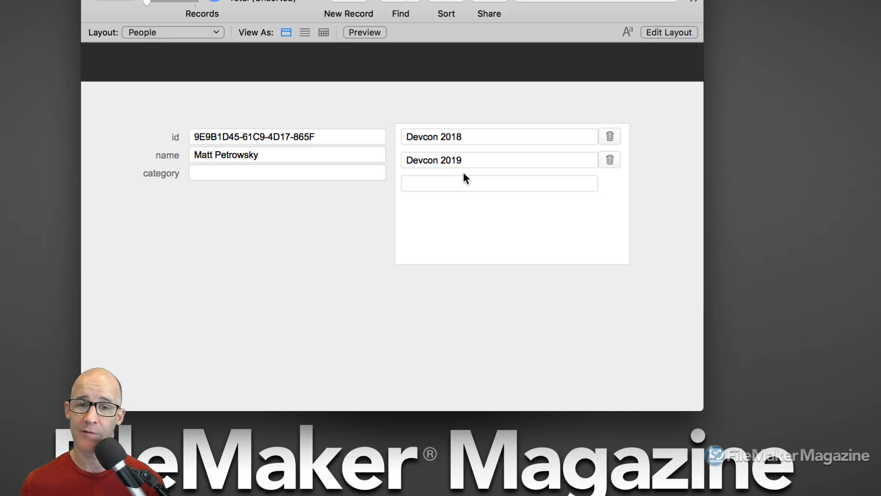
- Review the People and Attendees table occurrences in the relationships graph and return to the People layout
key(super+shift+d)
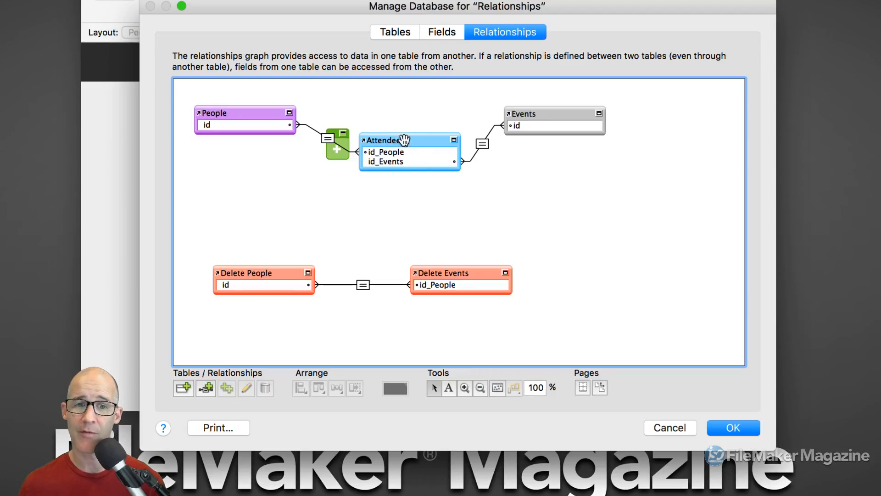
click(262, 114)
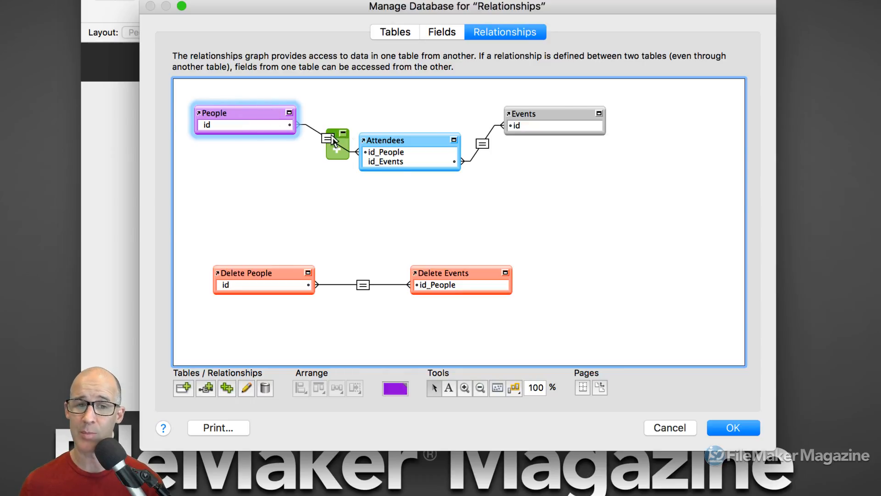
click(423, 144)
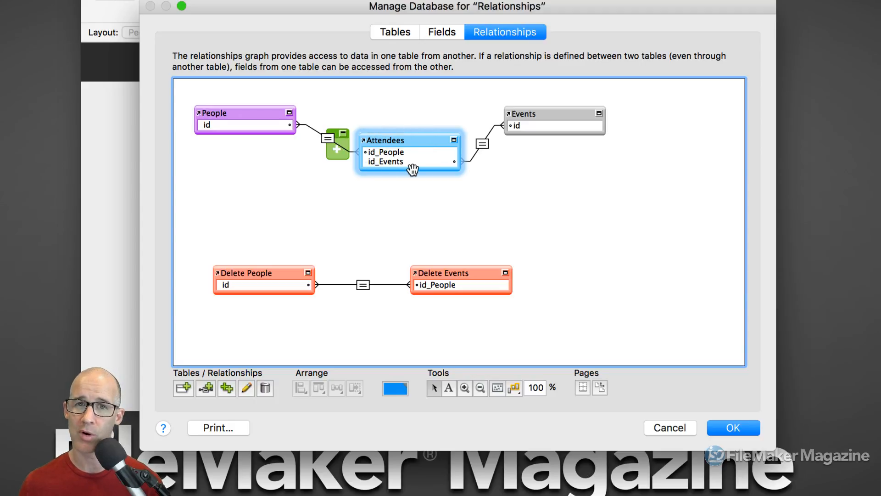
click(260, 113)
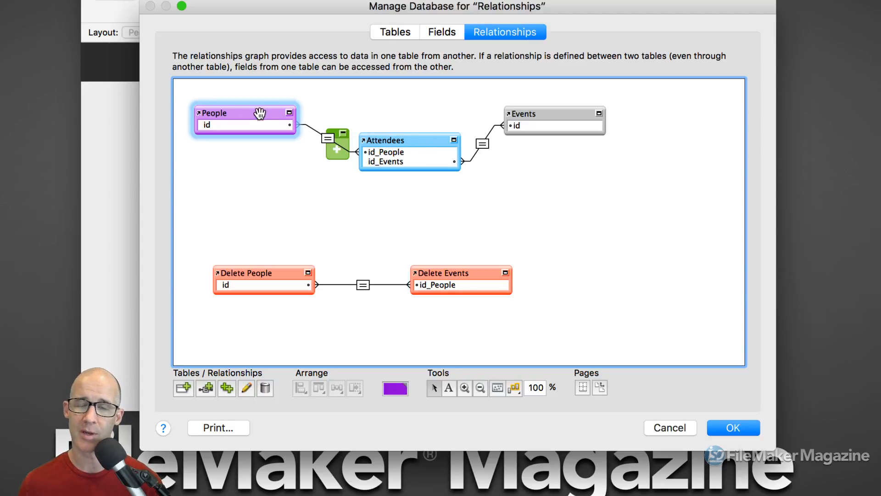
click(411, 140)
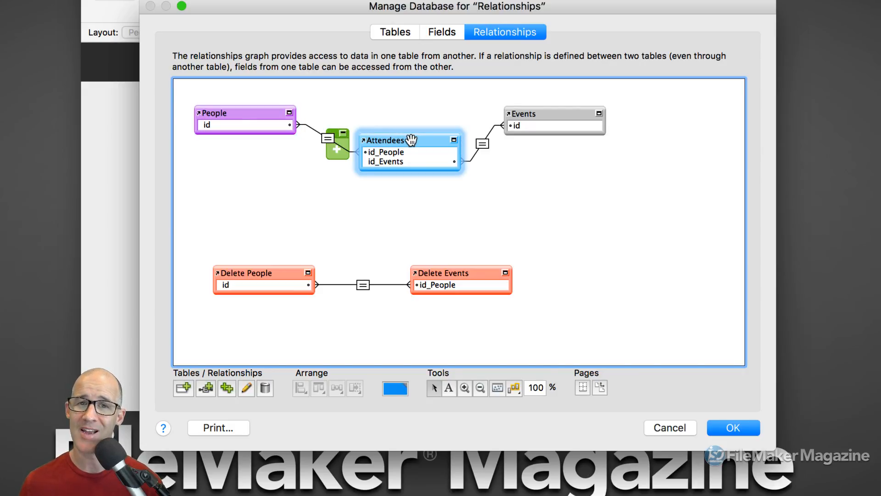
click(246, 111)
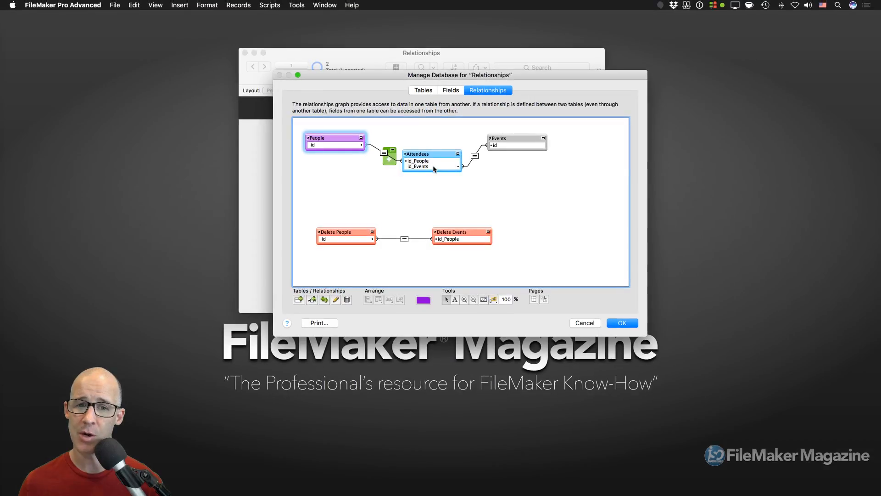
click(623, 323)
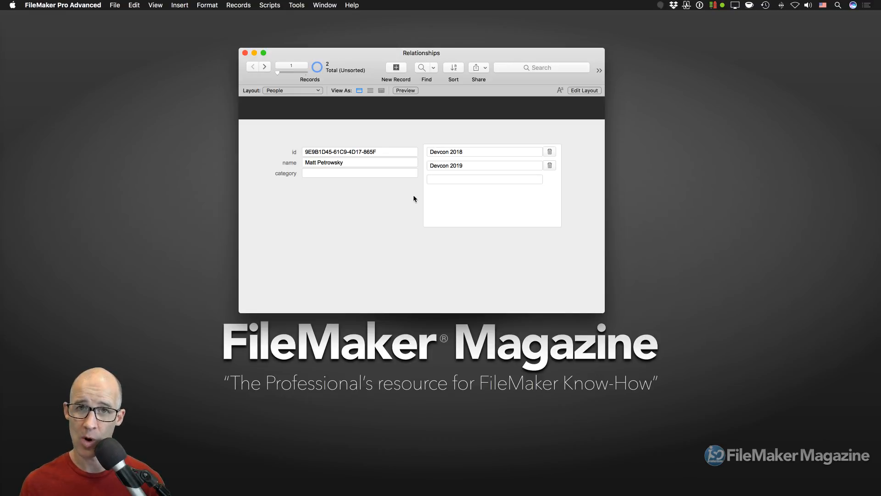
- Examine the relationship linking the People id to id_People in Attendees in the relationships graph
key(super+shift+d)
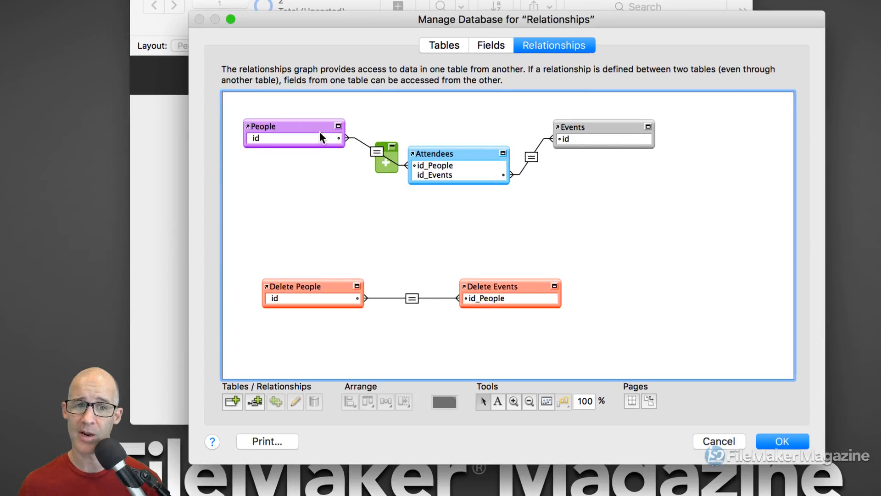
click(346, 139)
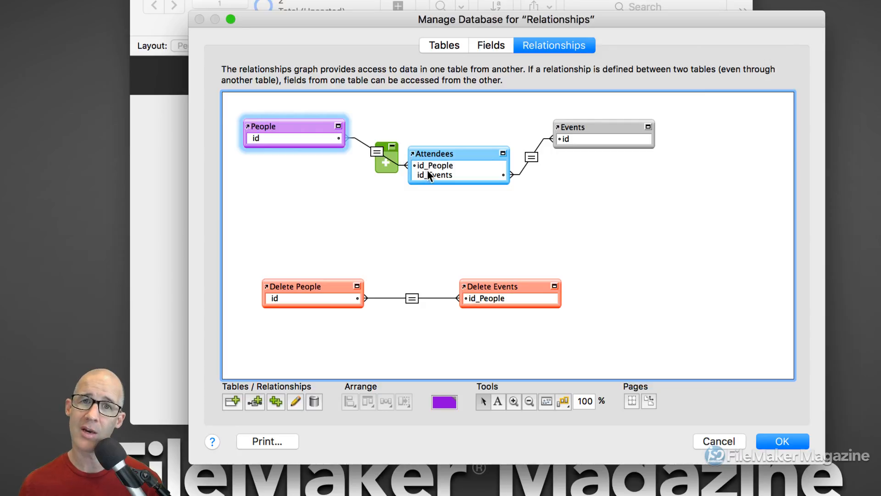
click(377, 152)
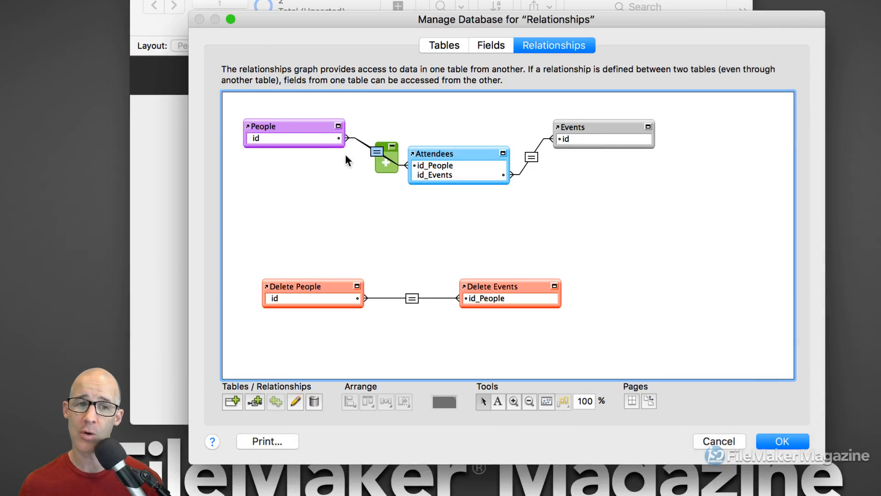
click(307, 126)
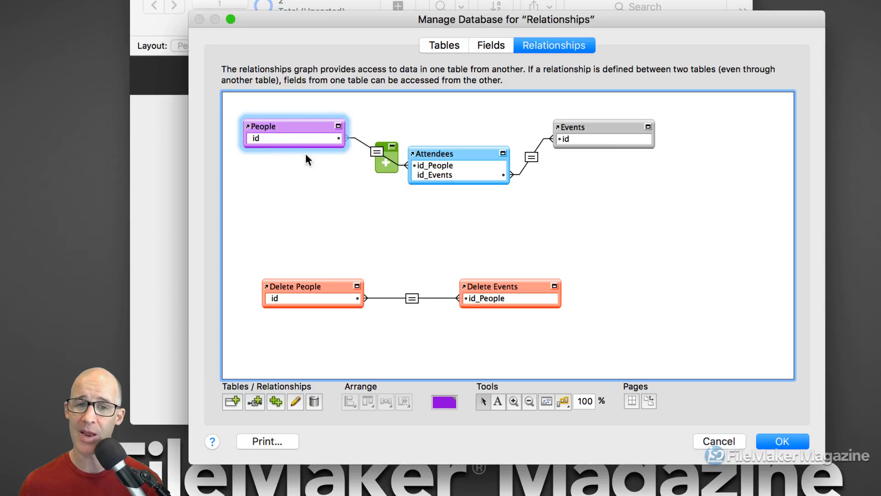
click(440, 173)
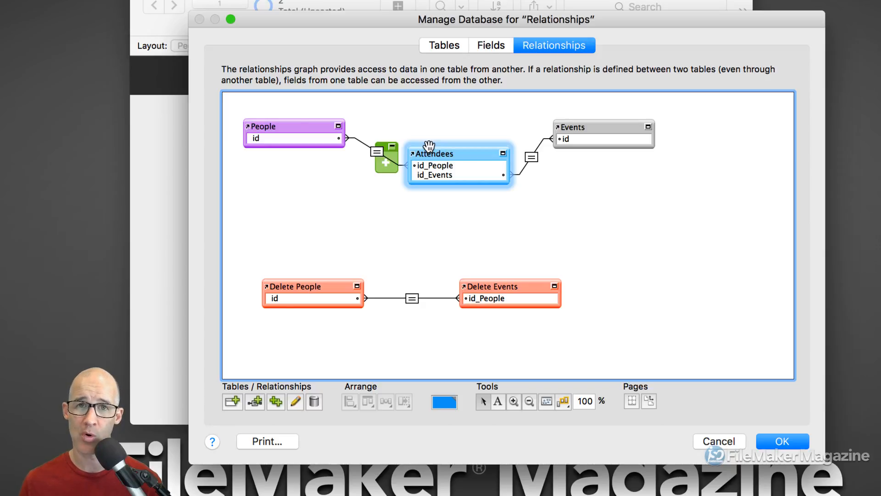
click(377, 152)
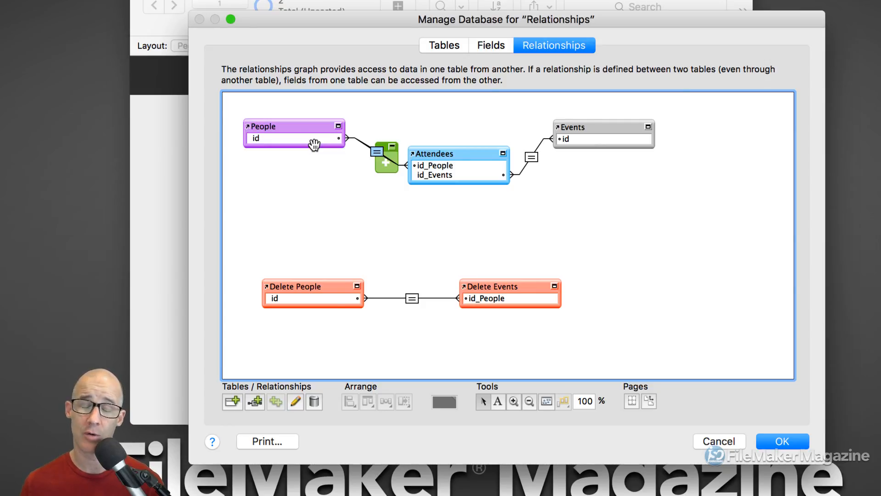
- Duplicate the Attendees table occurrence, place the copy below the original and show all its fields
click(443, 155)
key(super+d)
drag(437, 196, 377, 206)
click(437, 206)
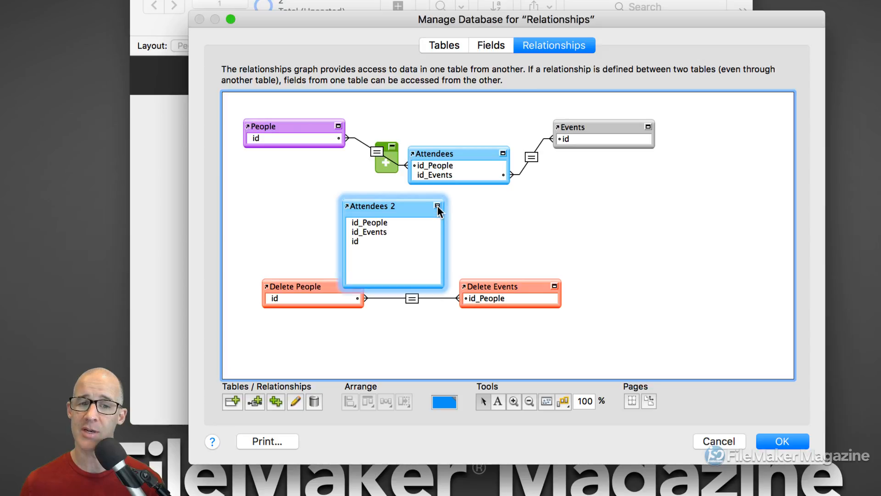
- Expand the Events table occurrence and compare its fields with those of the duplicated Attendees occurrence
click(305, 123)
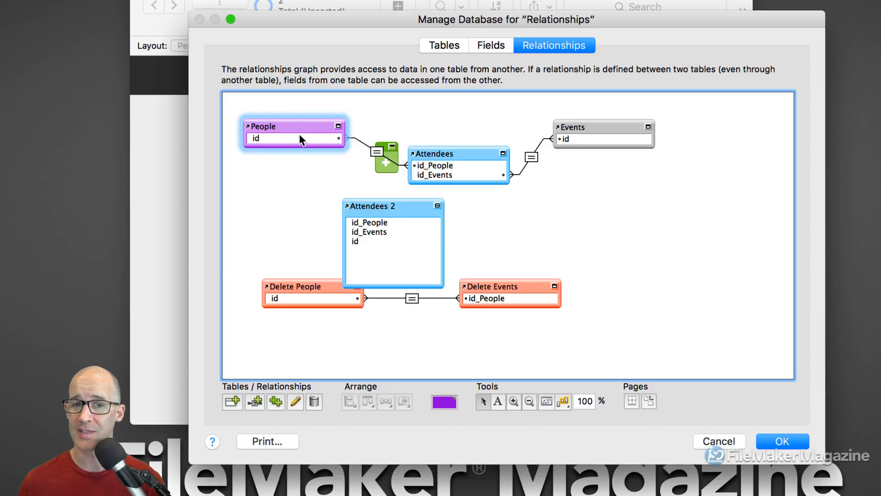
click(389, 211)
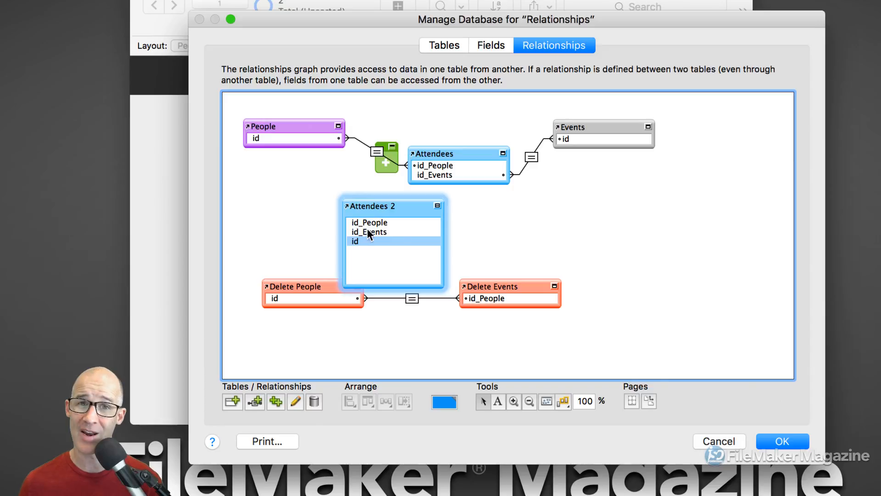
click(648, 127)
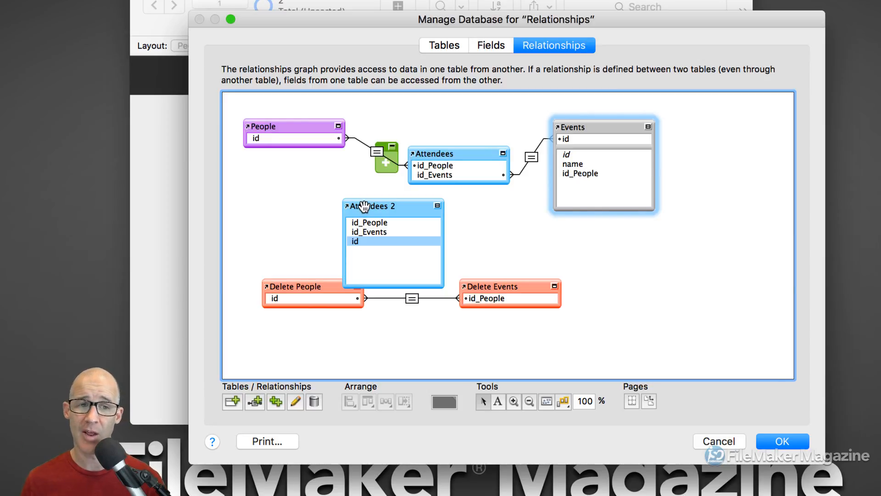
click(377, 211)
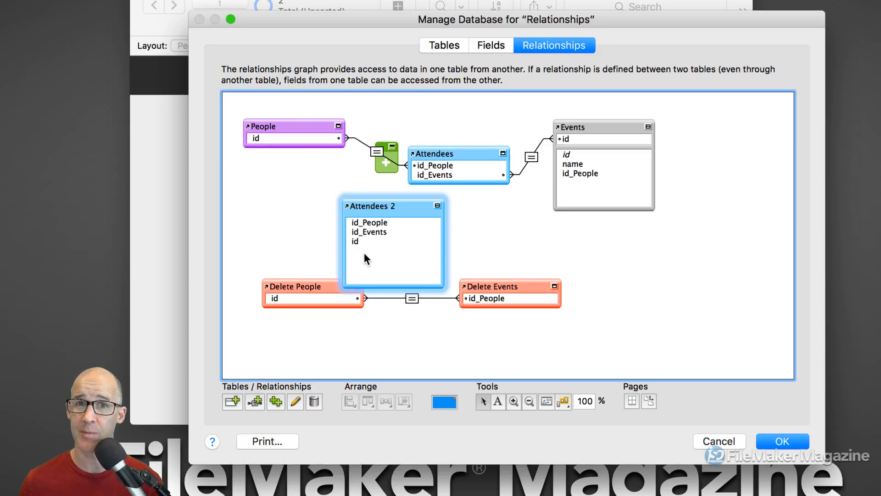
click(584, 188)
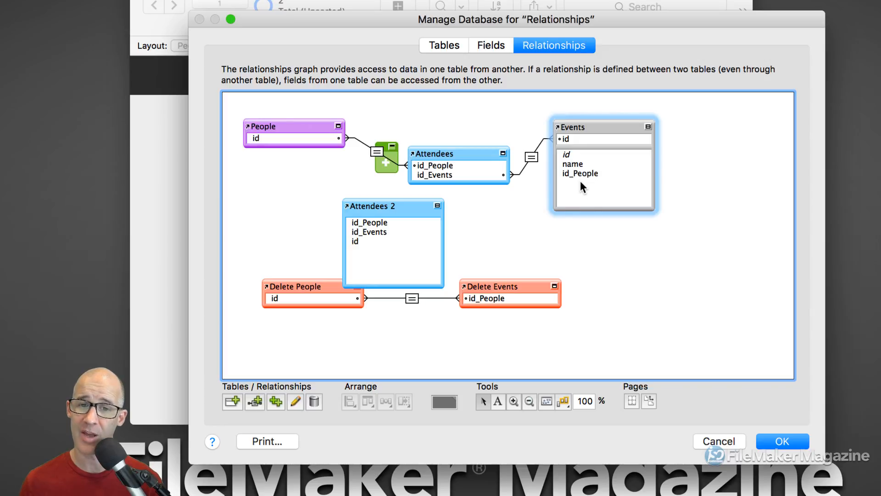
- Delete the duplicated Attendees table occurrence from the relationships graph
click(392, 244)
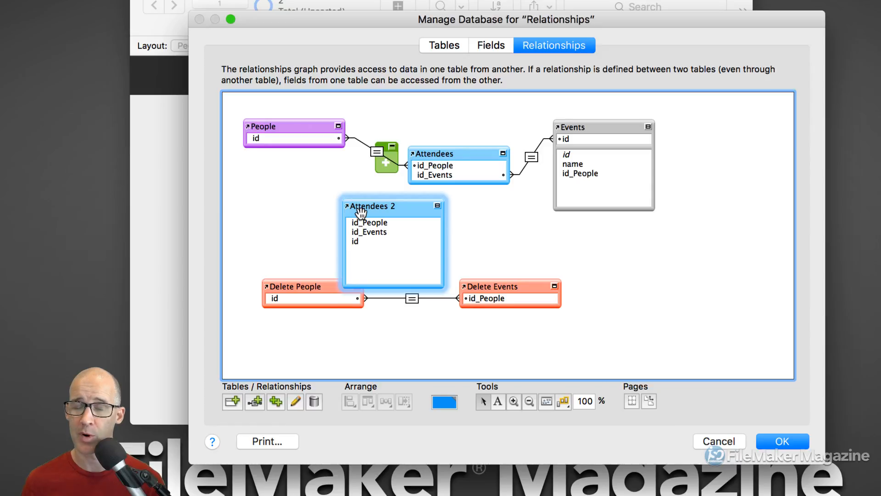
drag(405, 210, 413, 208)
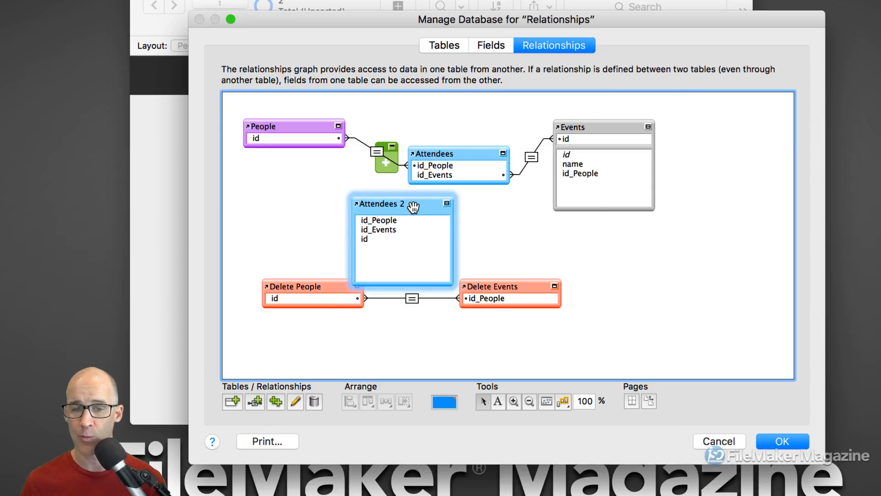
key(Delete)
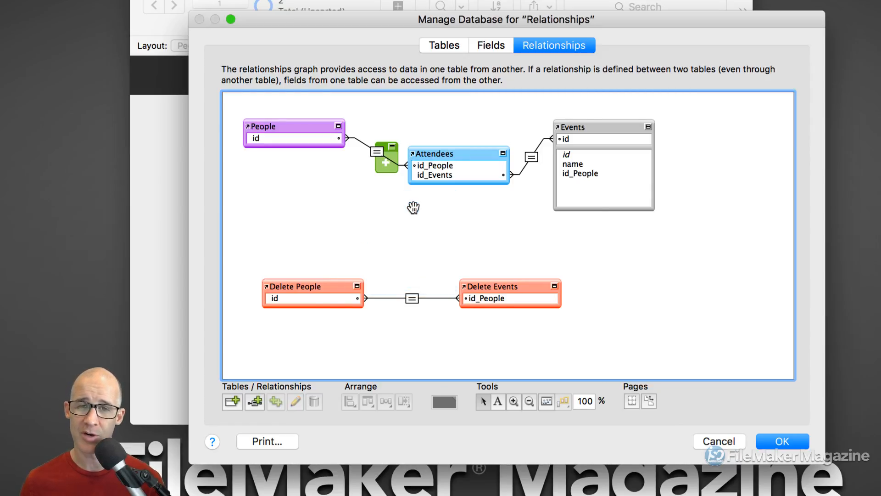
- Close the database definitions and open the setup of the events portal in Layout mode on the People layout
click(792, 439)
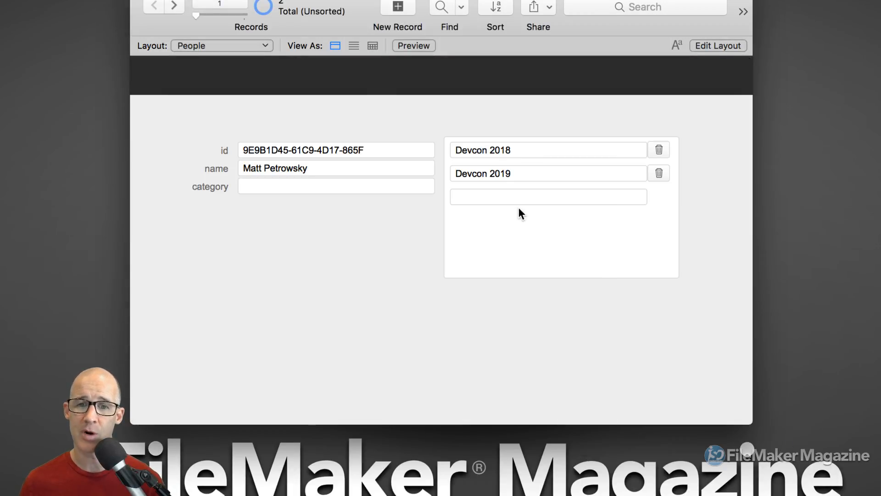
click(500, 151)
double_click(501, 150)
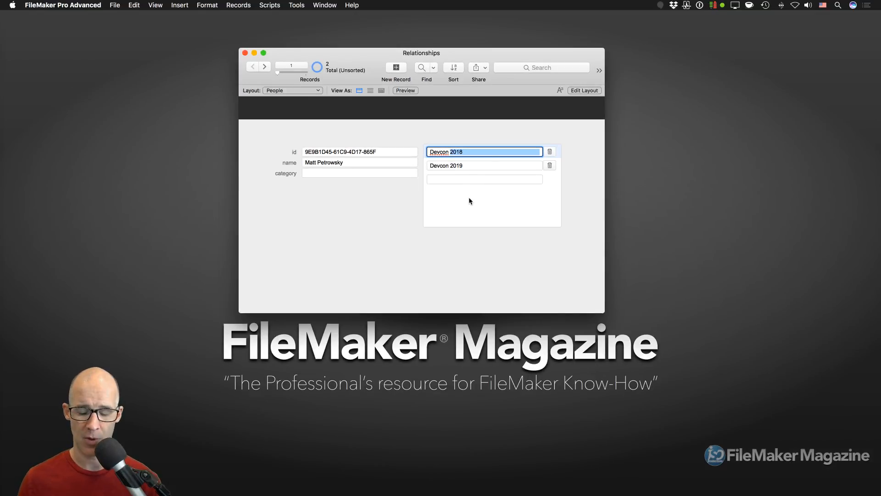
key(super+l)
click(478, 197)
double_click(478, 198)
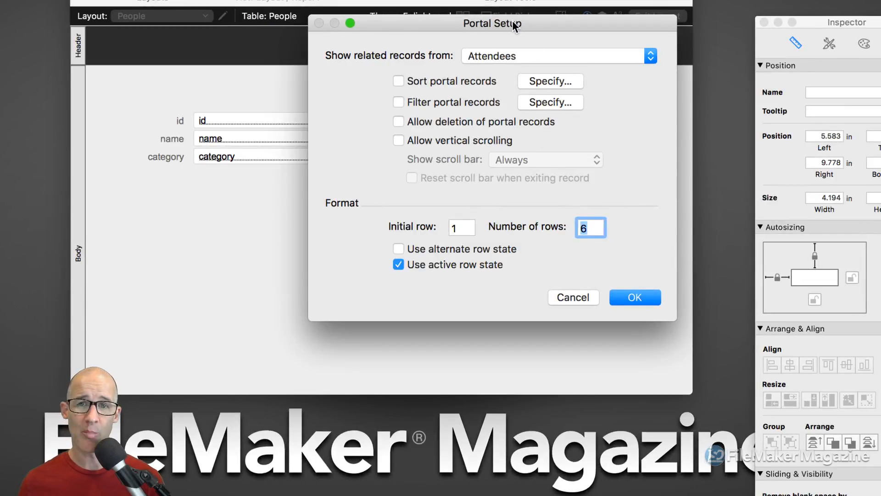
drag(513, 20, 478, 22)
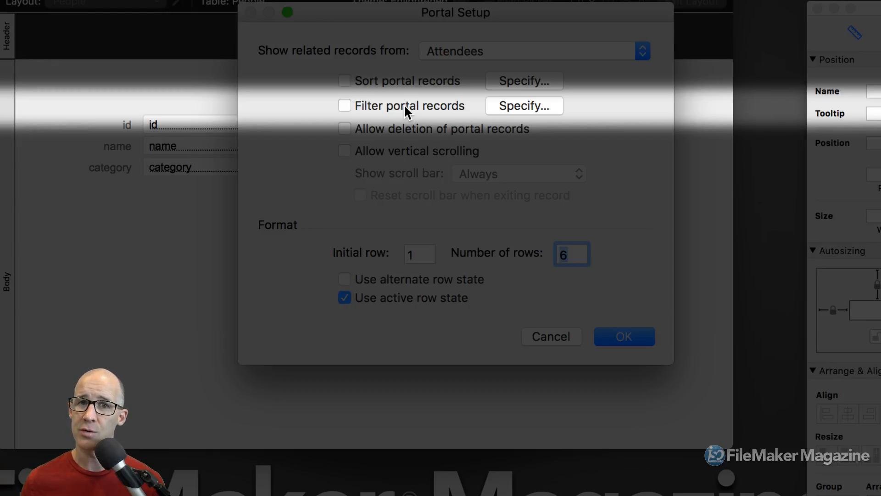
- Turn on filtering of the portal records and bring the filter calculation into view
click(405, 107)
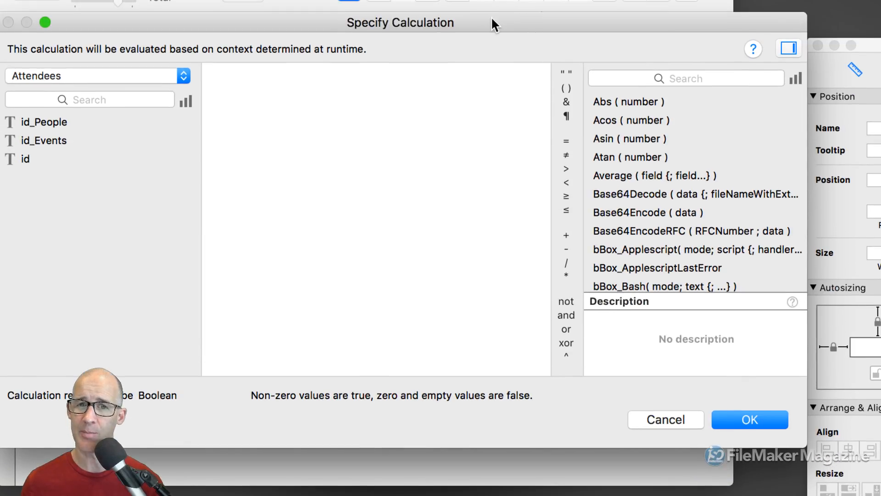
drag(492, 21, 599, 23)
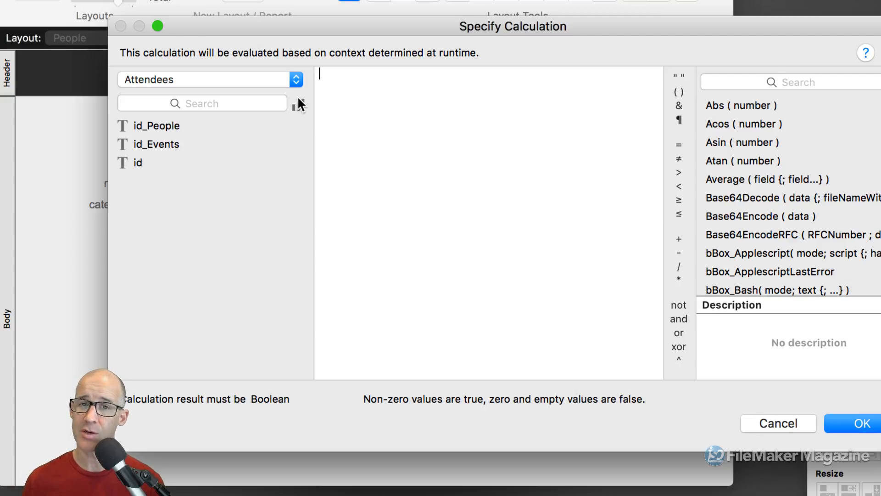
- Review in the relationships graph how Attendees connects to People and Events, and leave the database definitions without saving changes
click(265, 78)
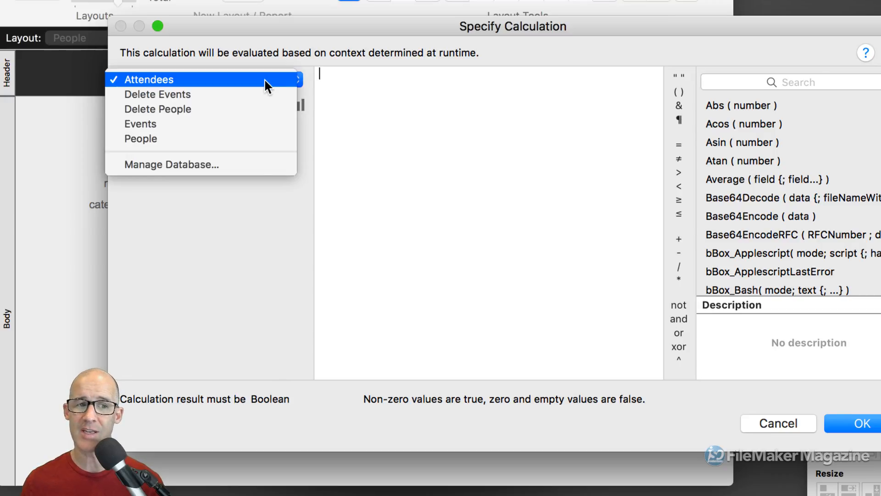
click(250, 165)
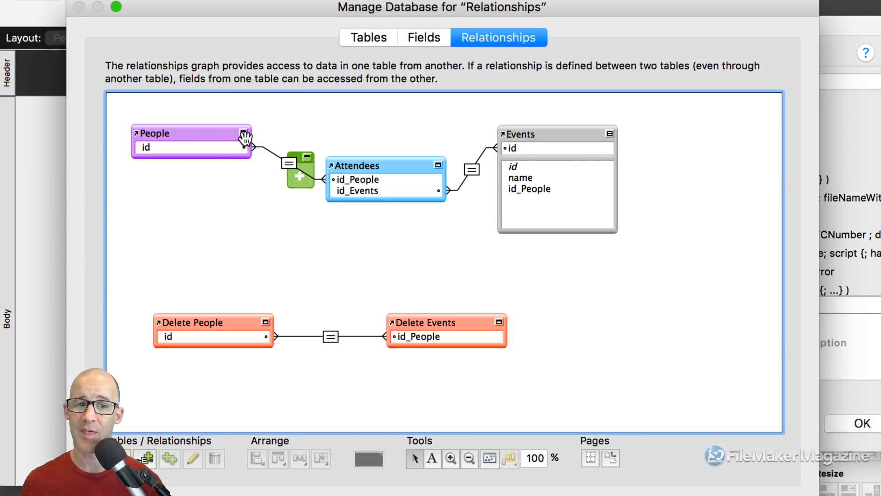
click(395, 167)
click(473, 171)
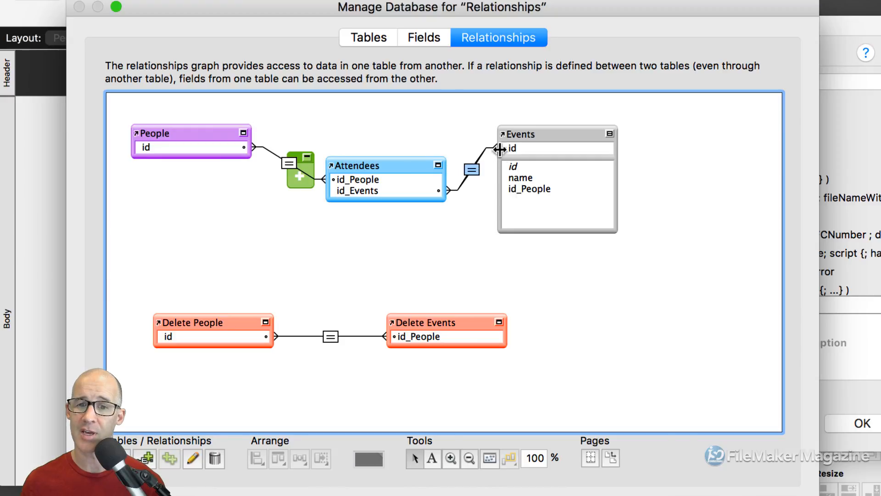
click(353, 164)
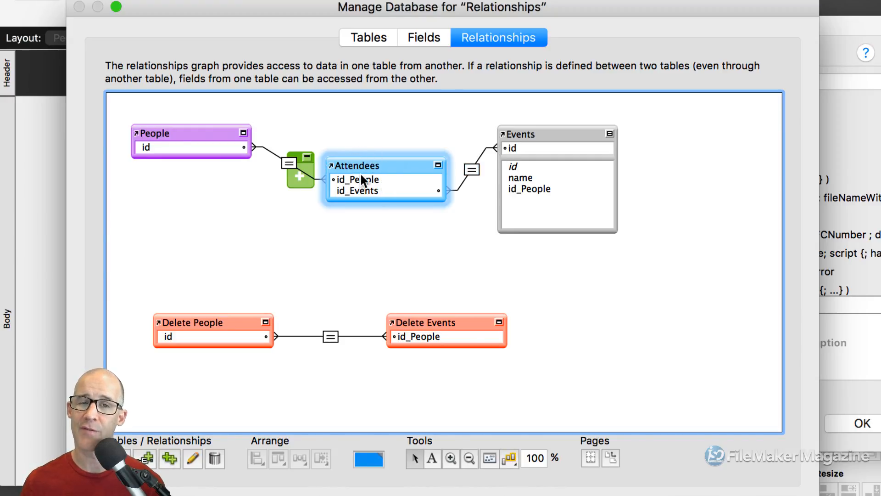
click(531, 133)
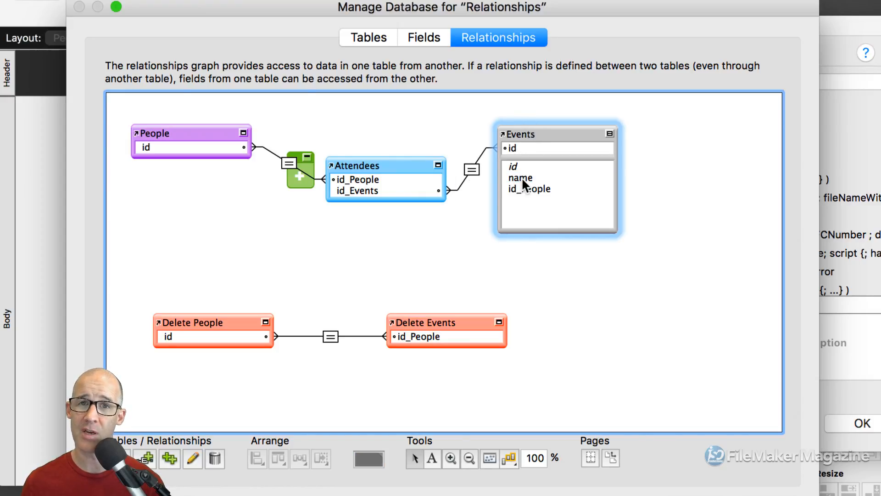
click(386, 165)
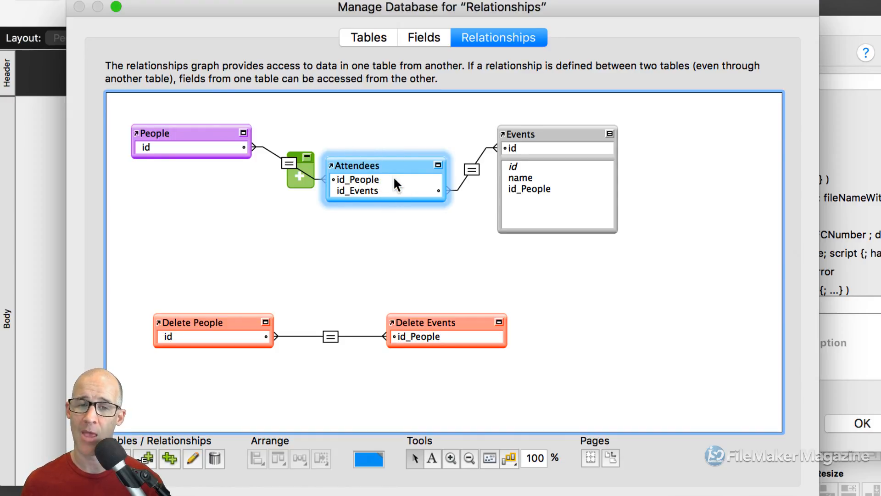
key(Escape)
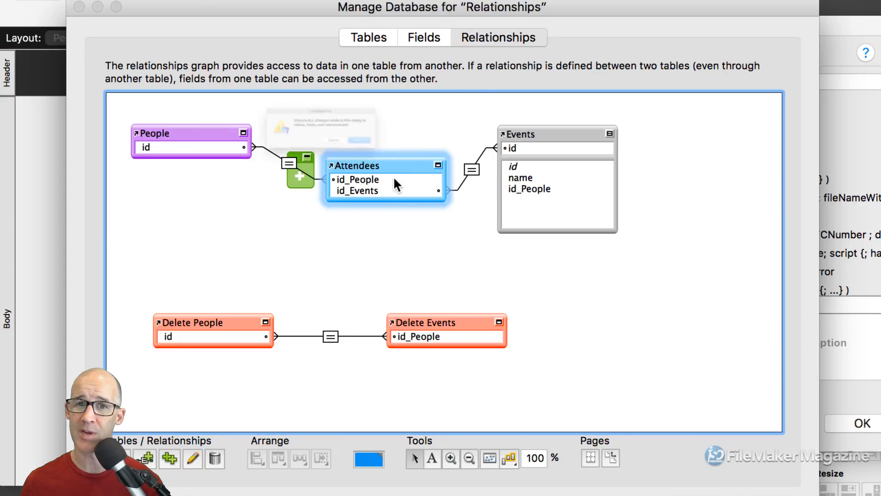
click(430, 175)
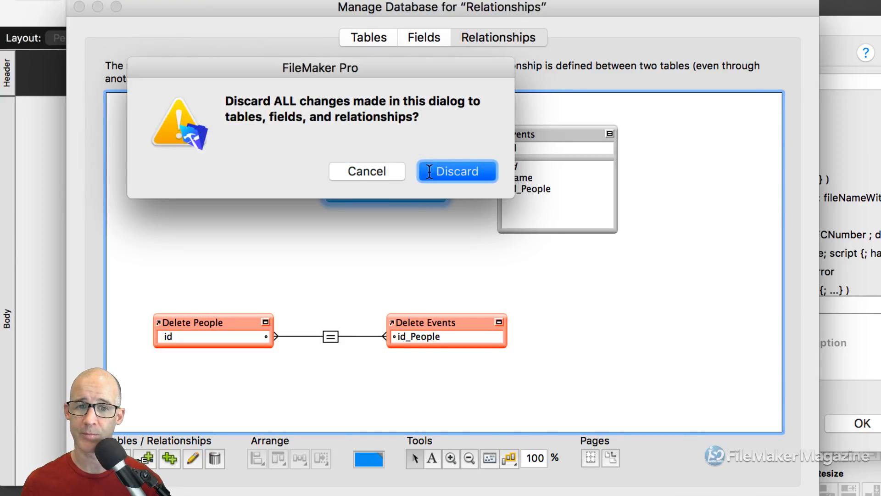
- Show the Events fields in the filter calculation and insert the PatternCount function
drag(419, 28, 423, 48)
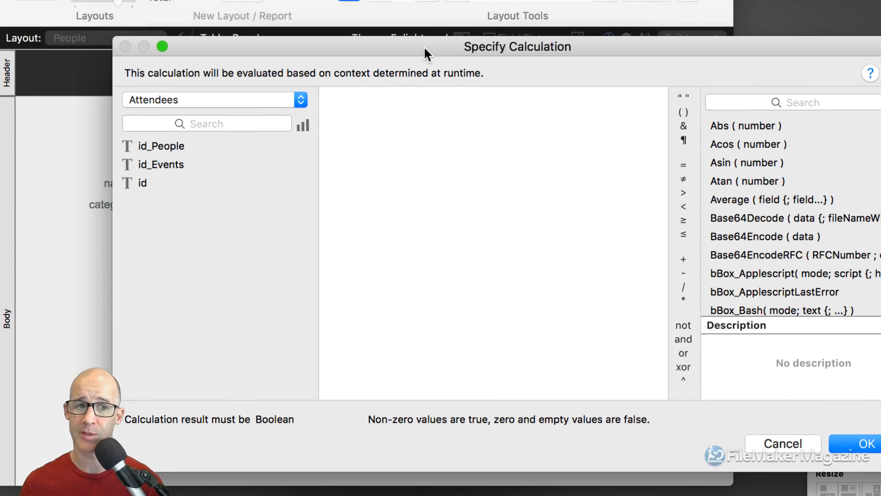
click(214, 100)
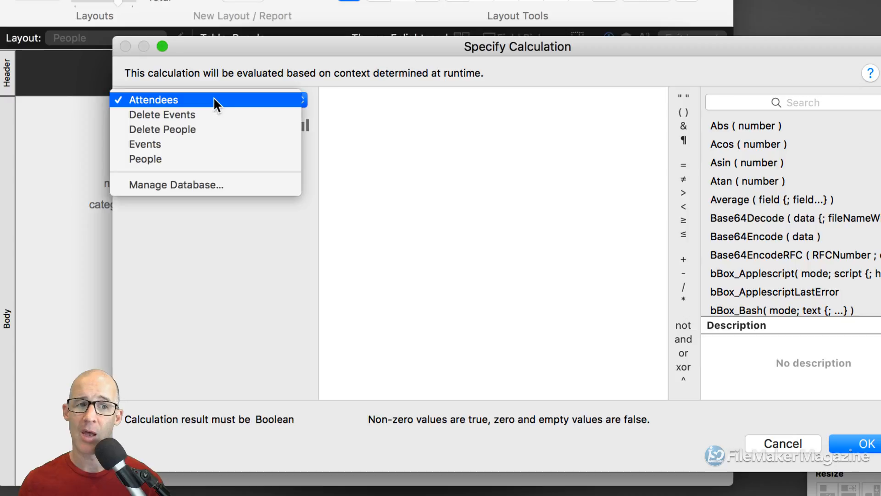
click(205, 144)
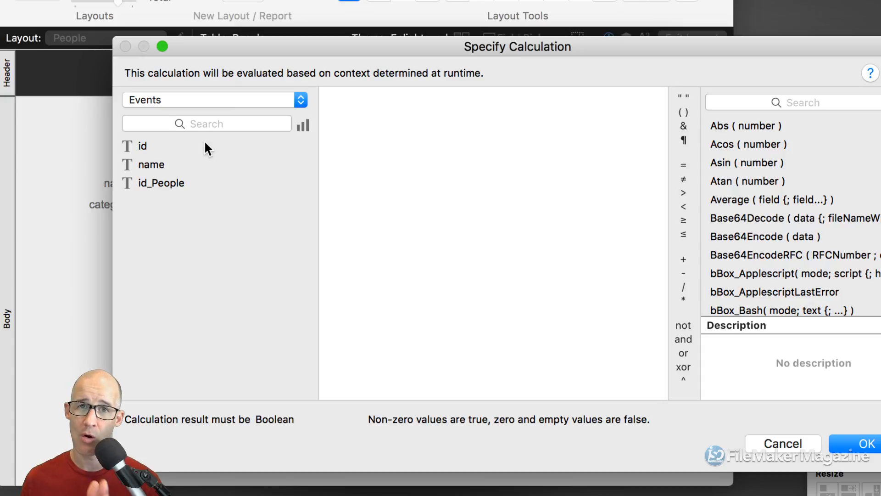
click(178, 168)
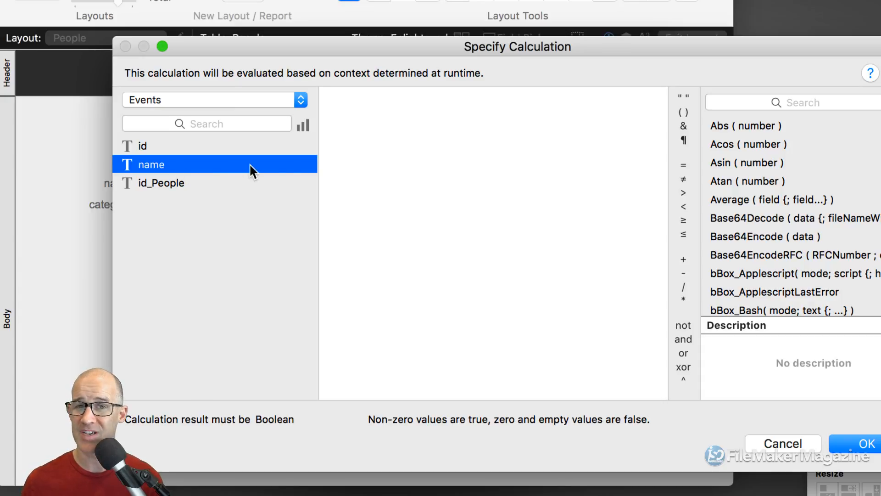
click(355, 158)
text(pat)
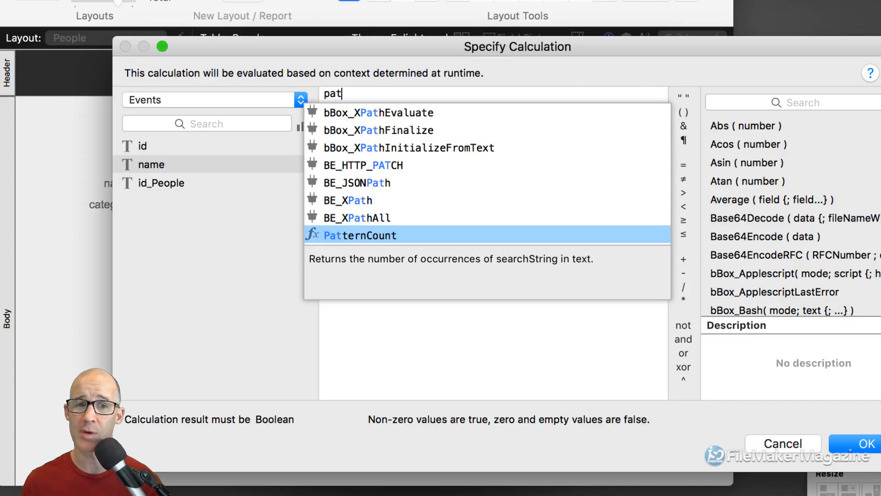
key(Return)
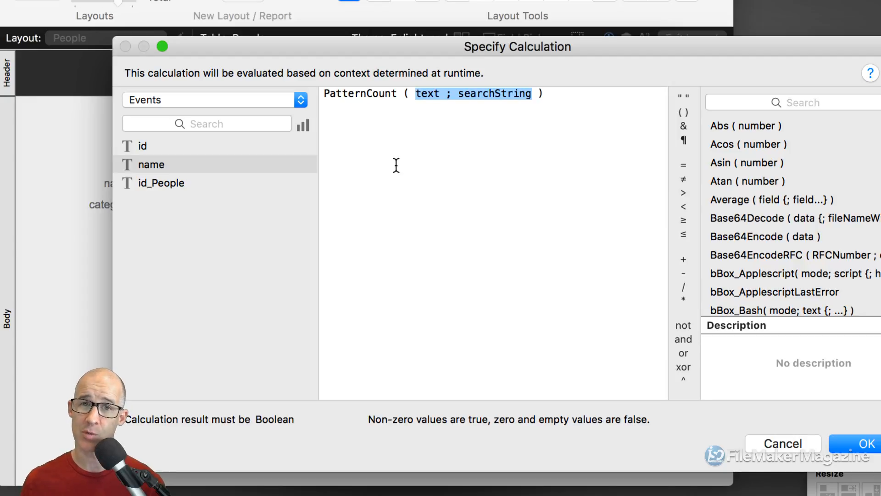
- Try an If function with a nested PatternCount as its test below the existing PatternCount expression, and remove it again
drag(392, 44, 595, 18)
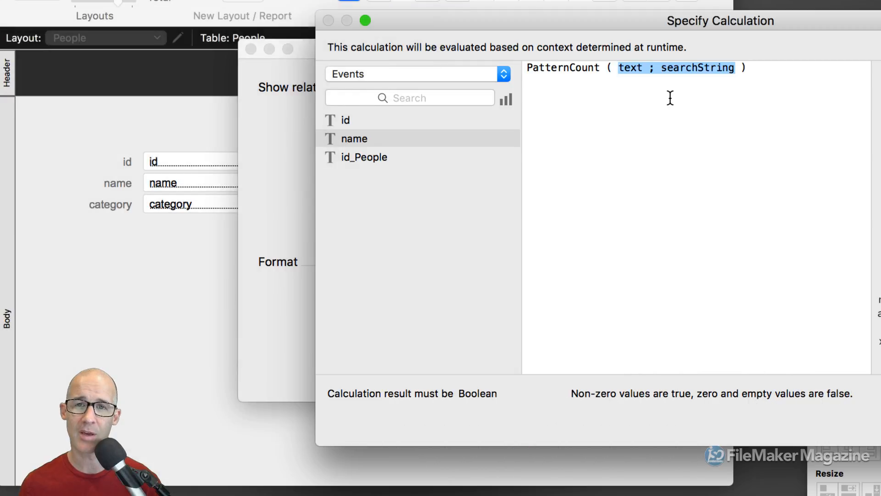
drag(588, 20, 529, 23)
click(695, 80)
key(Return)
key(Return)
text(if)
key(BackSpace)
key(BackSpace)
key(BackSpace)
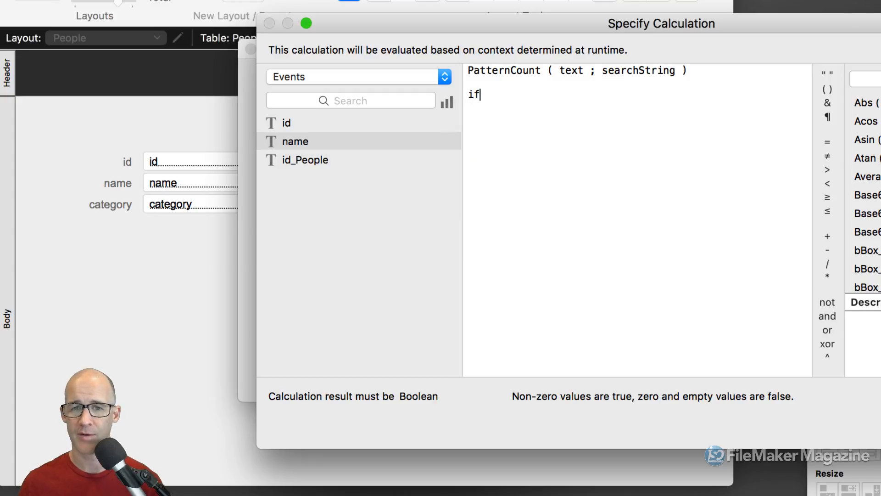
text(if)
key(Return)
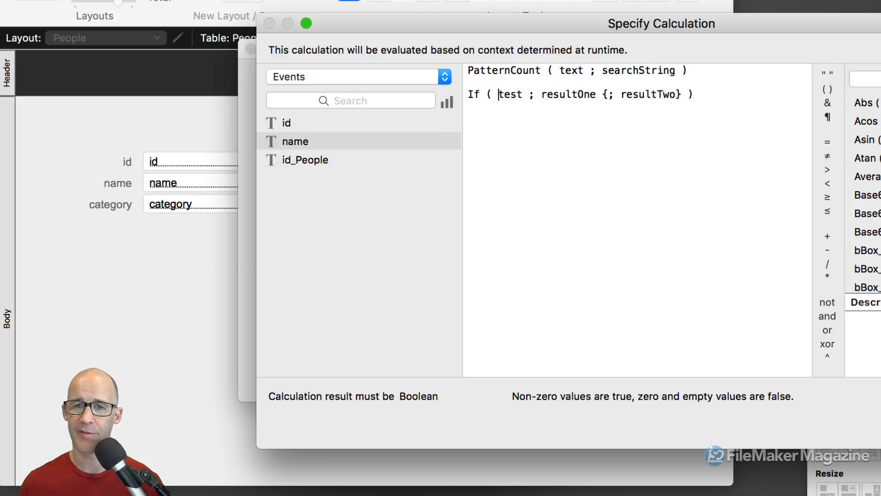
text(patt)
key(Return)
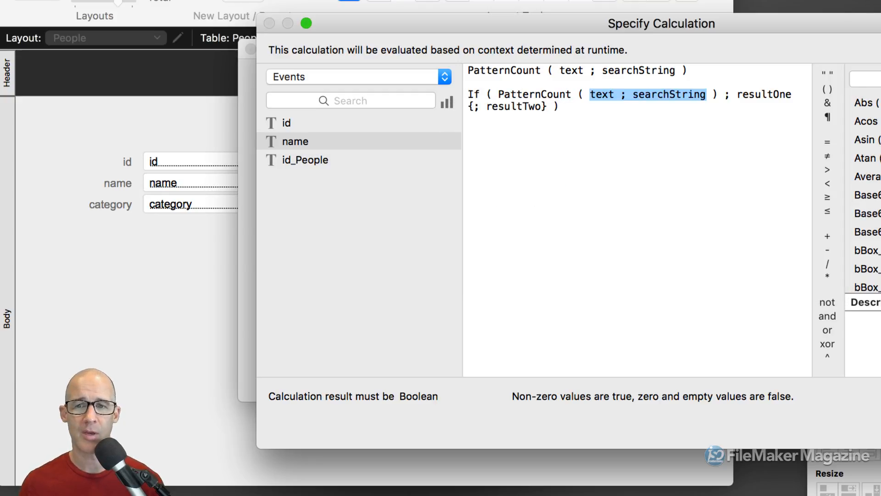
drag(560, 106, 459, 87)
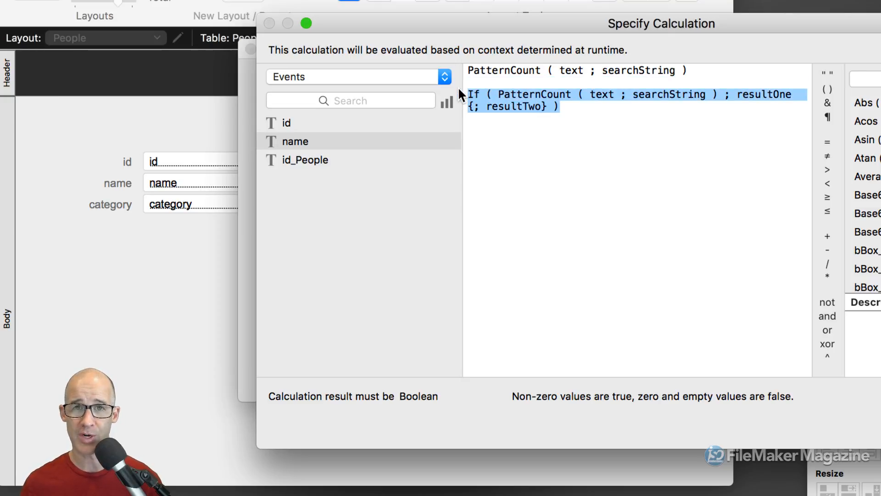
key(BackSpace)
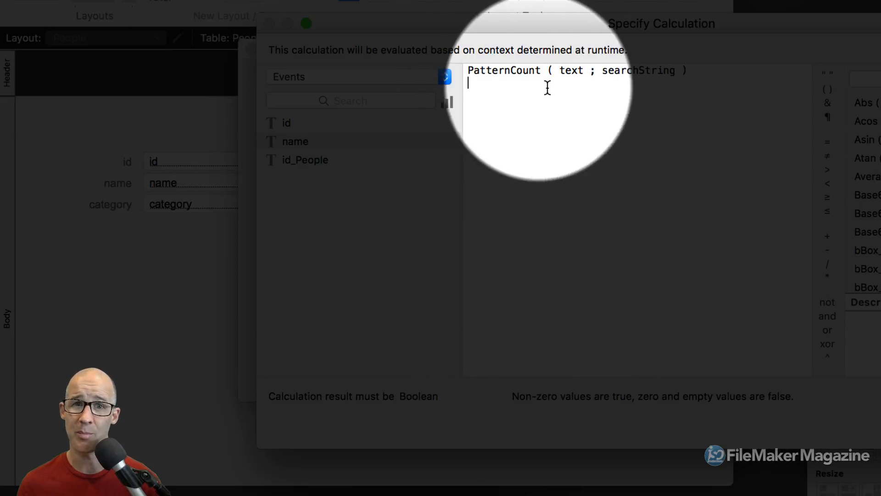
key(BackSpace)
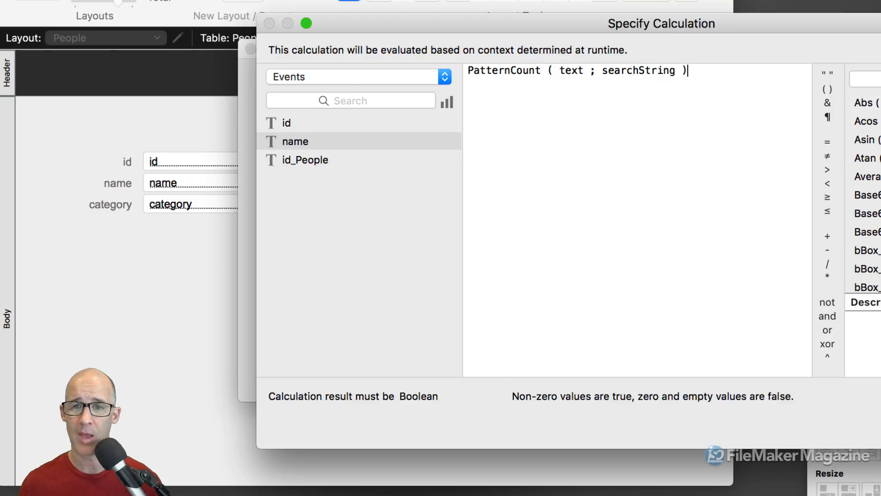
- Complete the portal filter as PatternCount ( Events::name ; "2018" ) and apply the calculation and the portal setup
double_click(569, 71)
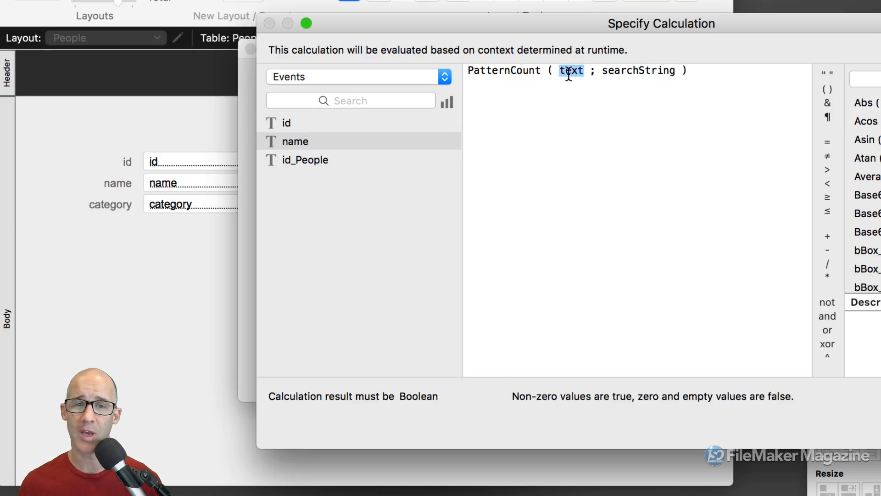
click(337, 143)
double_click(336, 143)
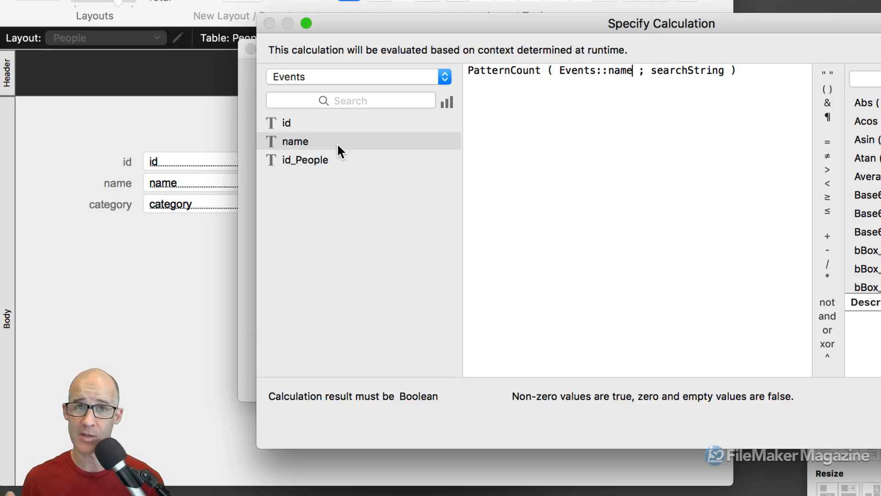
double_click(690, 73)
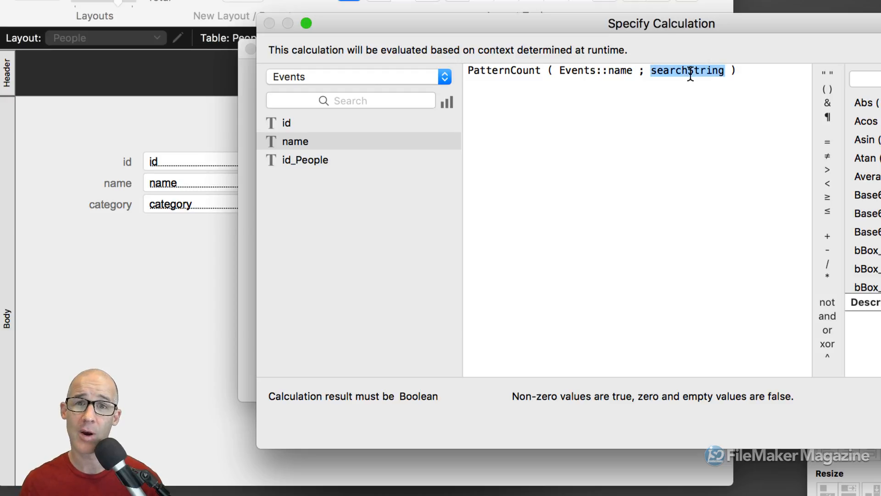
text("2018")
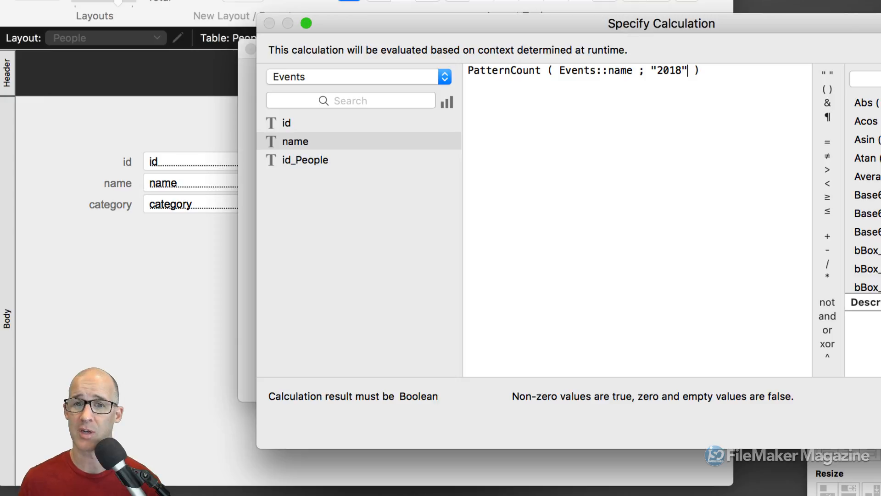
drag(733, 27, 541, 27)
click(799, 418)
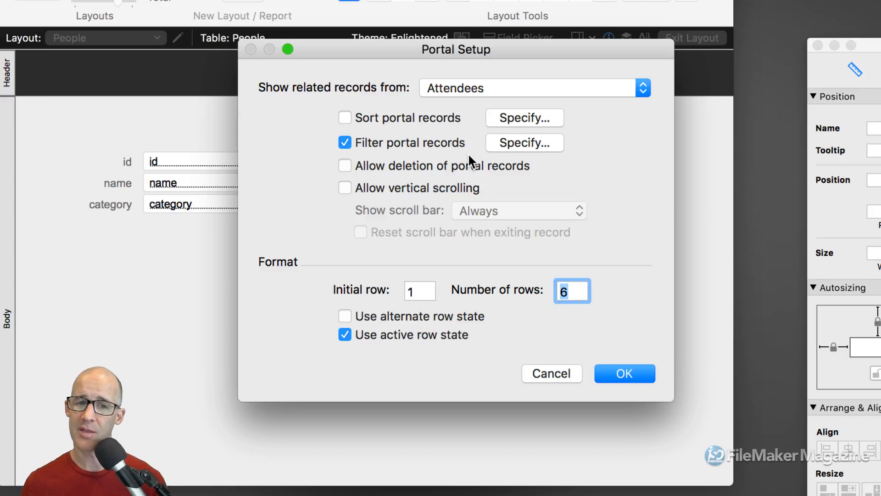
click(625, 373)
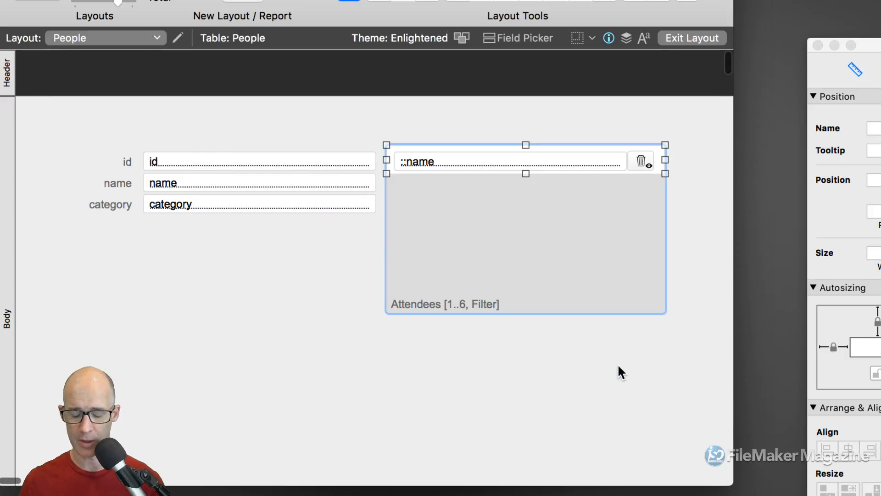
- Check the filtered portal in Browse mode on more than one People record and return to Layout mode
key(super+b)
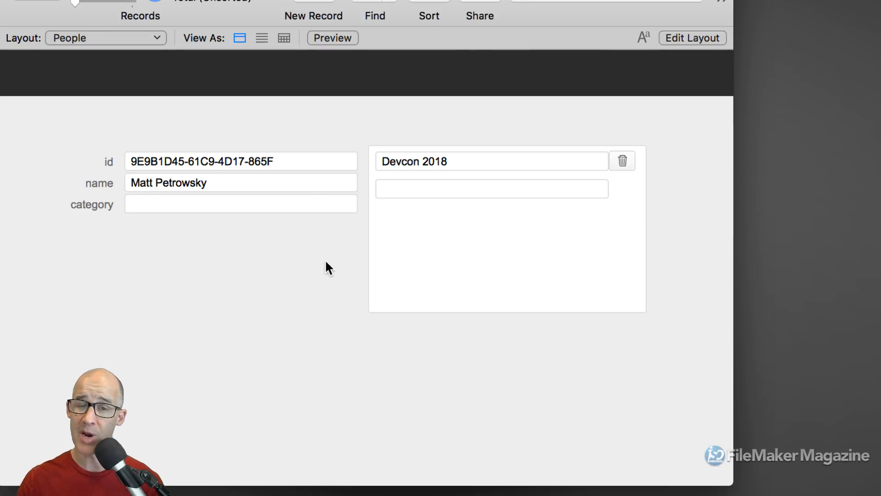
key(ctrl+Down)
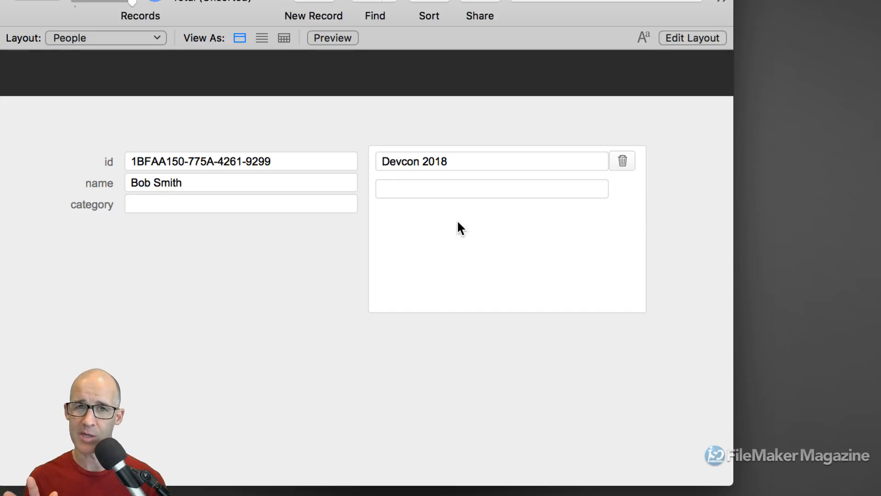
key(super+l)
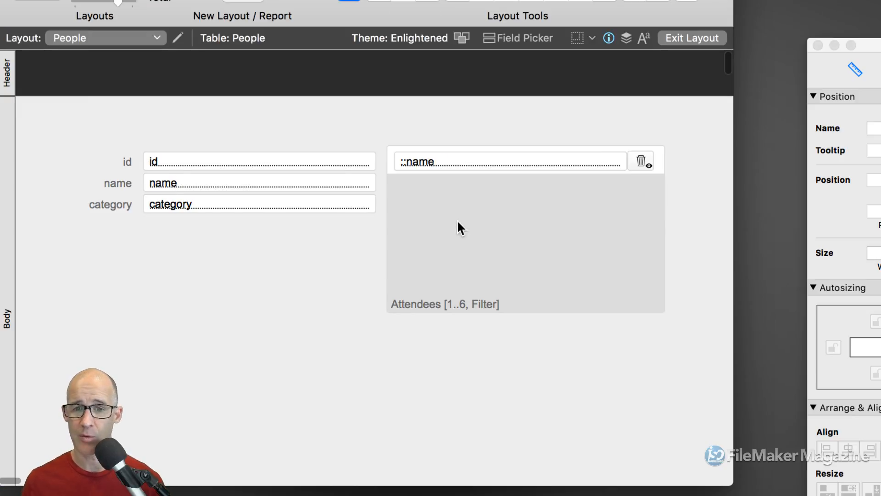
- Reopen the portal setup, examine which Attendees fields are offered for sorting the portal records, and cancel the sort
double_click(459, 222)
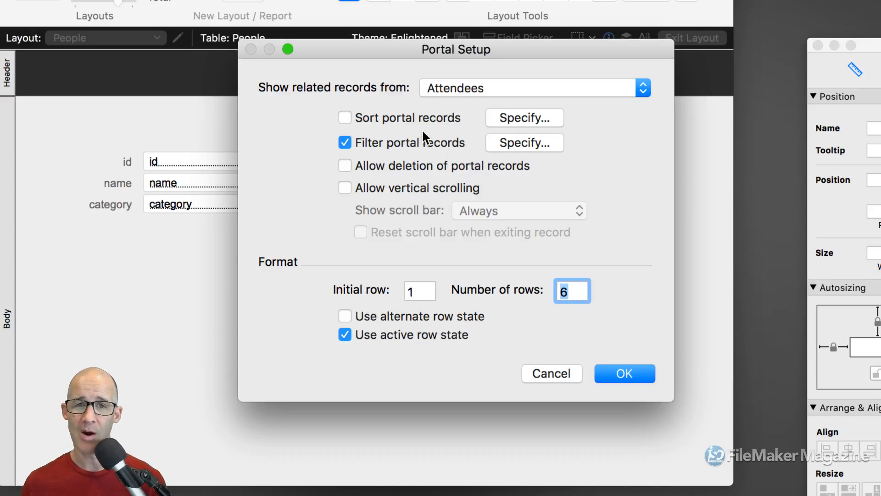
click(398, 116)
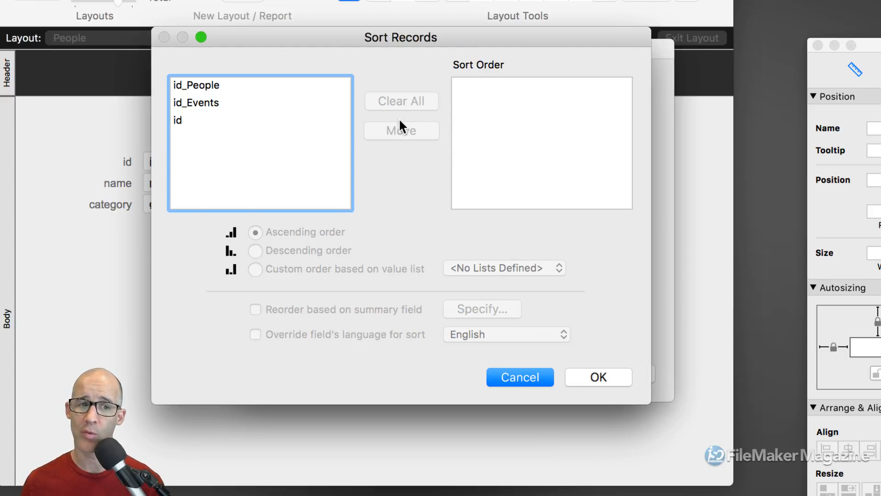
mouse_move(456, 38)
mouse_down()
mouse_move(523, 52)
mouse_move(464, 52)
mouse_up()
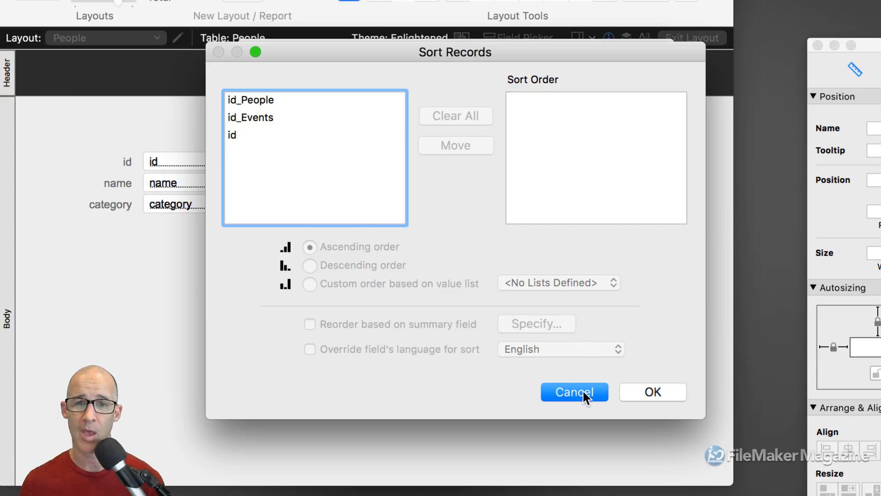
drag(403, 66, 393, 85)
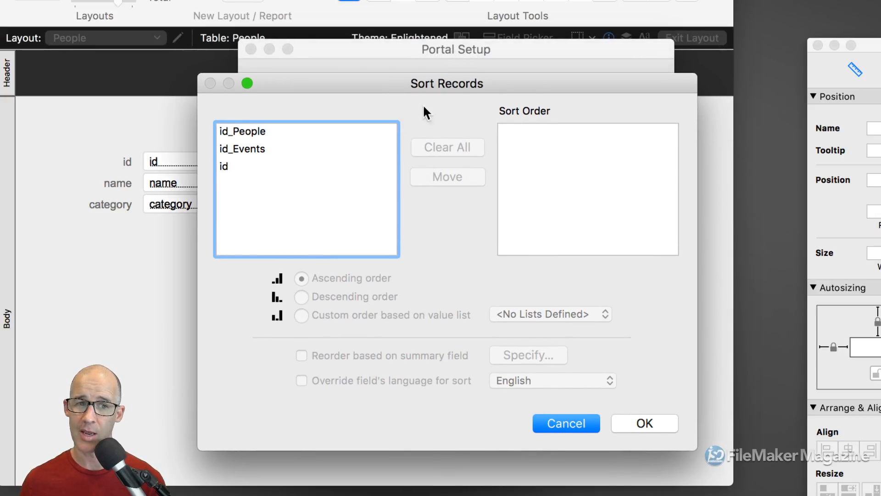
click(566, 419)
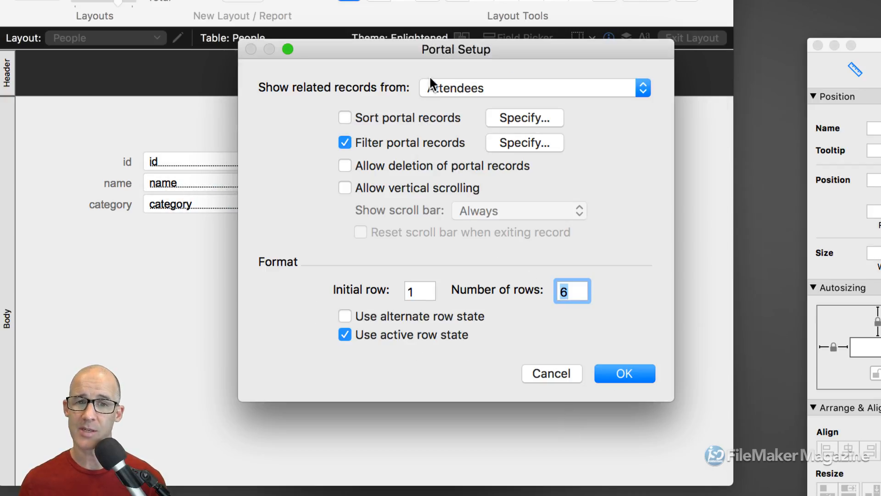
drag(455, 49, 754, 91)
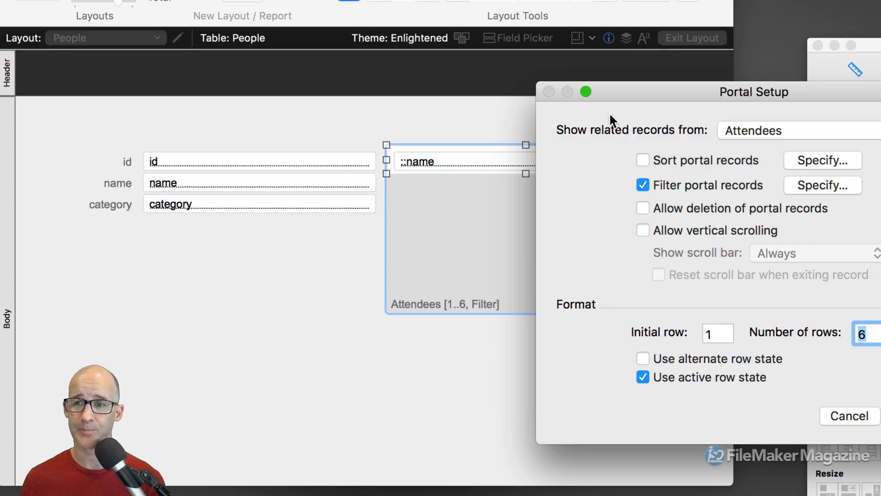
drag(636, 91, 417, 83)
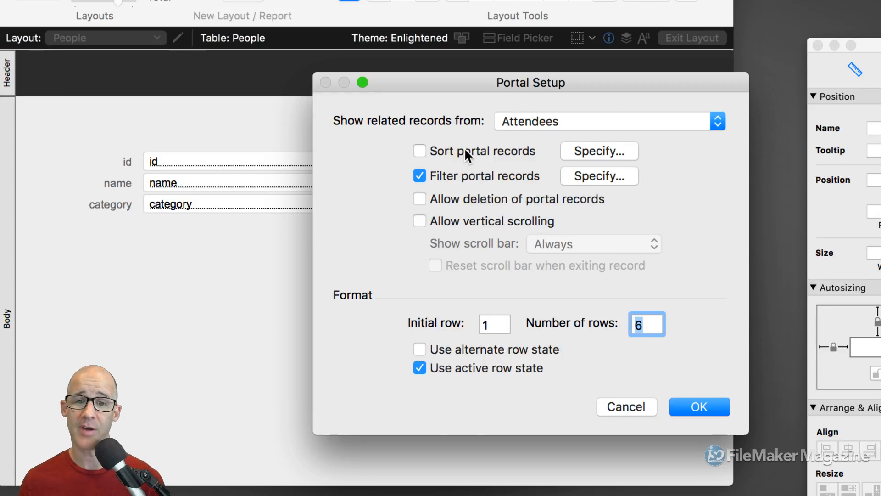
click(455, 150)
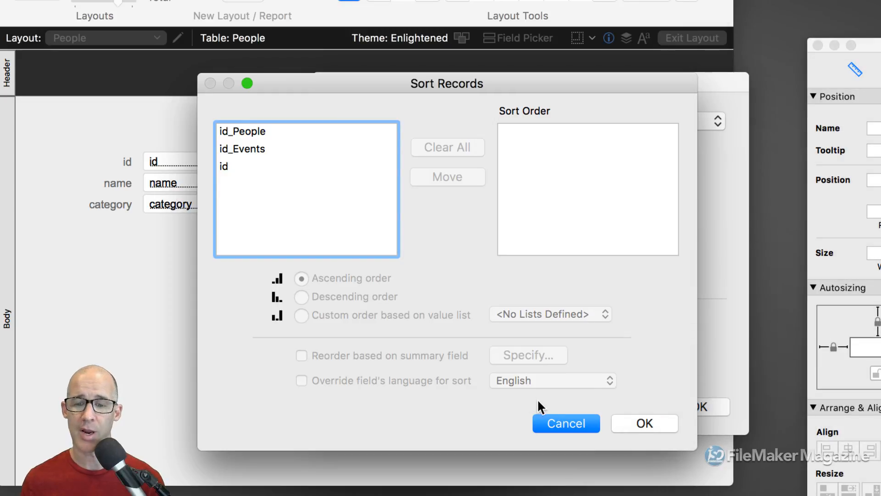
click(563, 420)
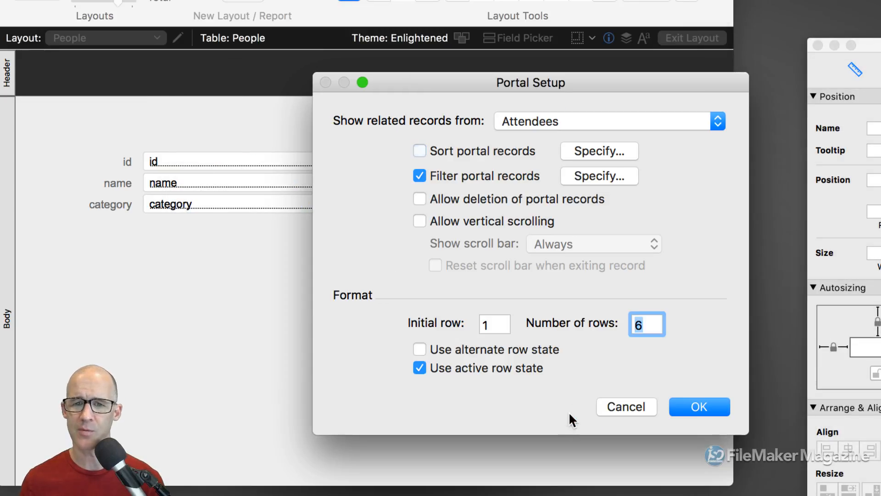
drag(540, 81, 477, 78)
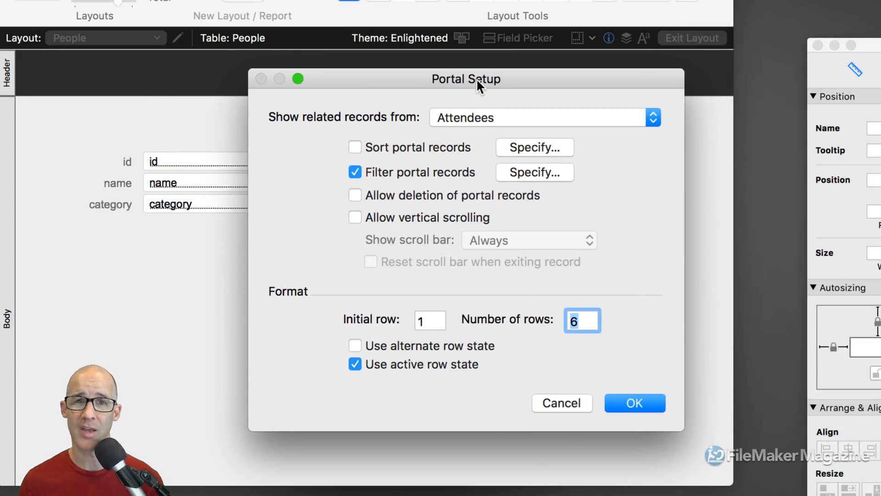
- Set the portal to show related records from Events and add the Events name field to its sort order
click(471, 117)
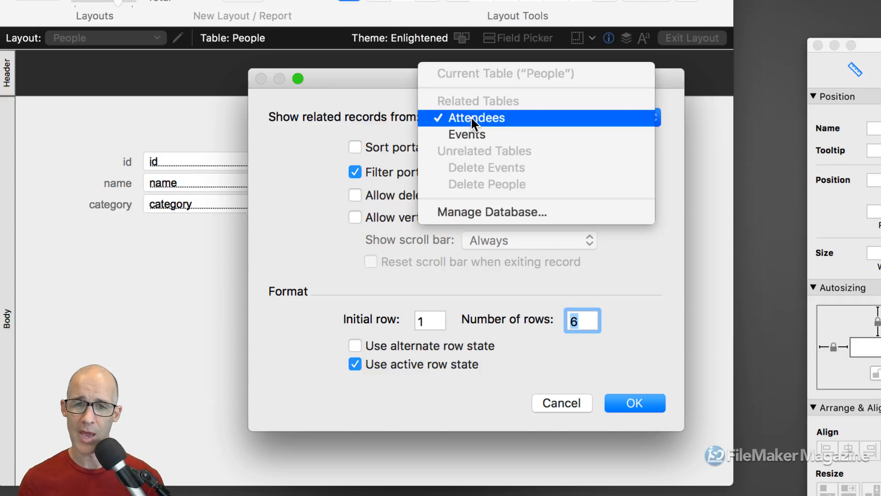
click(490, 134)
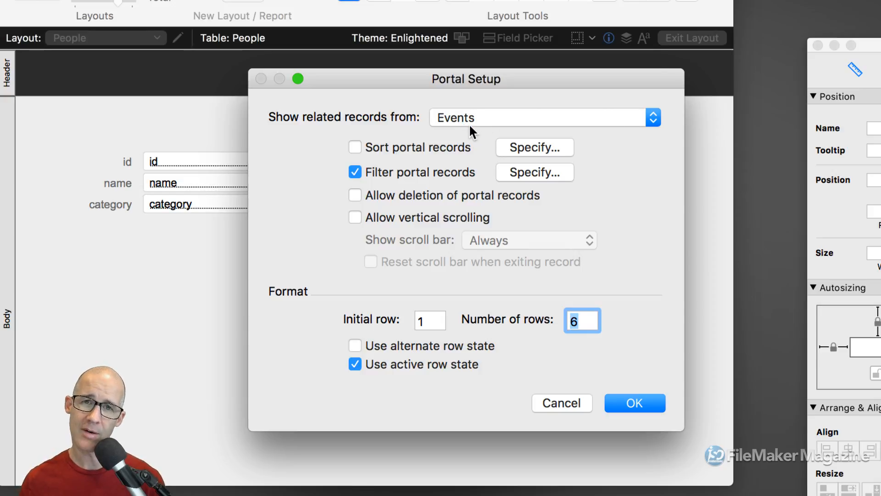
click(519, 146)
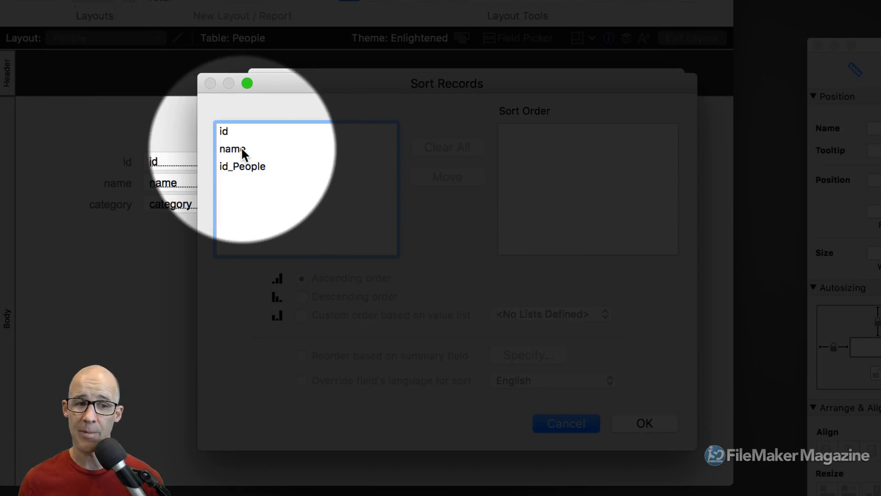
click(242, 153)
click(441, 177)
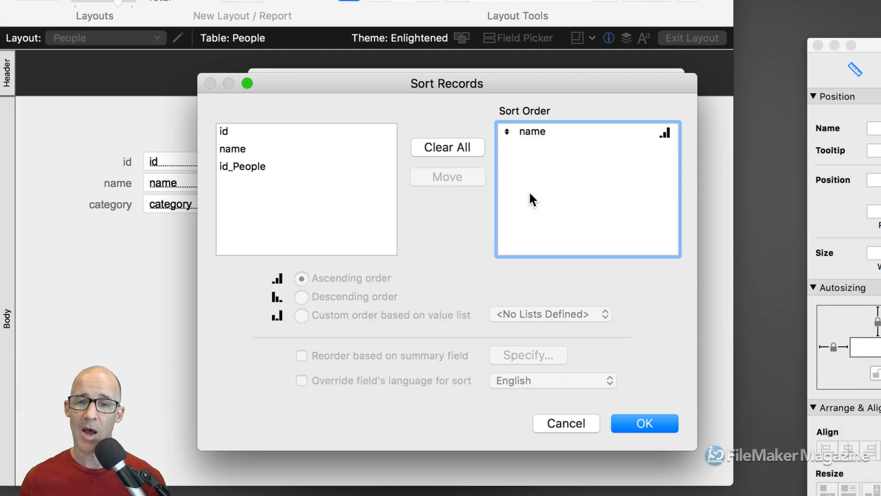
- Try the custom value list order, summary field reordering and language override for the name sort, and return to plain ascending order
click(550, 131)
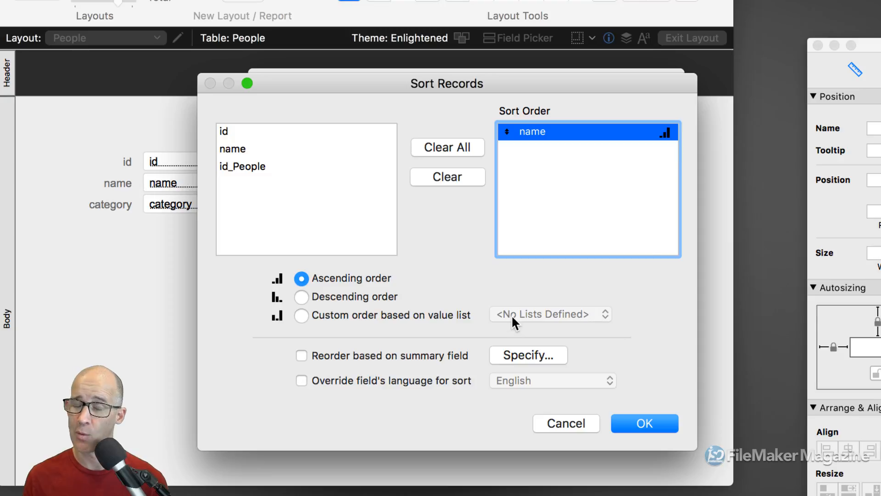
click(319, 314)
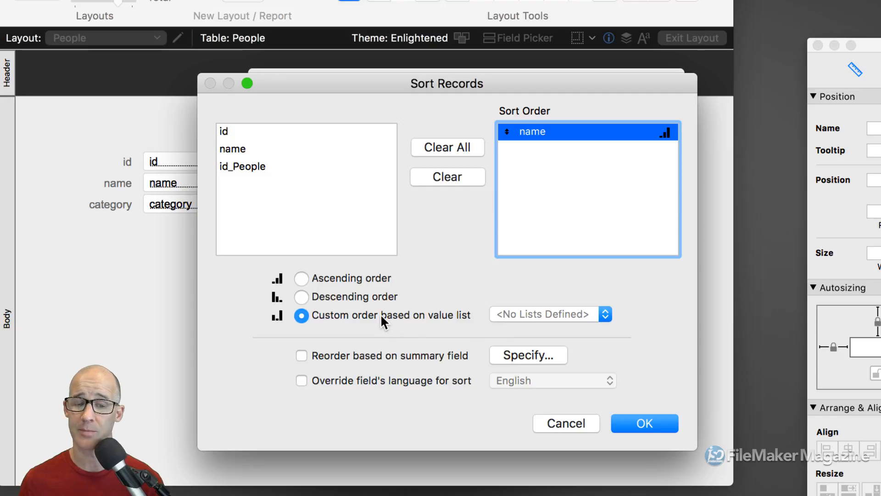
click(335, 279)
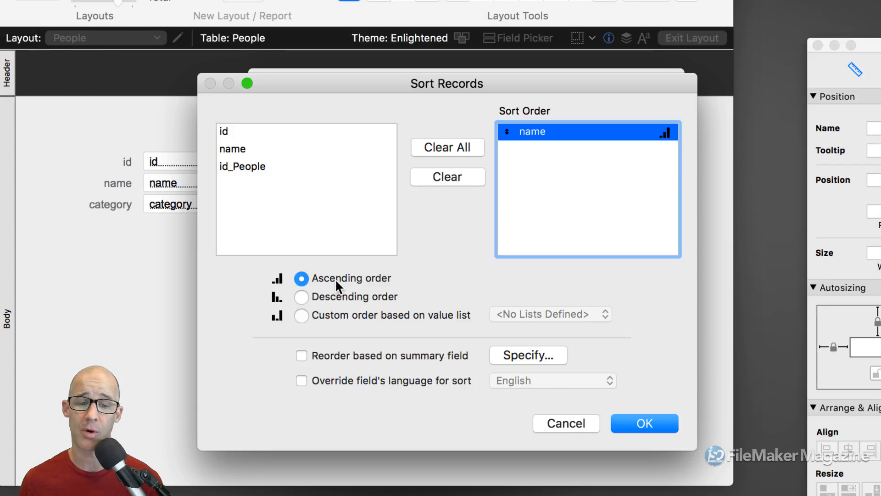
click(351, 356)
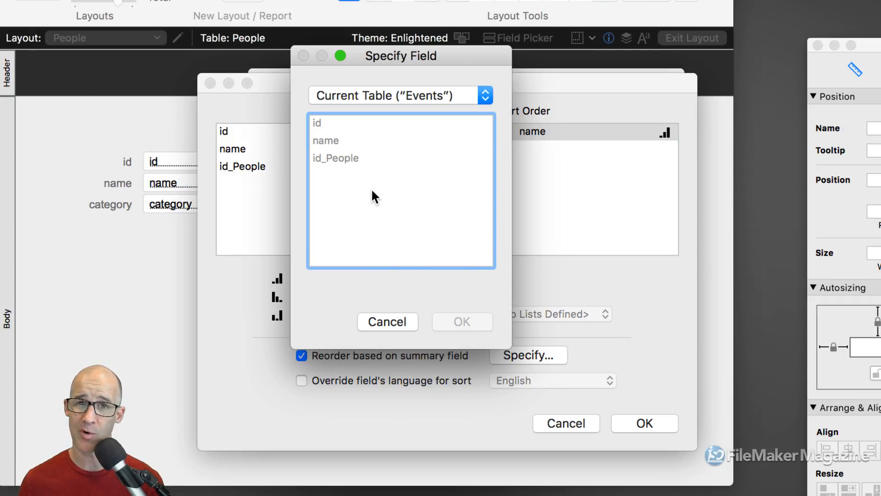
click(390, 319)
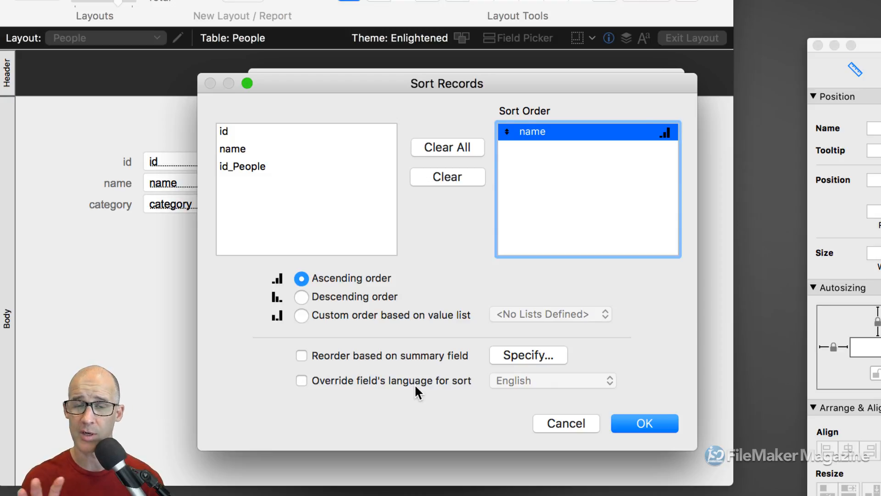
click(447, 379)
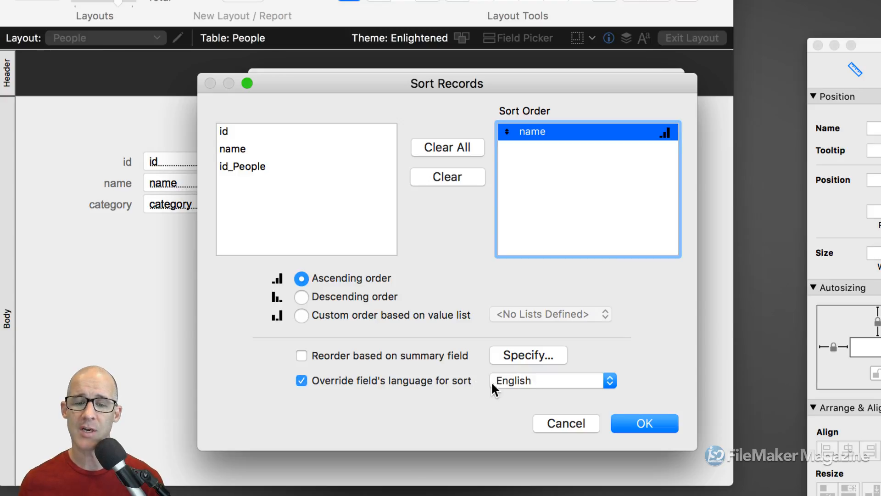
click(519, 381)
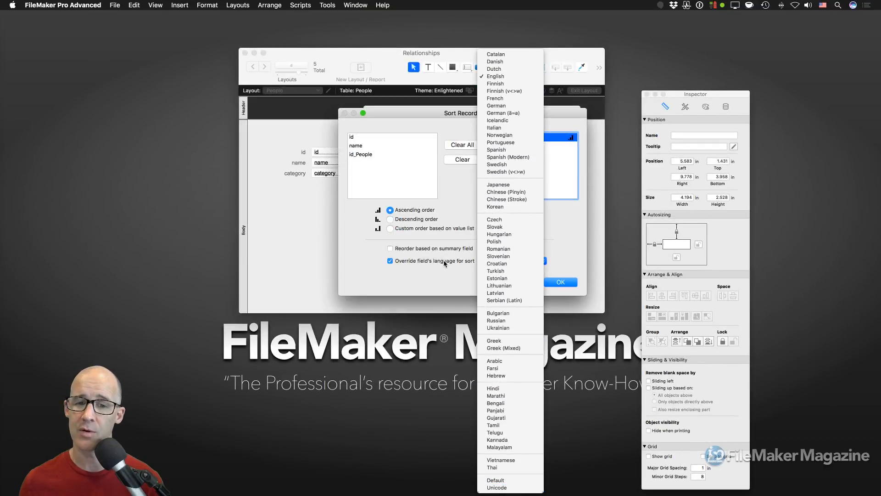
click(367, 63)
click(419, 261)
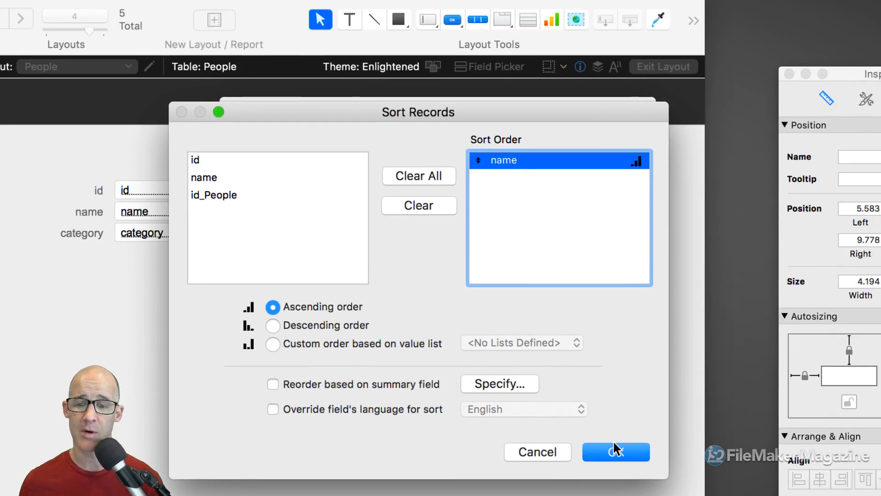
- Confirm the sort by name and set the portal's related records back to Attendees
click(616, 312)
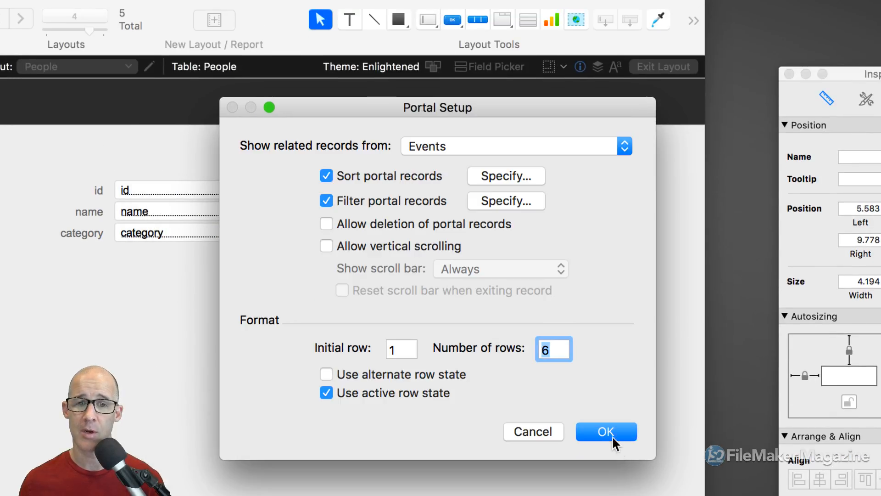
drag(486, 107, 519, 76)
click(508, 115)
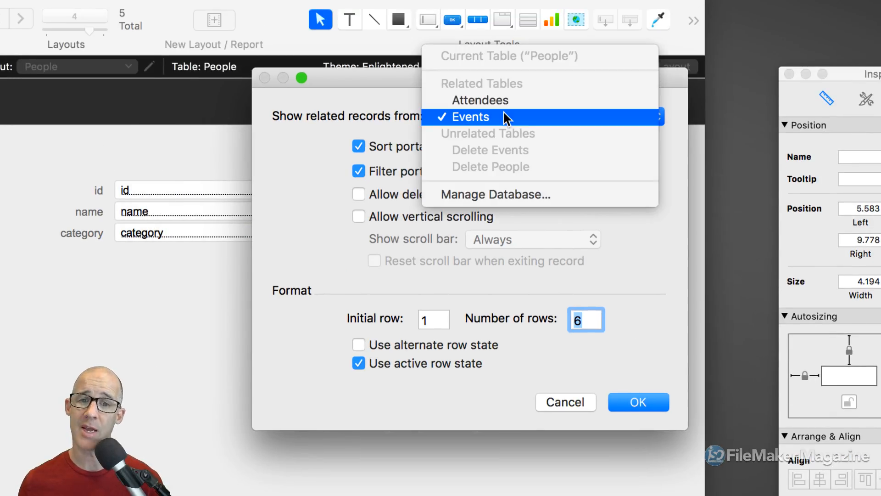
click(504, 100)
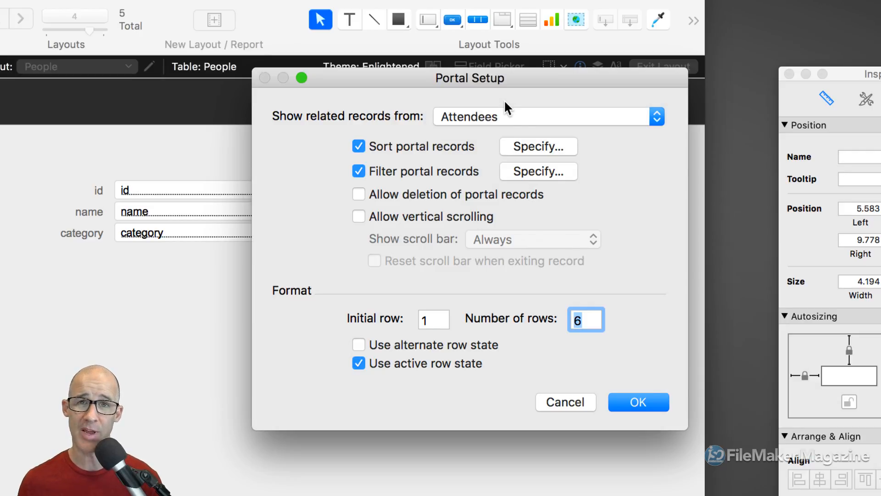
- Examine which field the Attendees portal is sorted by, and accept the sort order
click(523, 147)
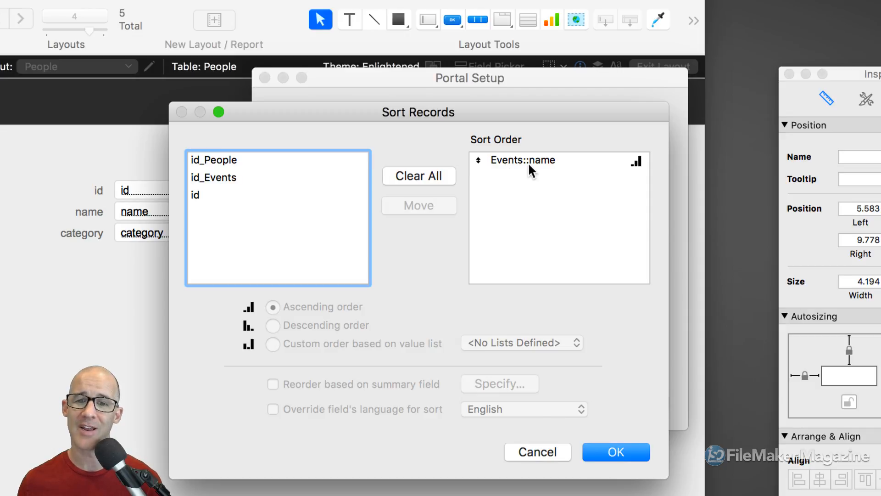
drag(507, 120, 551, 86)
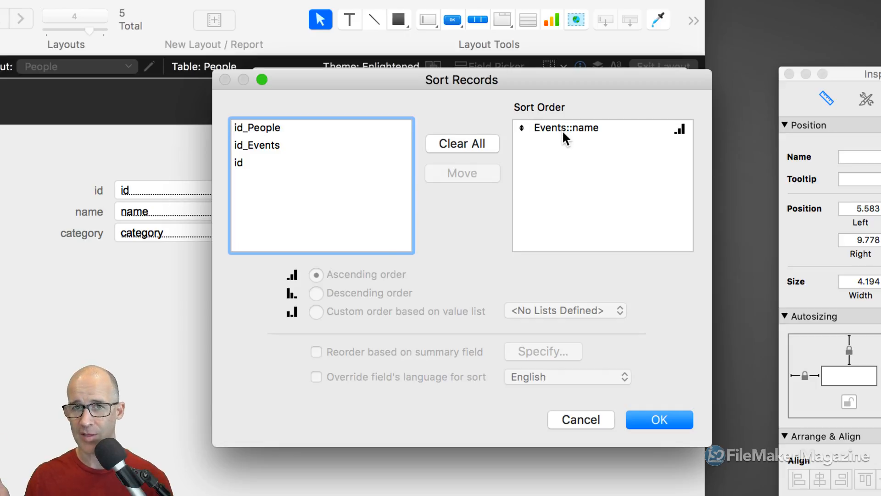
click(648, 413)
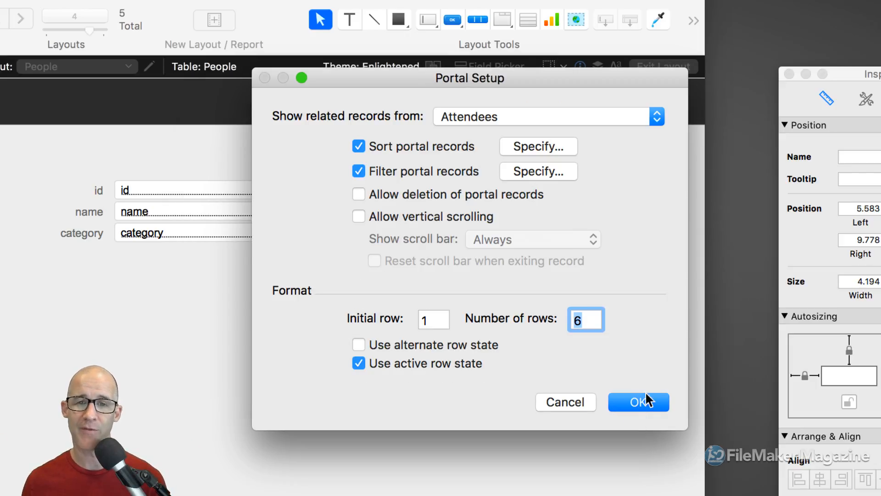
- Try Events as the portal's related table and the option to allow deletion of portal records, and revert both
click(488, 115)
click(497, 134)
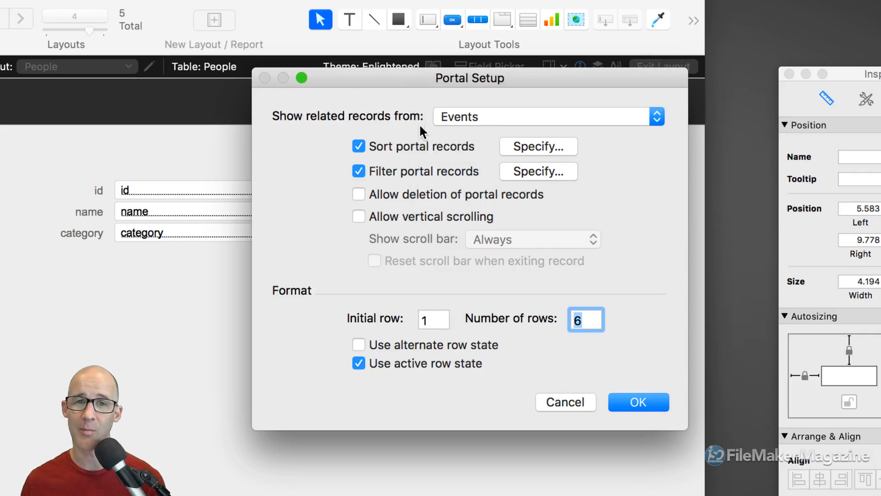
click(465, 115)
click(470, 98)
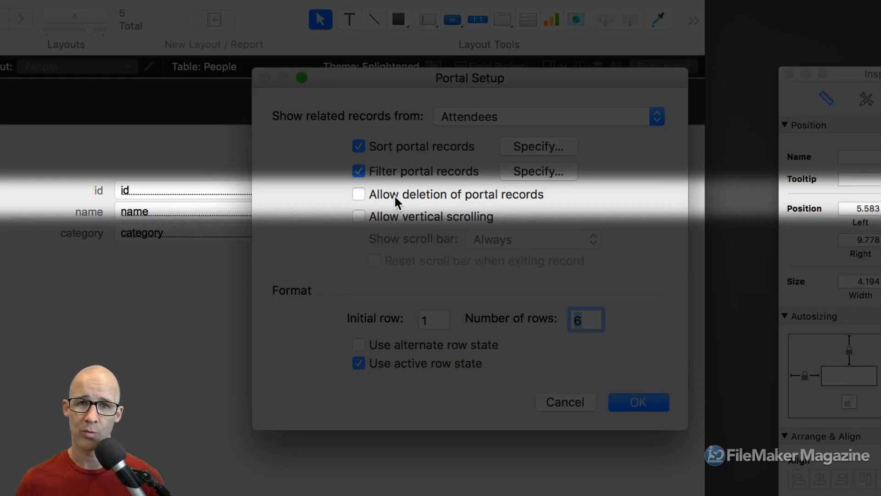
click(395, 195)
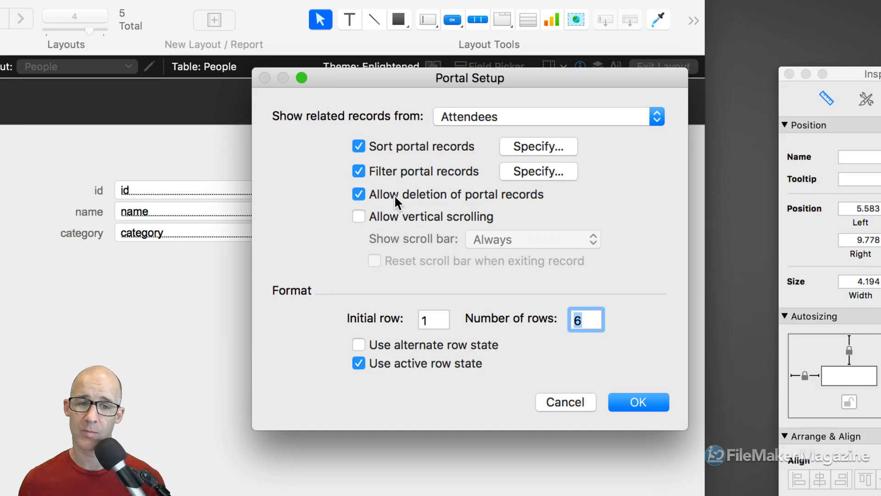
click(390, 193)
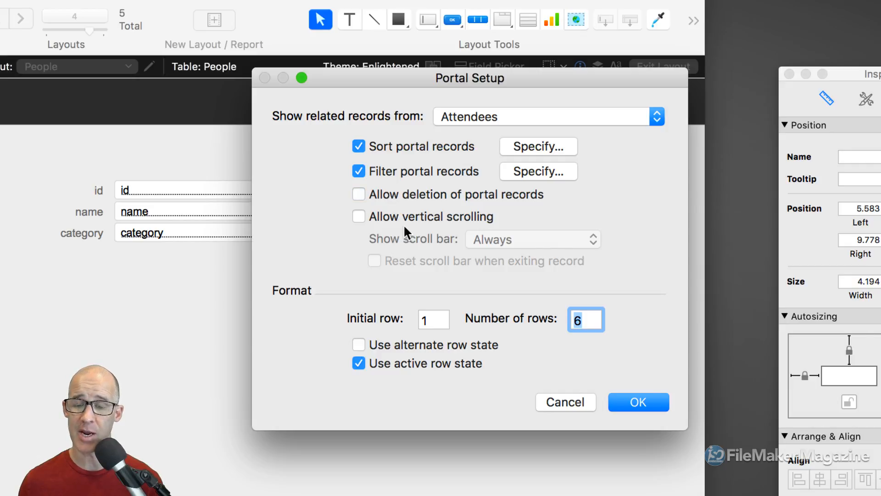
- Apply the sorted portal setup, turn off filtering of the portal records, and switch to Browse mode
click(628, 401)
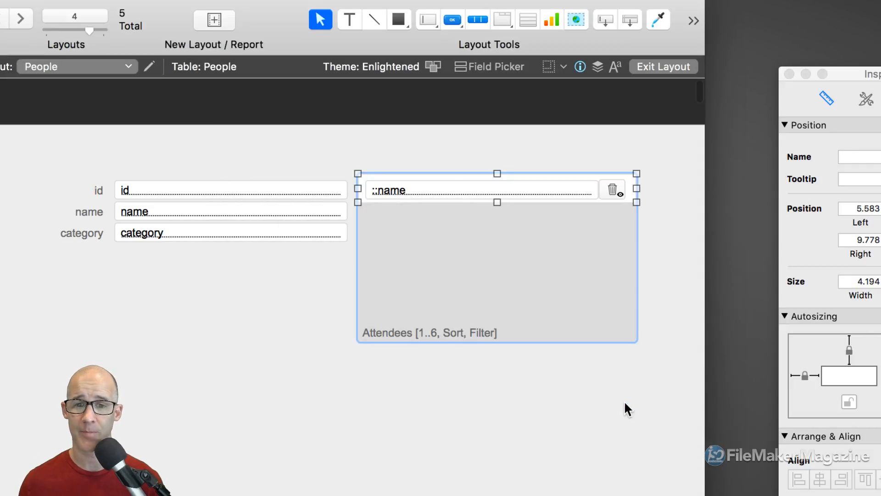
double_click(484, 222)
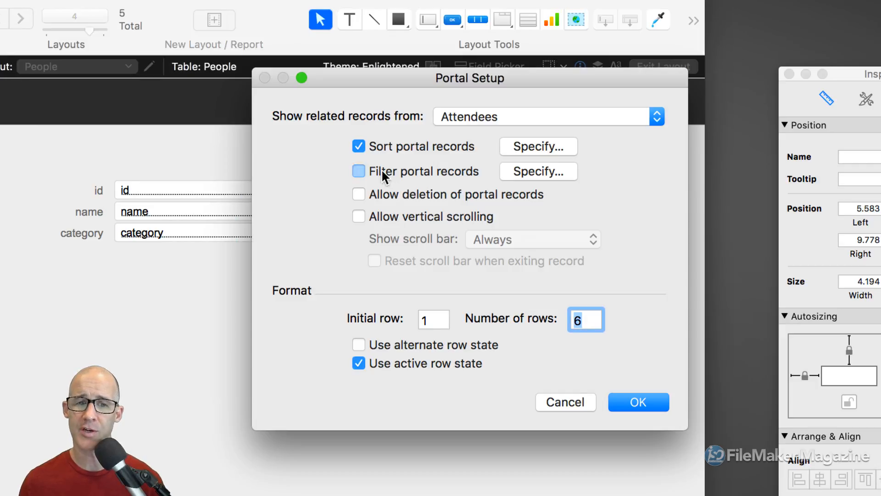
click(643, 403)
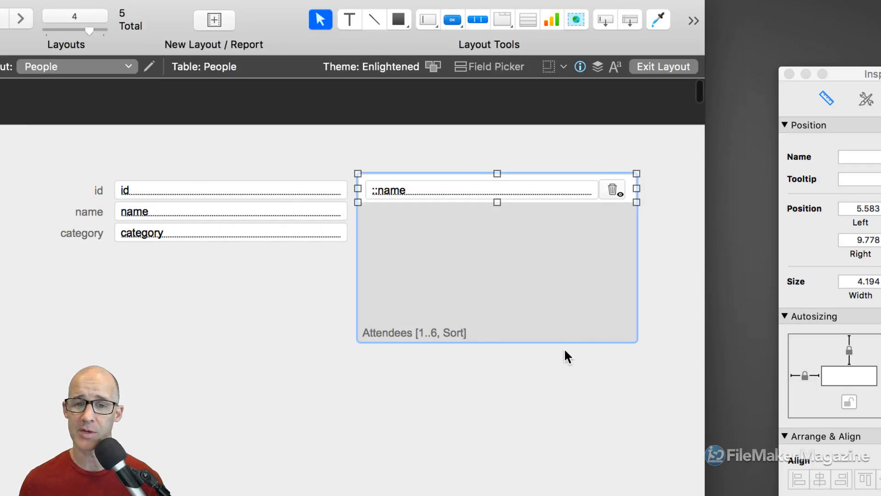
key(super+b)
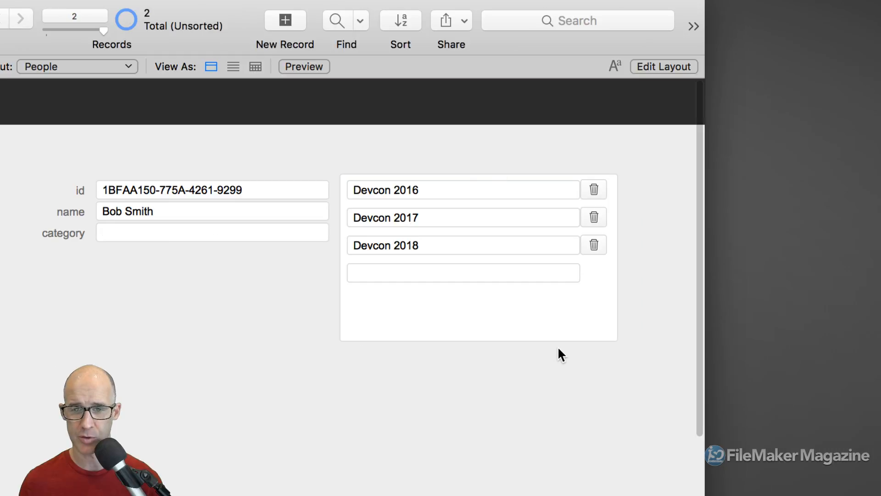
- Change the Devcon 2018 event name in the portal's third row to "A Devcon 2018" and commit the record
click(404, 190)
click(406, 216)
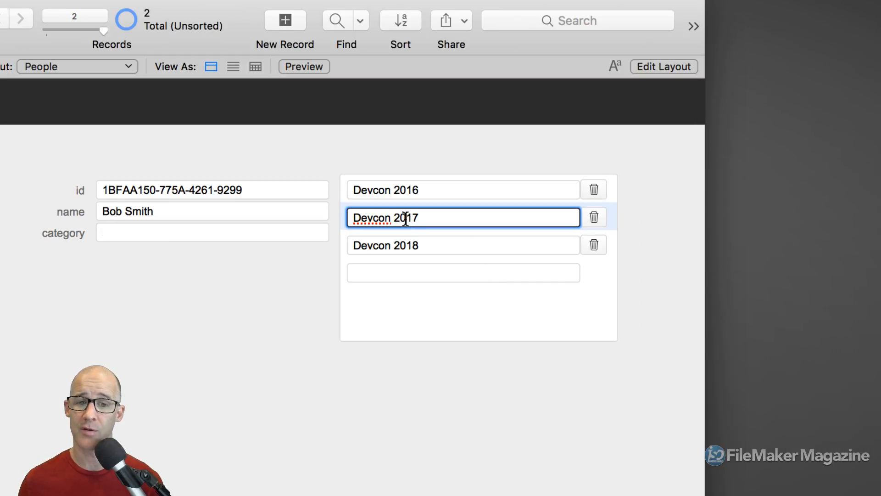
click(407, 247)
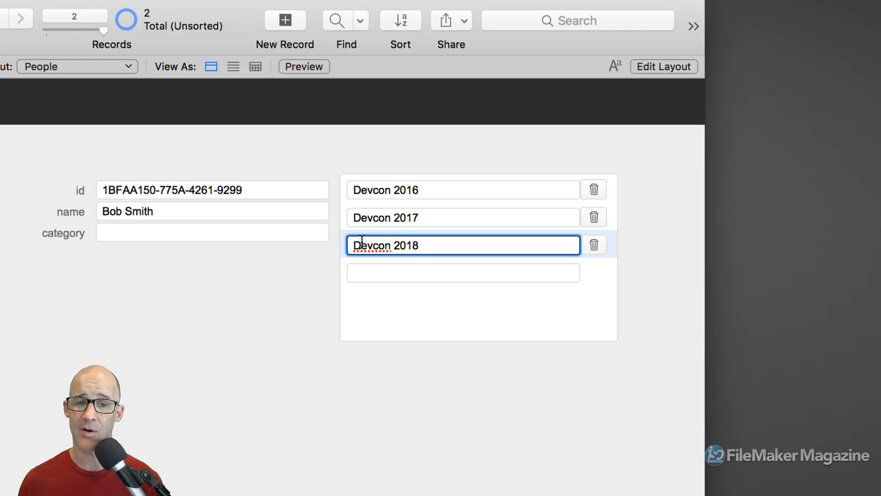
drag(356, 245, 384, 260)
key(Left)
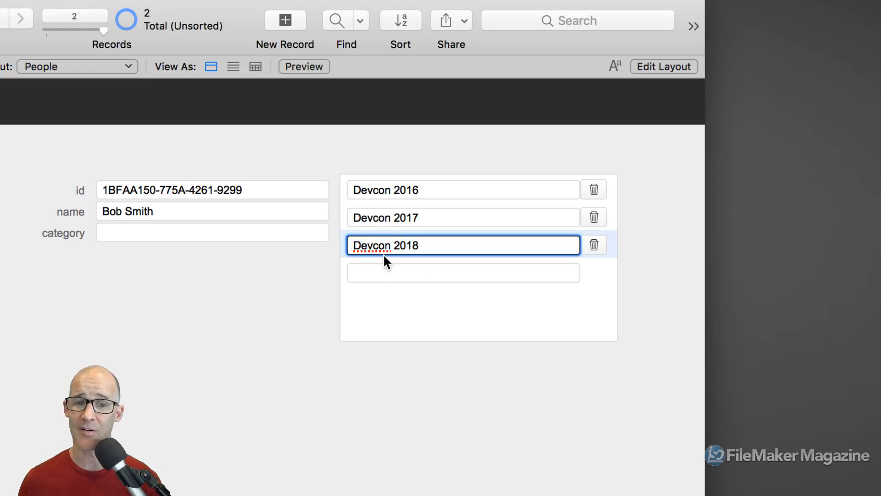
text(A)
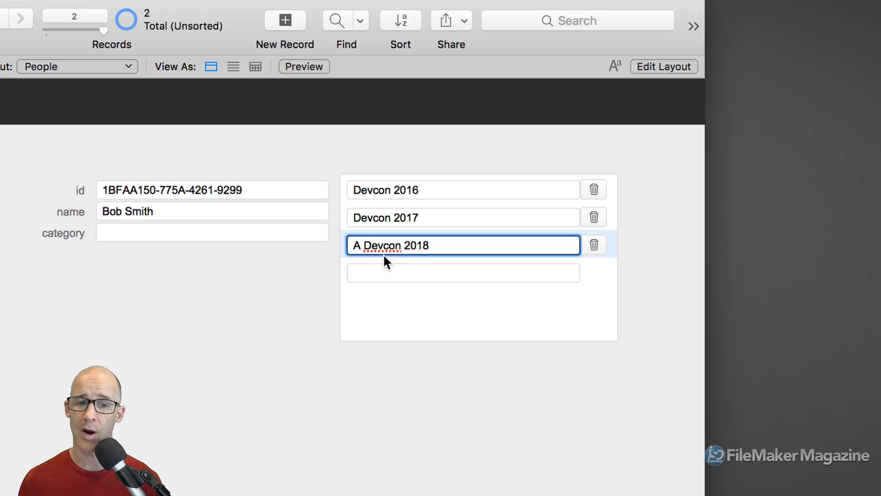
click(330, 250)
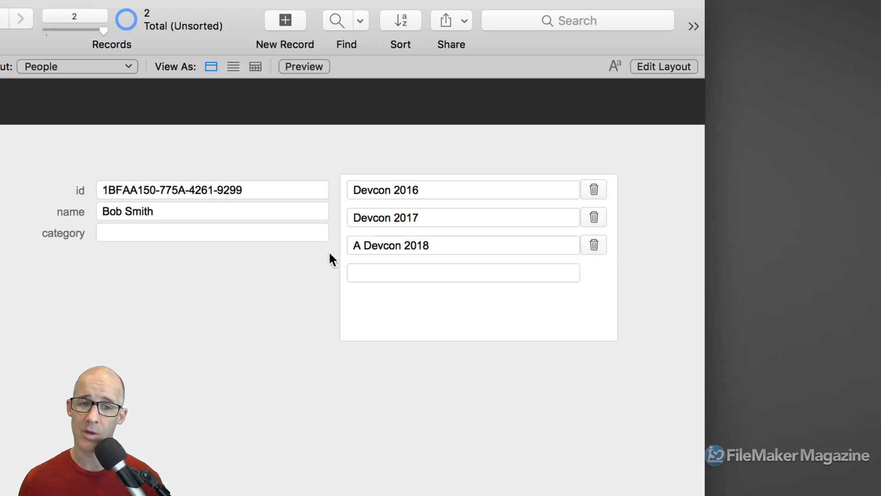
- Remove the "A " prefix from the event name in the third portal row and commit the record
click(358, 246)
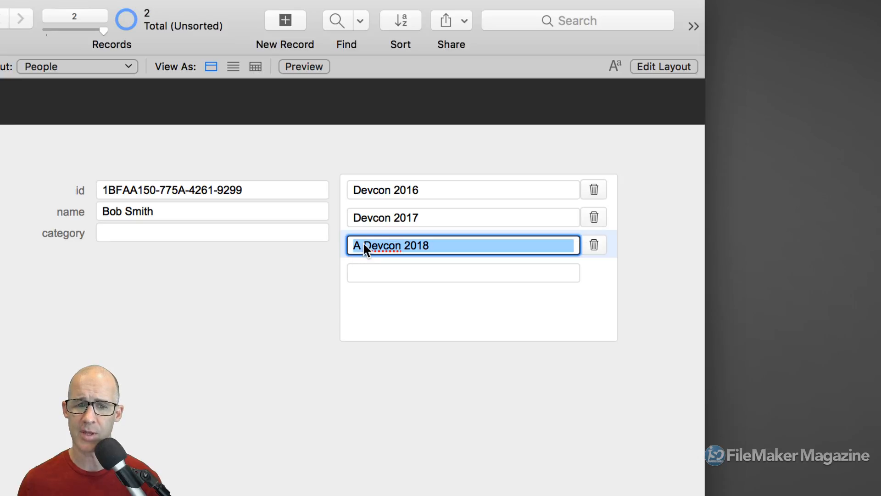
key(Left)
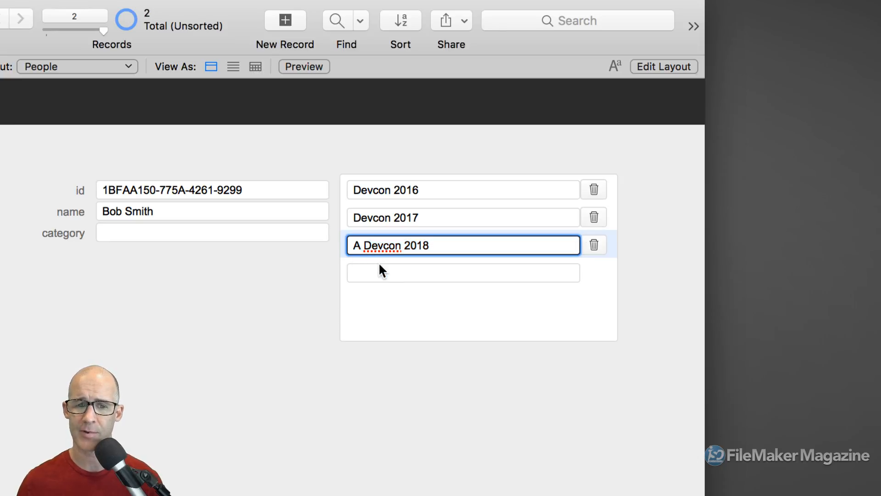
key(Delete)
key(Delete)
click(327, 254)
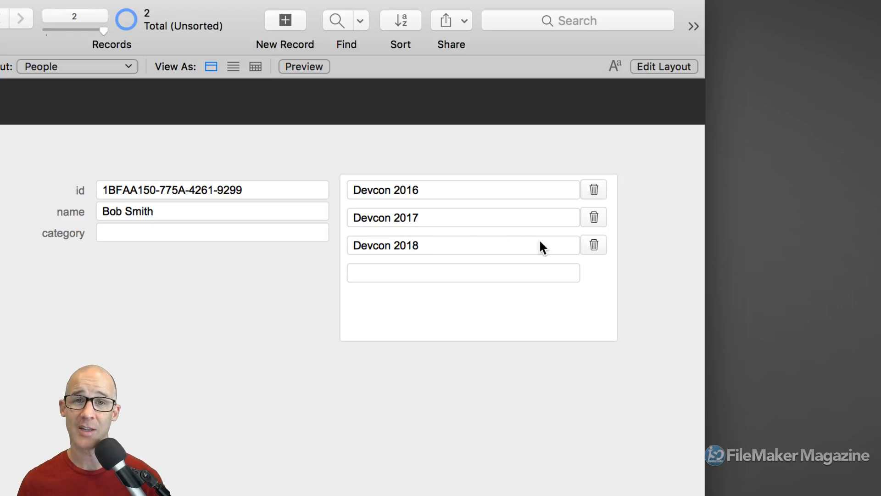
- Examine the action assigned to the portal row's trash button in Layout mode, and close its setup
click(611, 244)
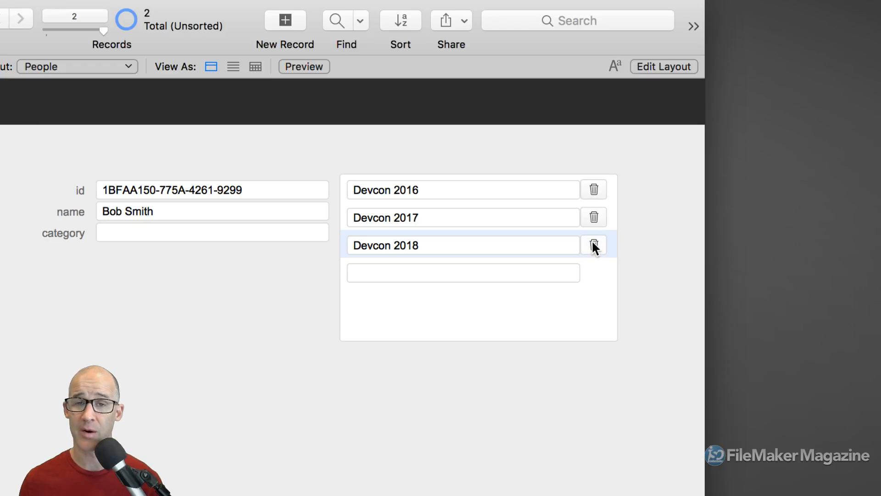
key(super+l)
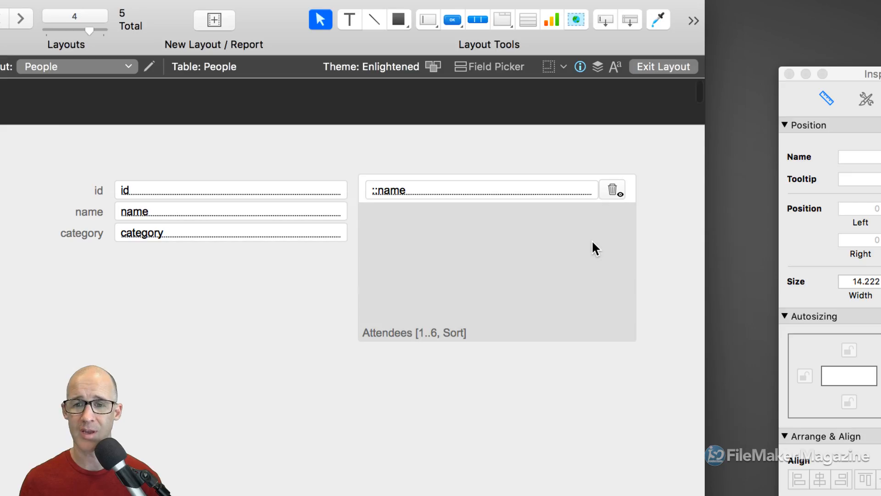
double_click(610, 192)
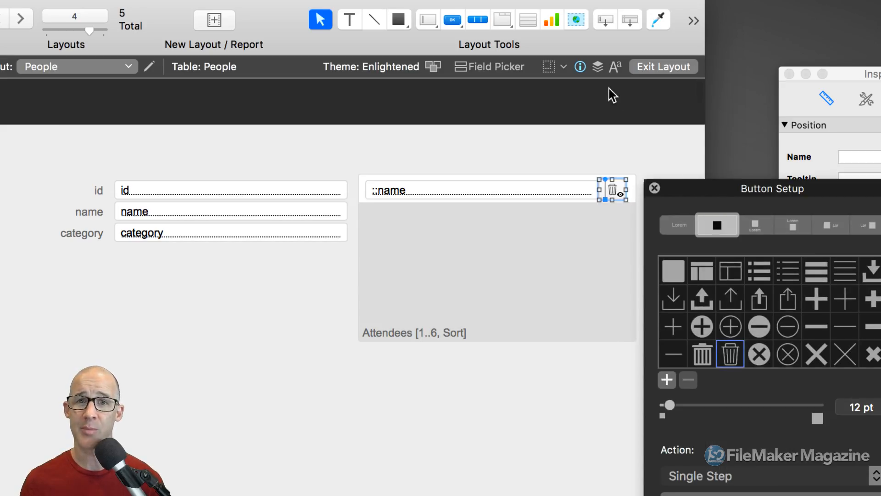
drag(735, 195, 544, 32)
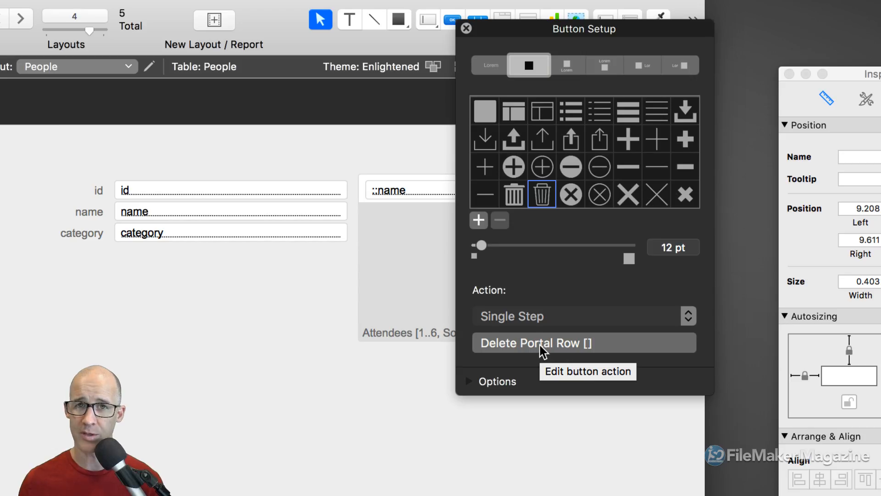
click(467, 28)
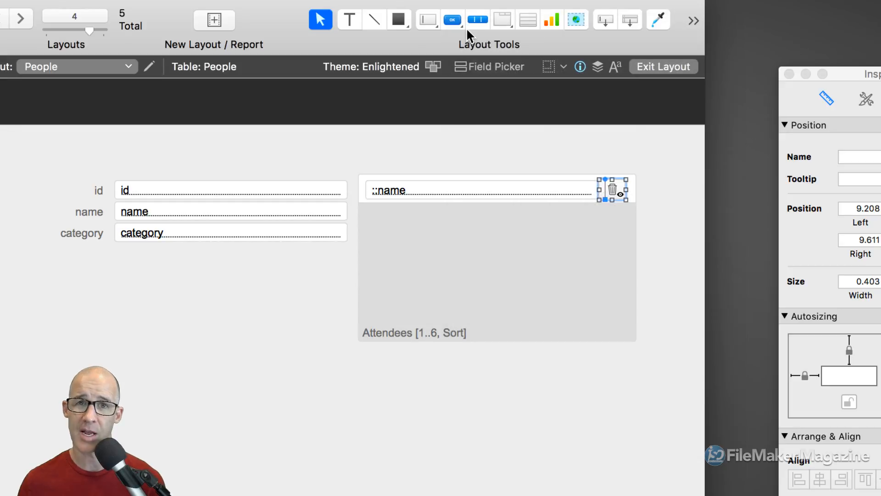
- Switch to Browse mode and delete the Devcon 2018 related record from the portal
key(super+b)
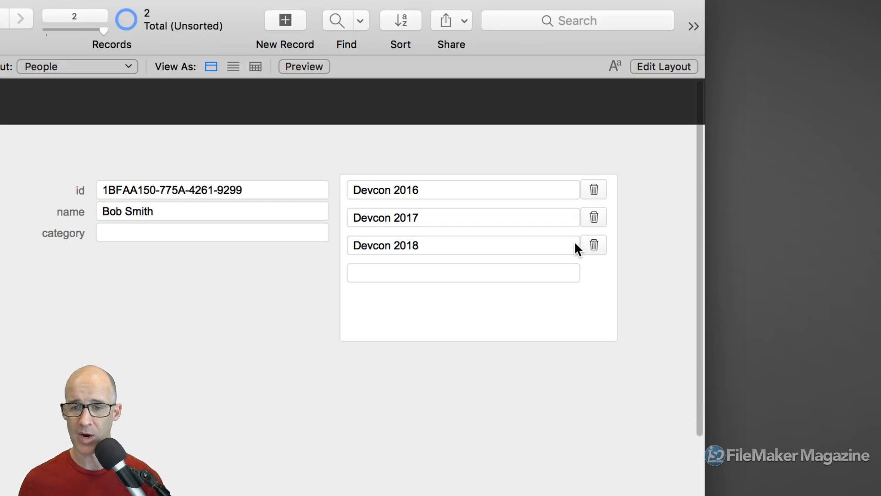
click(595, 244)
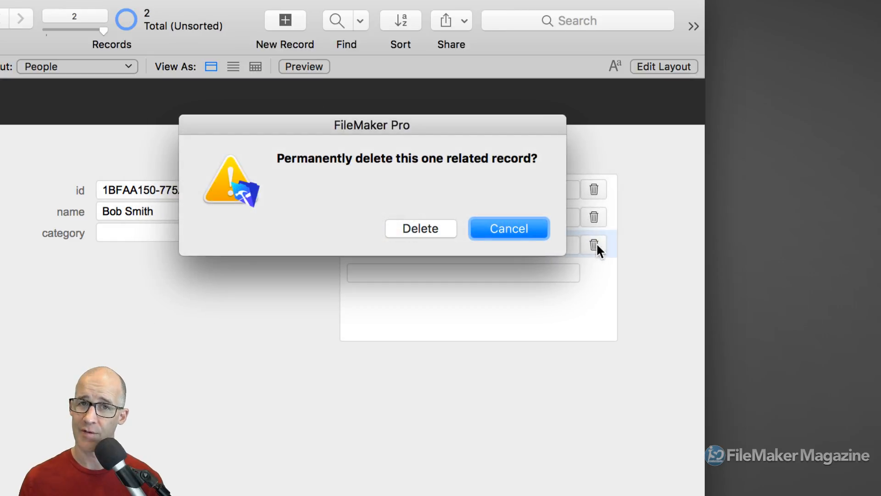
click(434, 228)
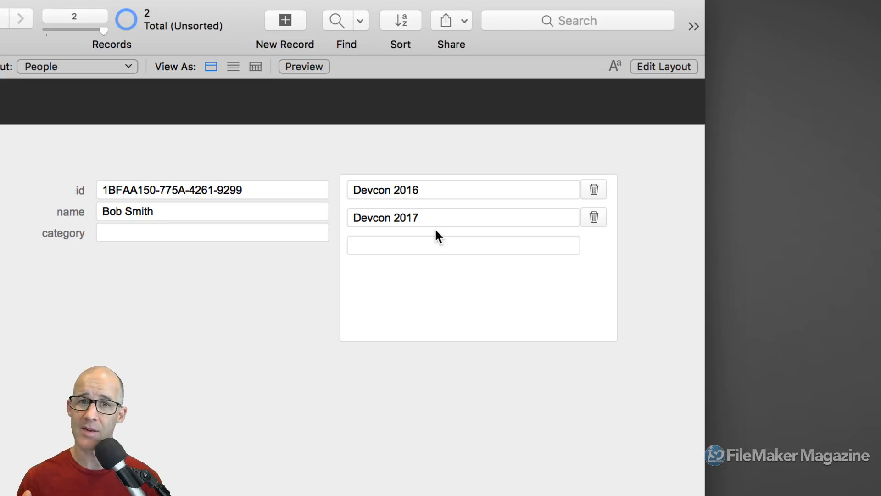
- Allow deletion of portal records in the Attendees portal's setup in Layout mode
key(super+l)
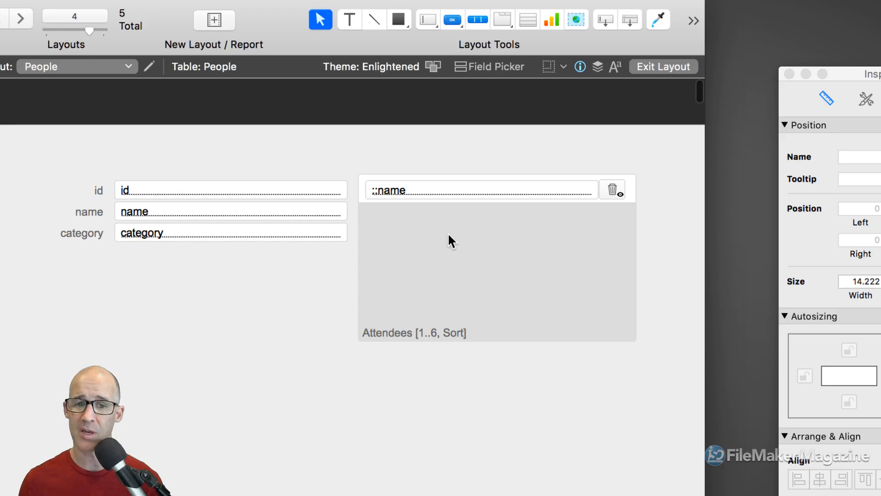
click(450, 235)
double_click(451, 236)
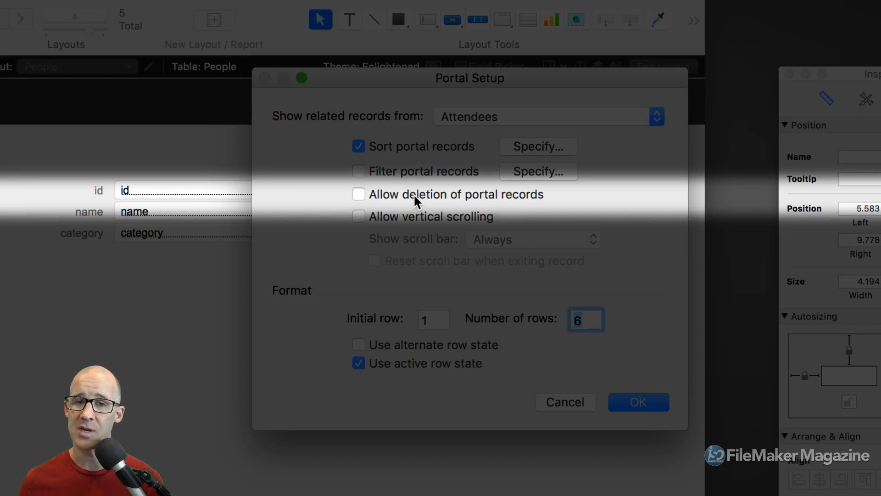
click(414, 194)
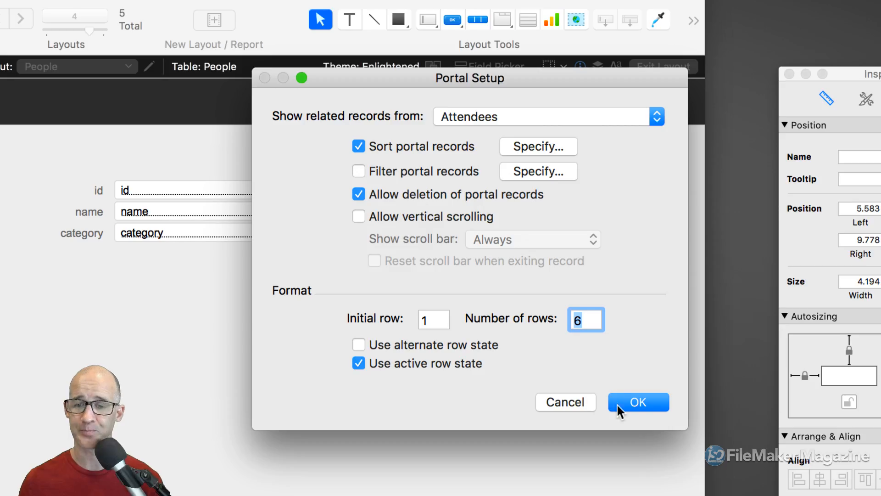
click(616, 404)
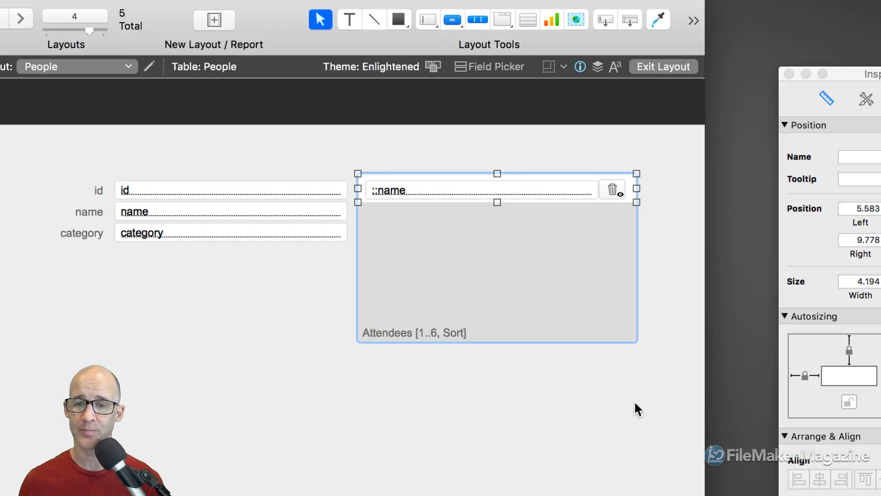
- Start deleting the Devcon 2017 related record from the portal in Browse mode, and cancel the deletion
key(super+b)
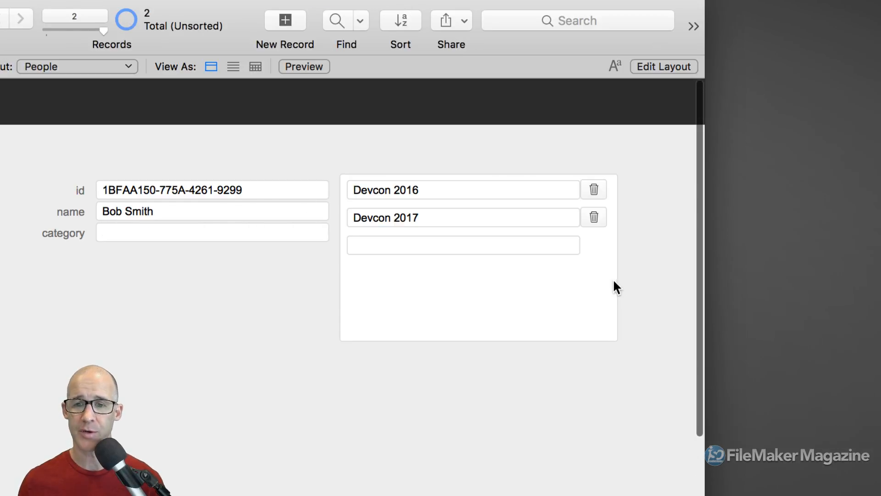
click(610, 215)
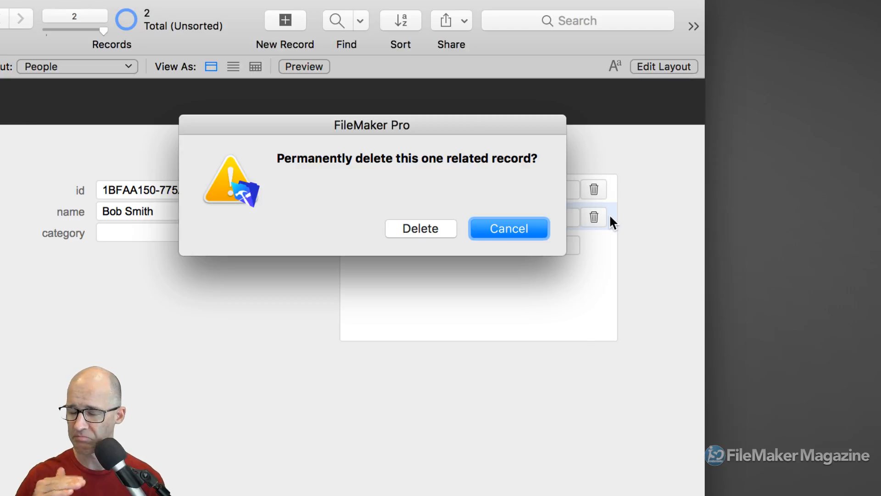
click(506, 228)
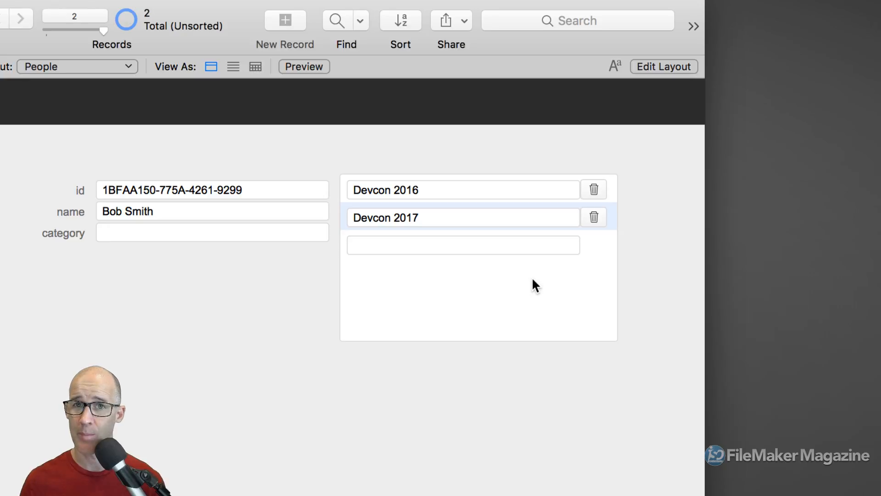
- Allow vertical scrolling in the Attendees portal's setup and show the scroll bar only when scrolling
key(super+l)
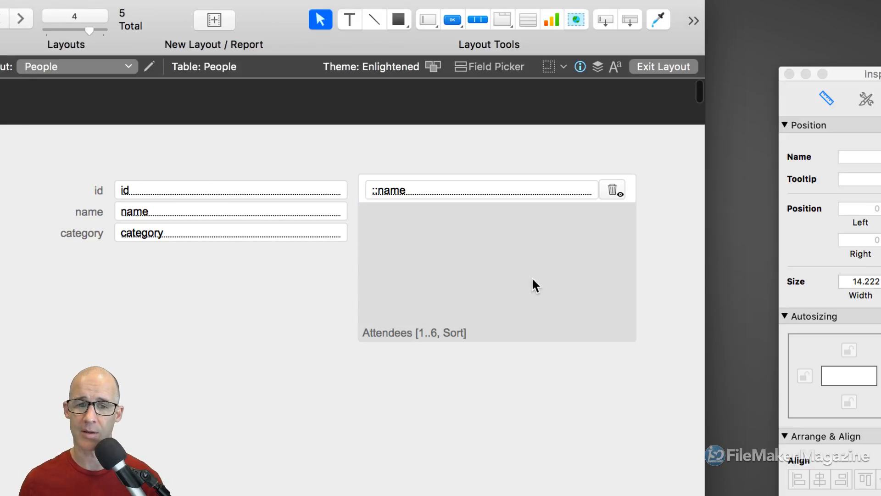
click(528, 278)
double_click(529, 280)
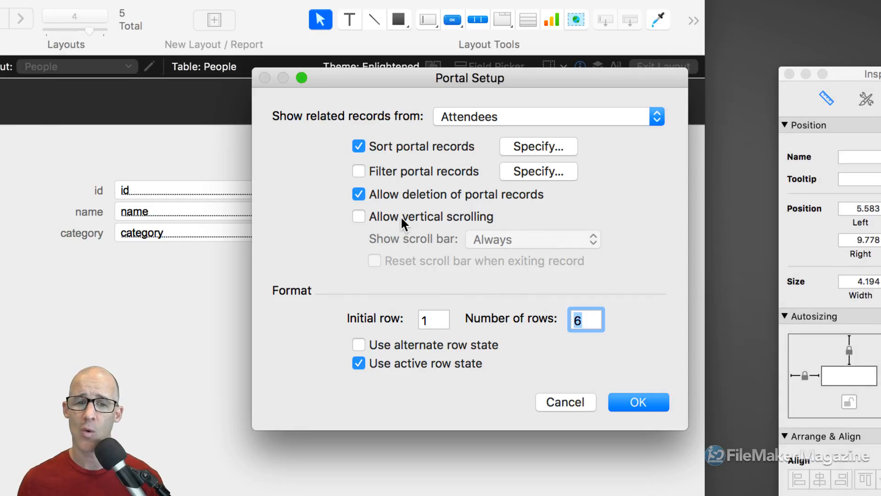
click(400, 216)
click(495, 243)
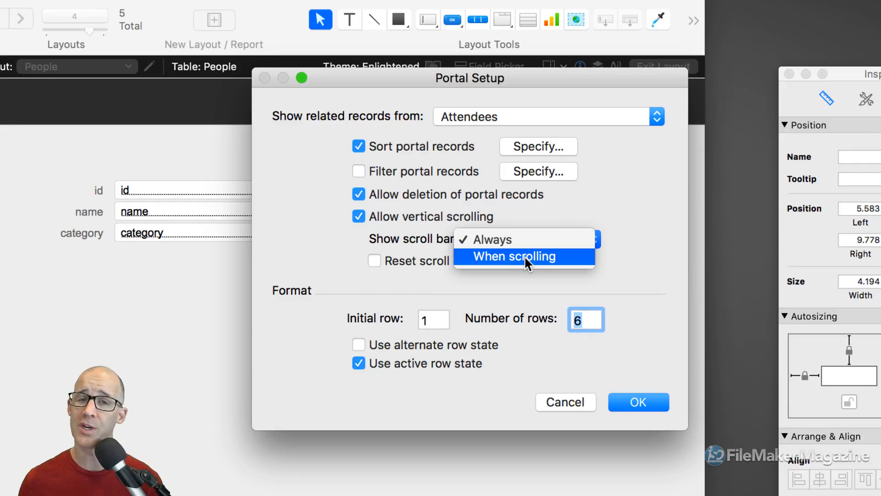
click(542, 257)
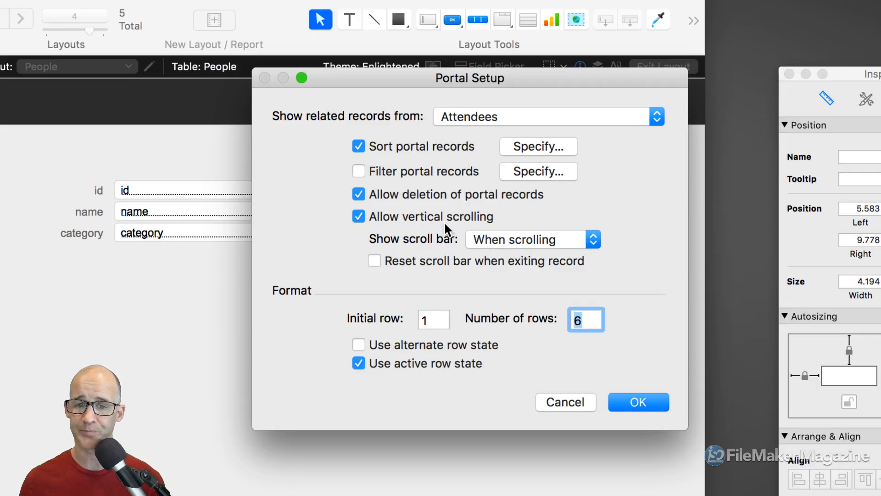
- Try Always as the portal's scroll bar display, and set it back to When scrolling
click(496, 239)
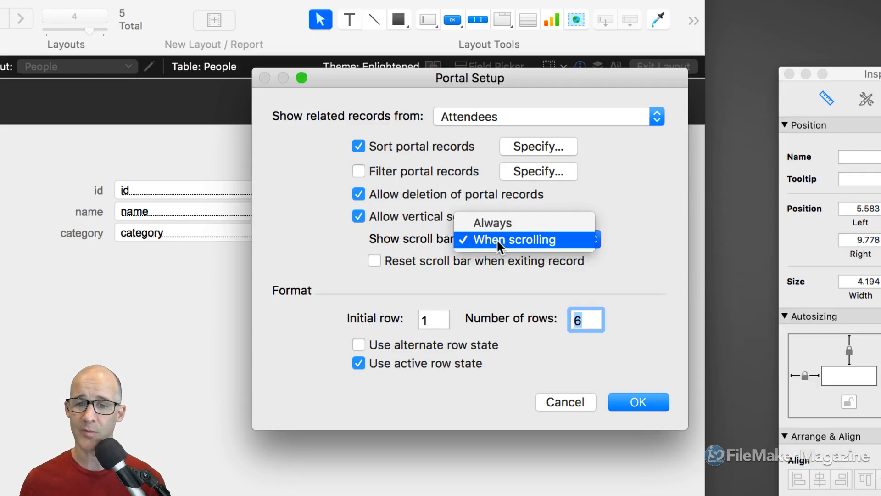
click(518, 229)
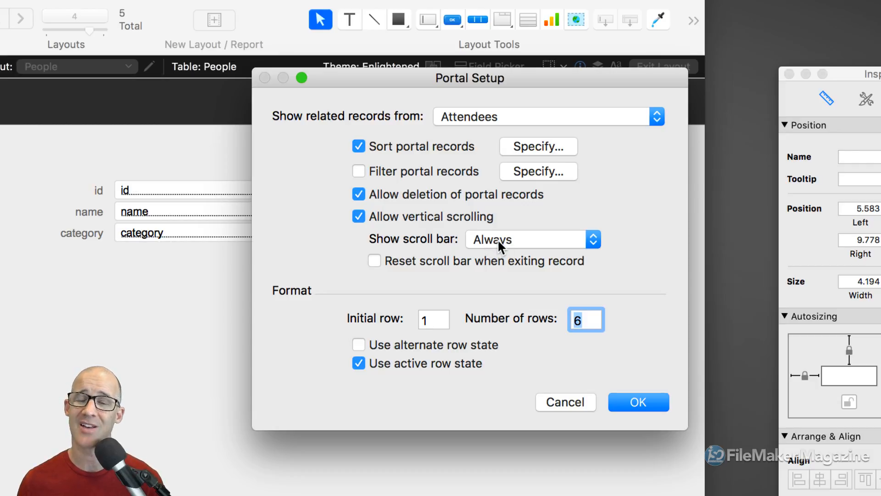
click(534, 247)
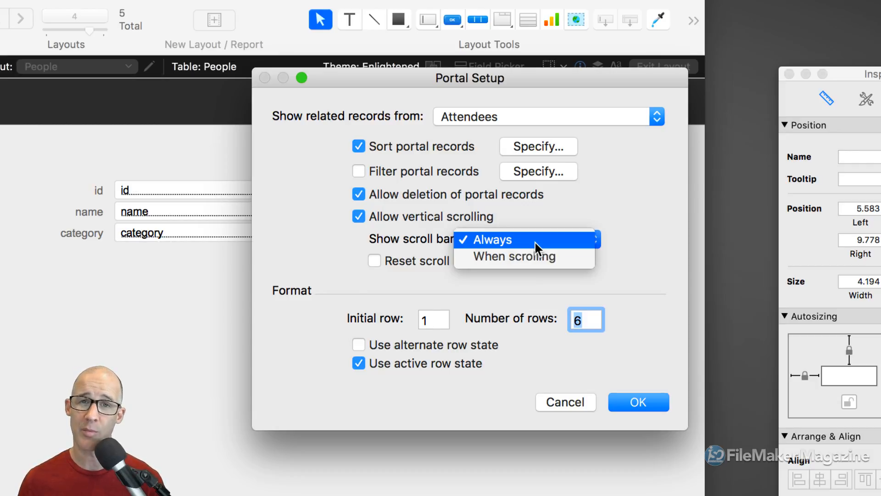
click(545, 257)
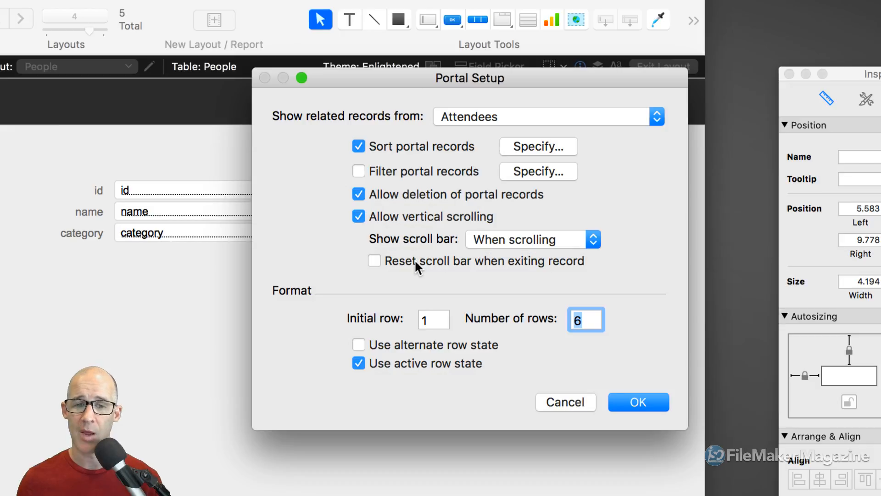
- Turn on resetting the scroll bar when exiting the record, apply the portal setup, and check the portal in Browse mode
click(415, 259)
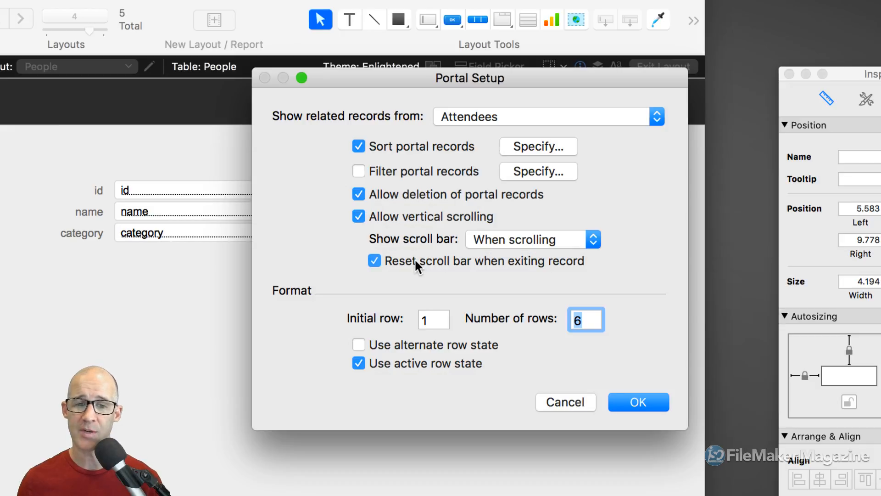
click(627, 402)
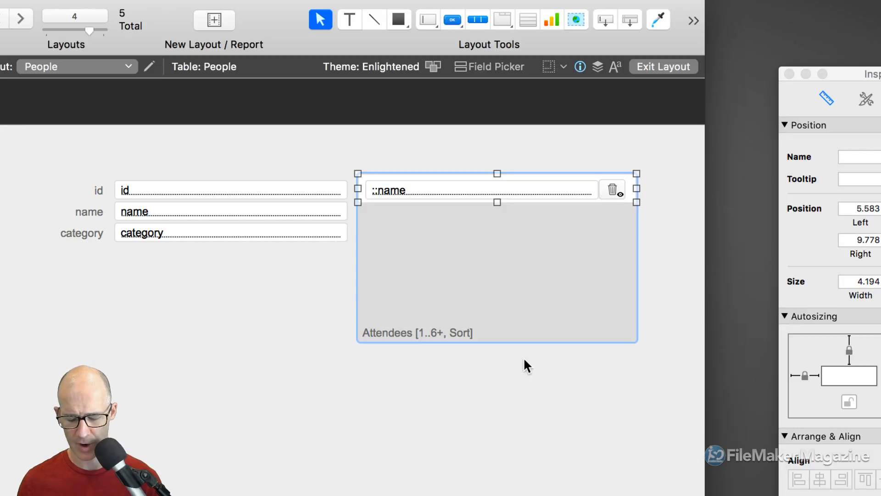
key(super+b)
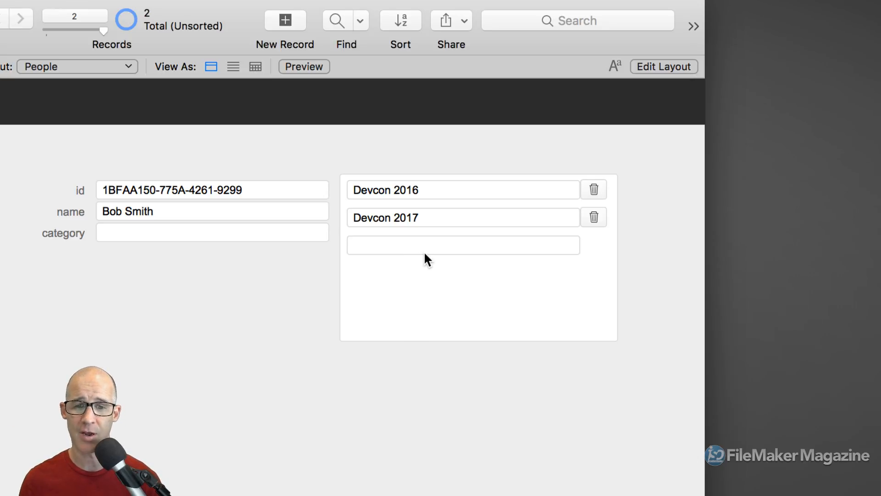
key(super+l)
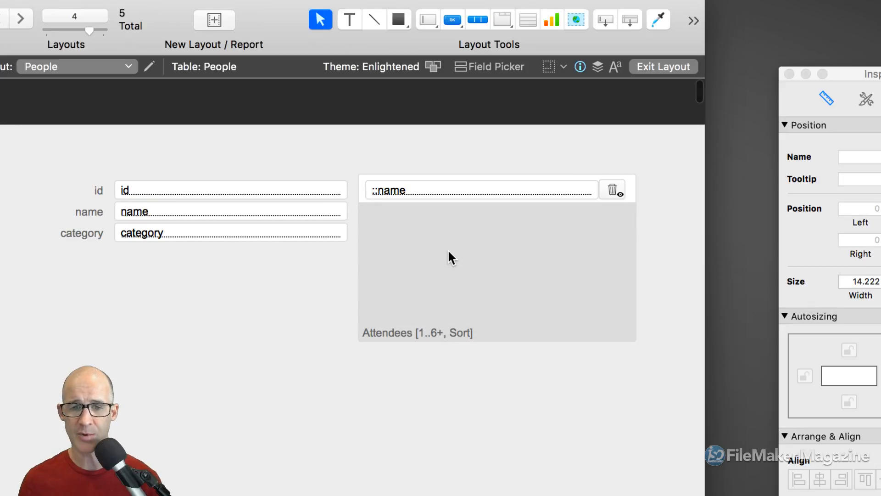
- Turn off resetting the scroll bar when exiting the record in the Attendees portal's setup, and apply the change
double_click(447, 249)
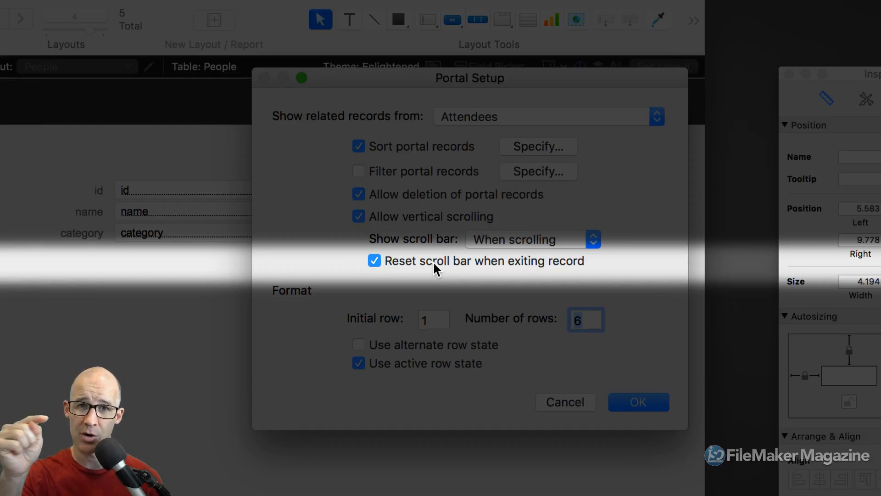
click(433, 261)
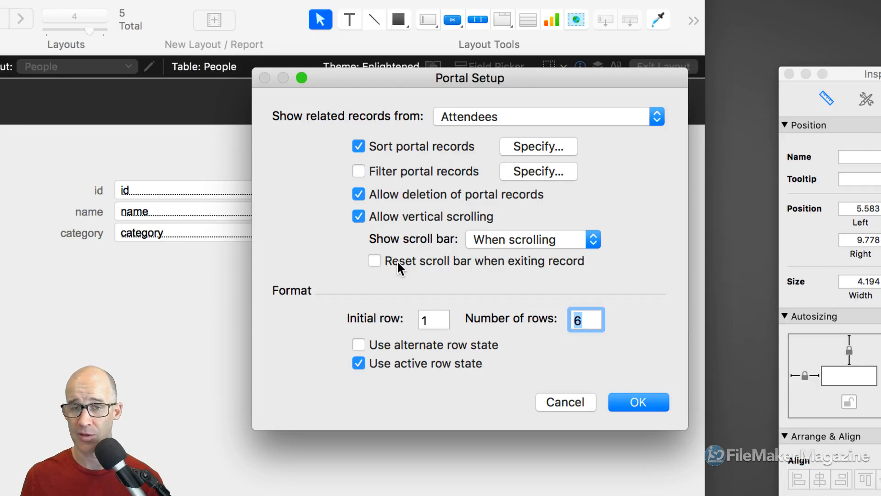
click(639, 402)
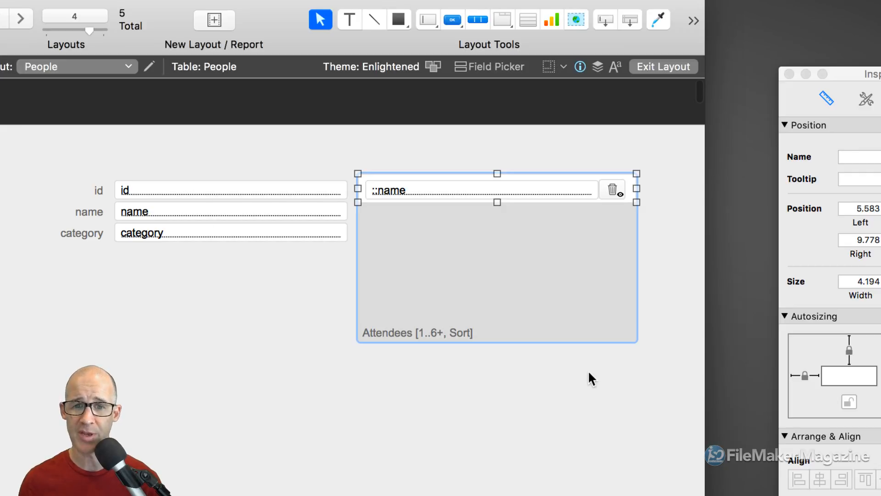
- Switch to Browse mode and move back and forth between the two People records to compare their related records in the portal
key(super+b)
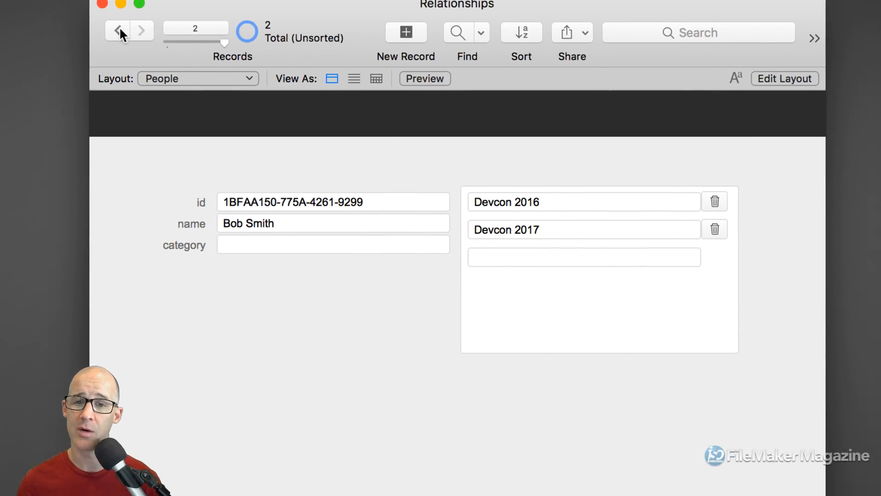
click(118, 31)
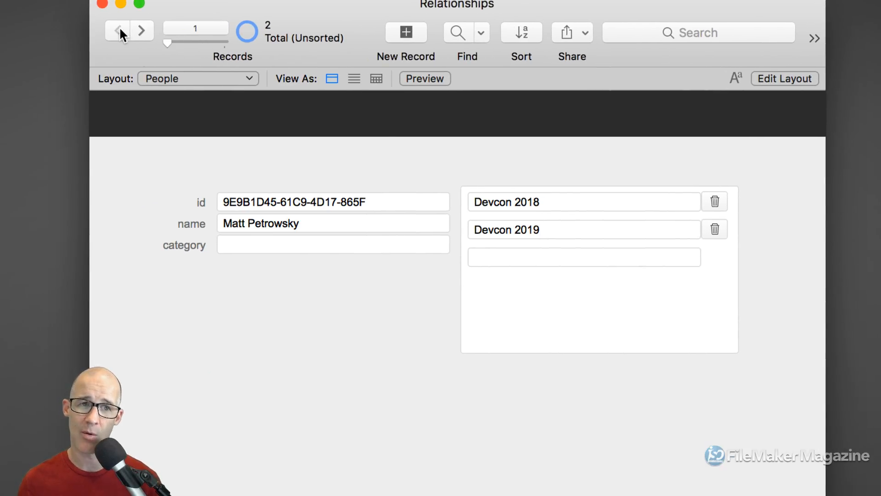
click(139, 29)
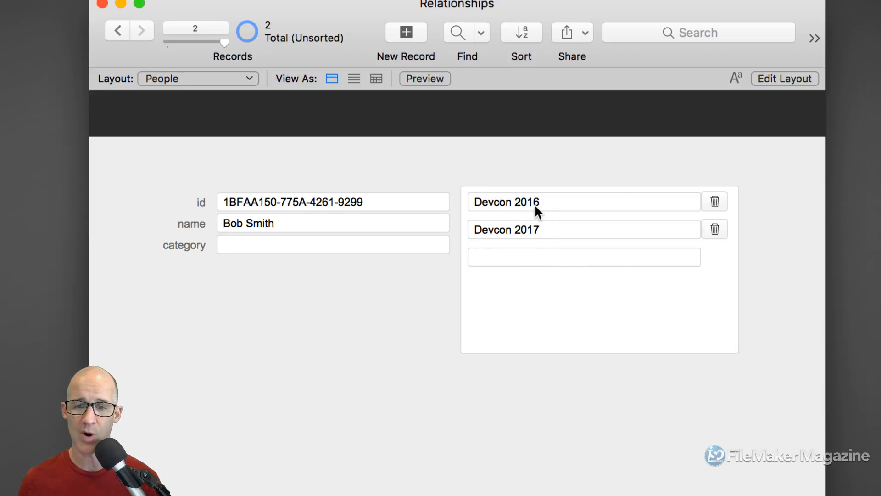
click(120, 29)
click(143, 30)
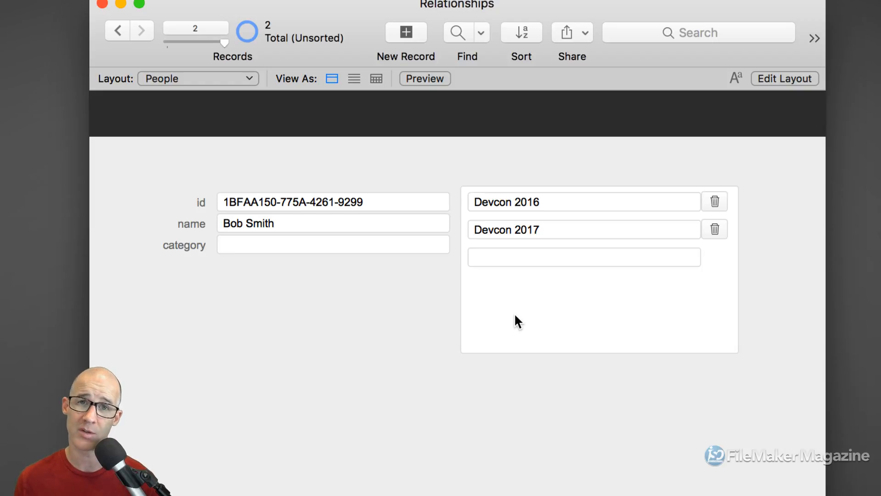
- Set the Attendees portal to 3 rows in Layout mode, and place two copies of it side by side below the fields
key(super+l)
double_click(547, 303)
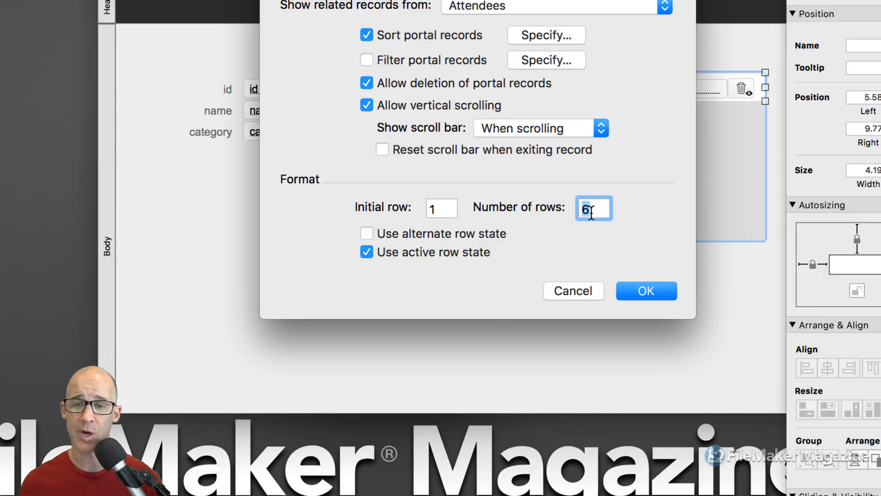
text(3)
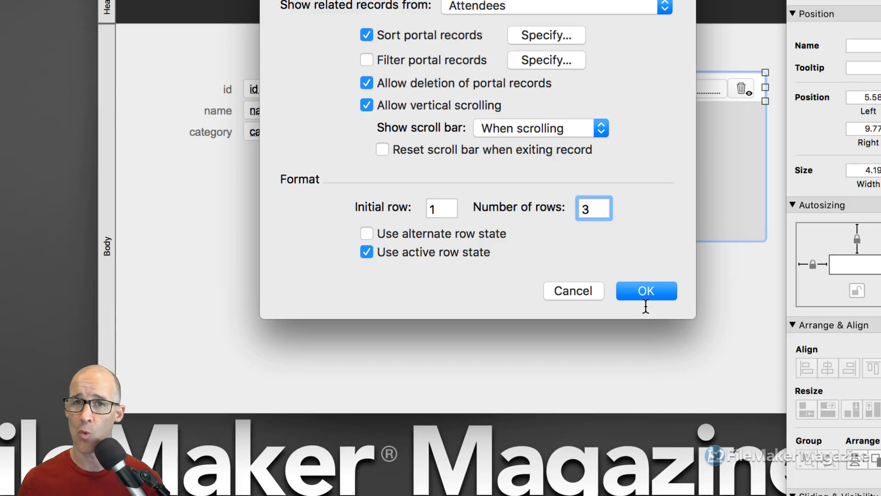
click(648, 291)
drag(599, 136, 620, 238)
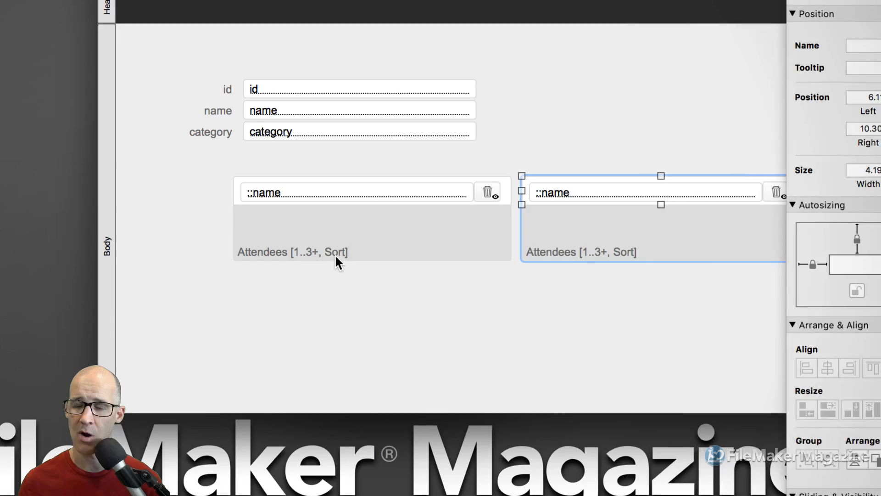
- Set the second portal's initial row to 4 and its number of rows to 6
double_click(547, 247)
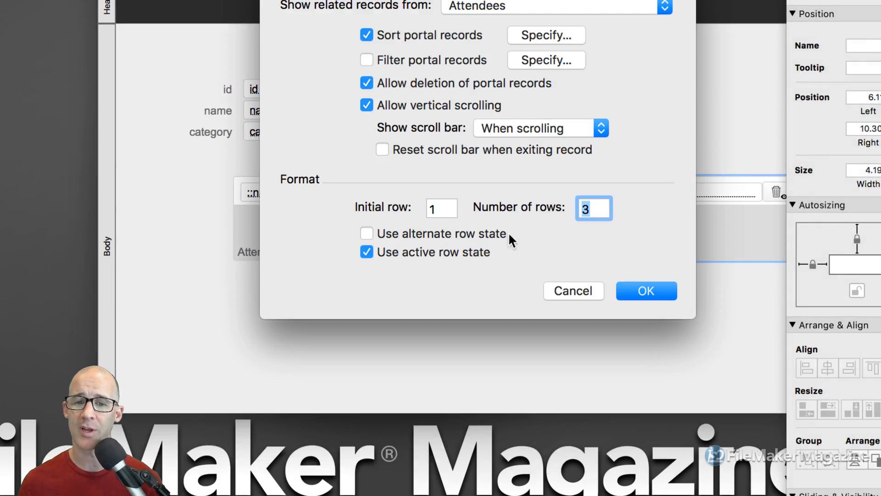
double_click(437, 210)
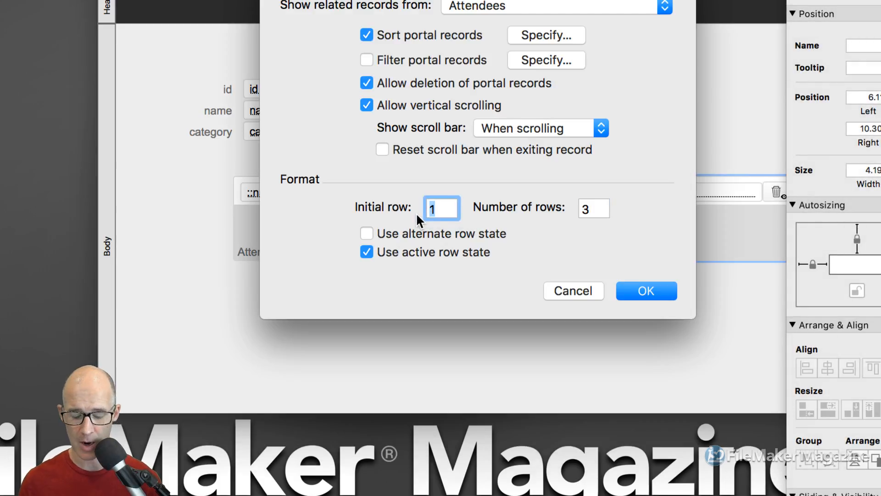
text(4)
key(Tab)
text(6)
click(640, 290)
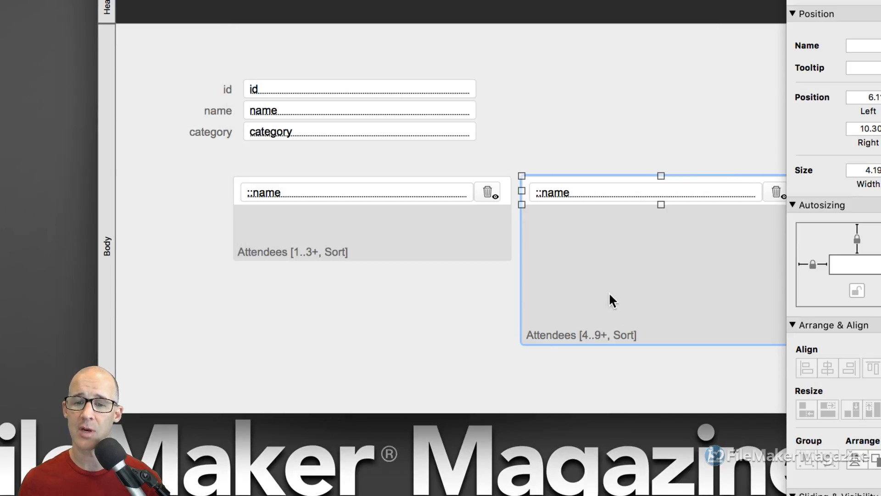
- Reduce the second portal to 3 rows and check both portals in Browse mode
double_click(593, 276)
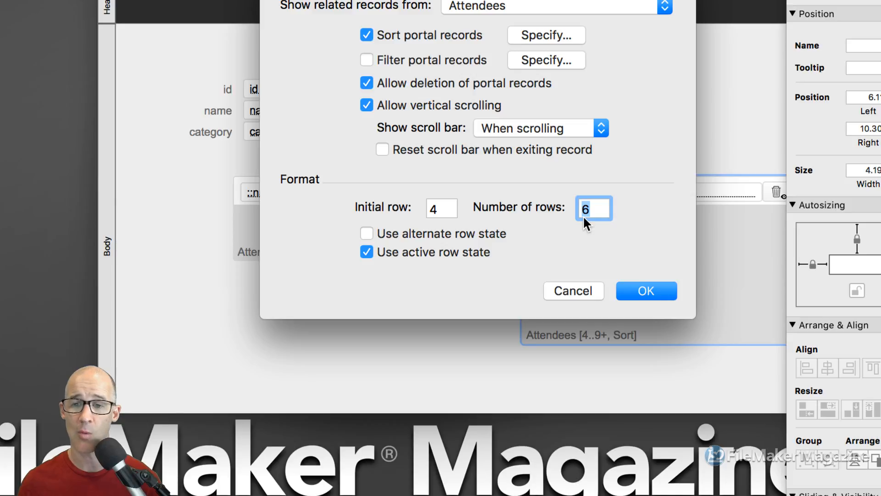
text(3)
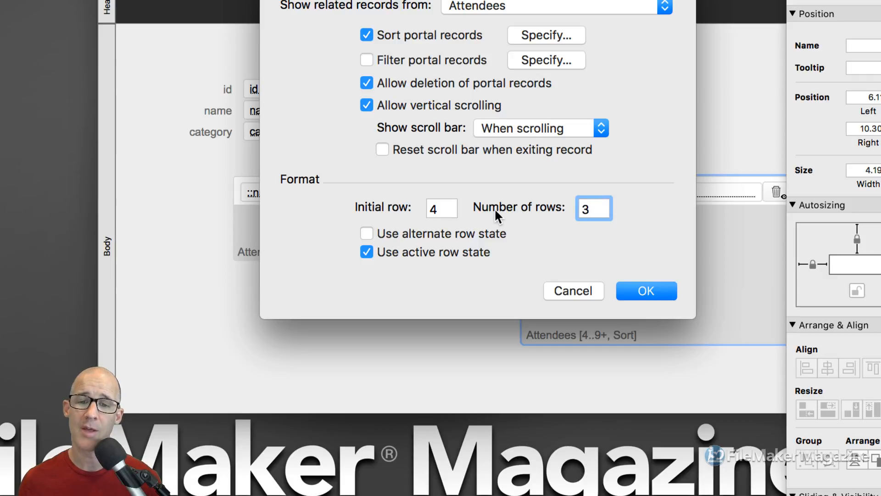
click(642, 288)
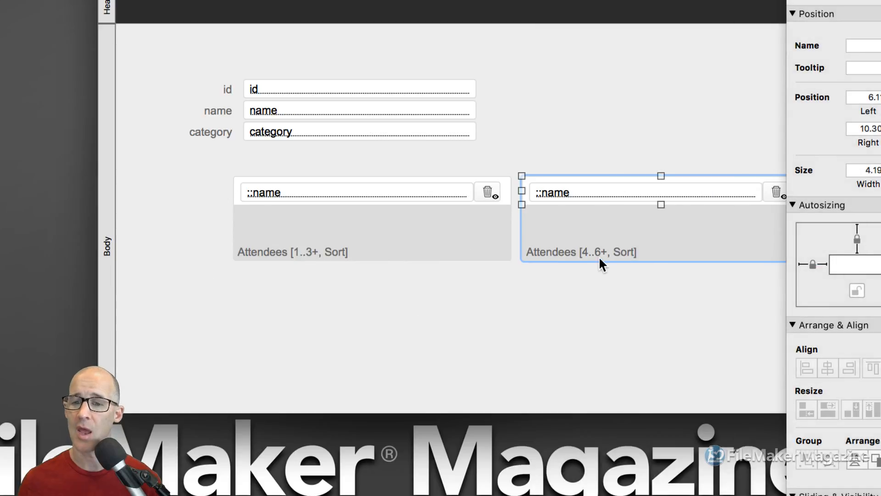
key(super+b)
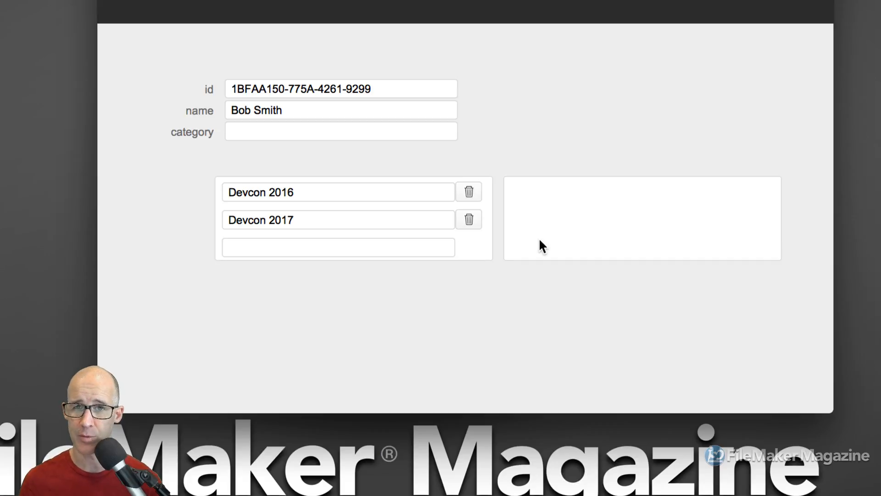
key(space)
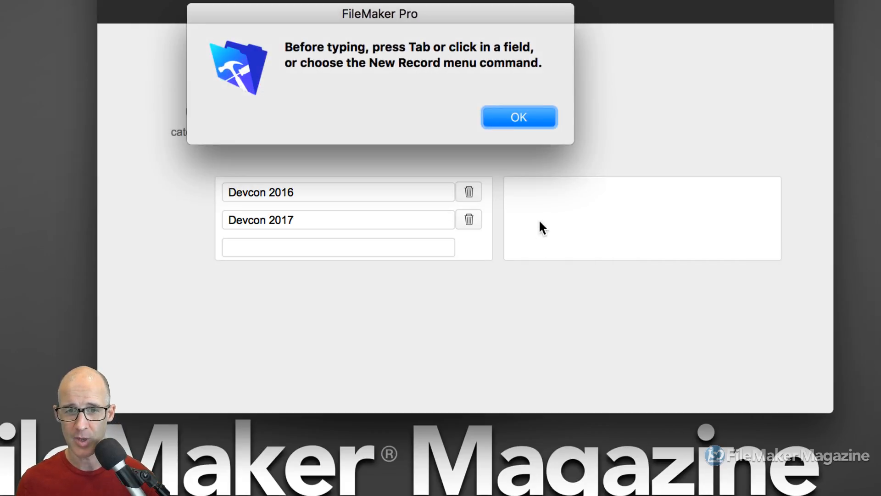
click(524, 117)
- Turn on the alternate row state for the first Attendees portal in Layout mode
key(super+l)
click(482, 226)
double_click(480, 219)
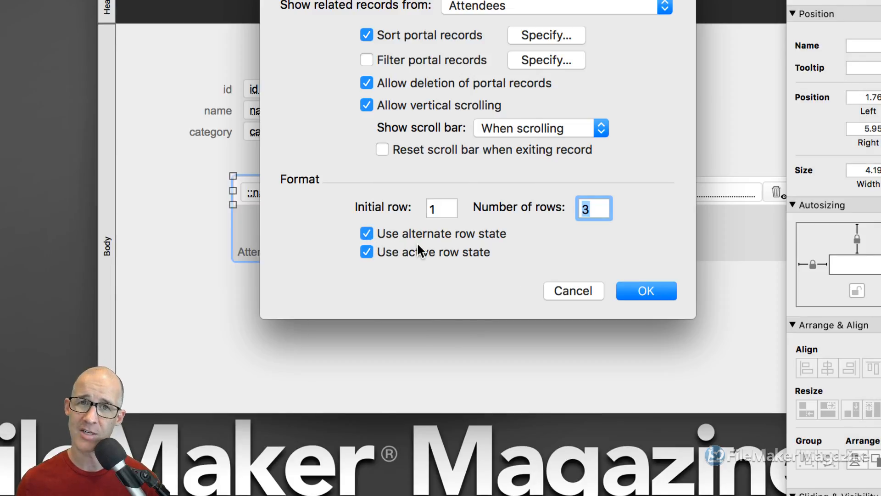
click(655, 296)
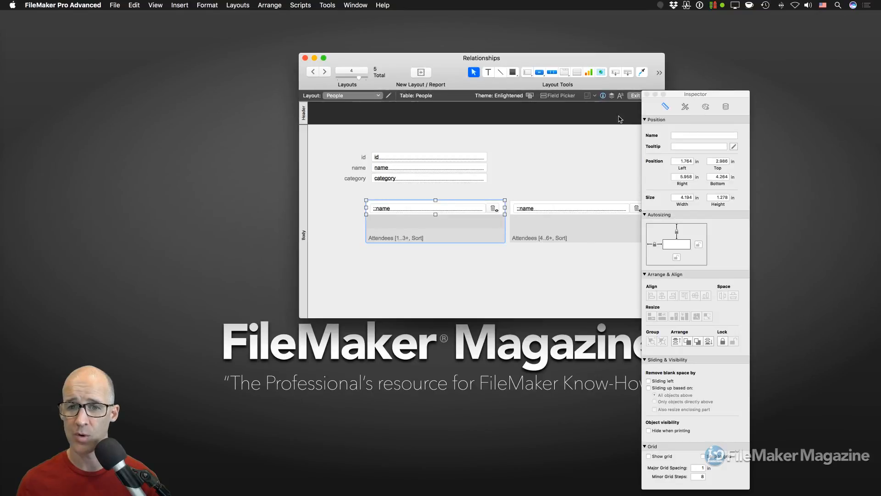
- Show the first portal's appearance settings in the Inspector beside the portal, and collapse the Paragraph and Text sections
drag(698, 94, 566, 148)
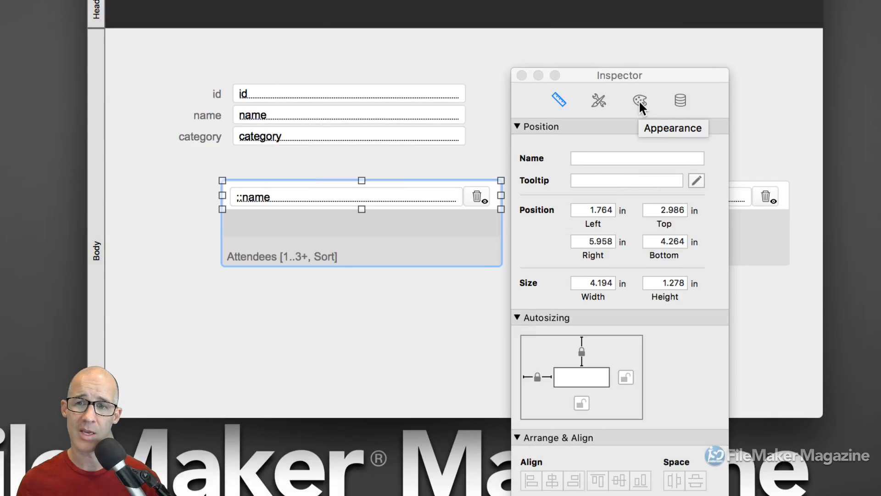
click(639, 100)
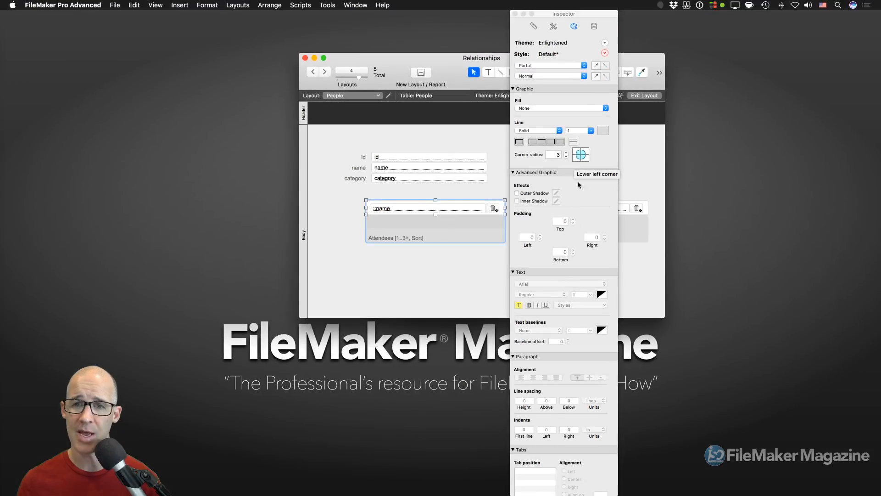
click(513, 356)
click(513, 272)
drag(566, 15, 572, 134)
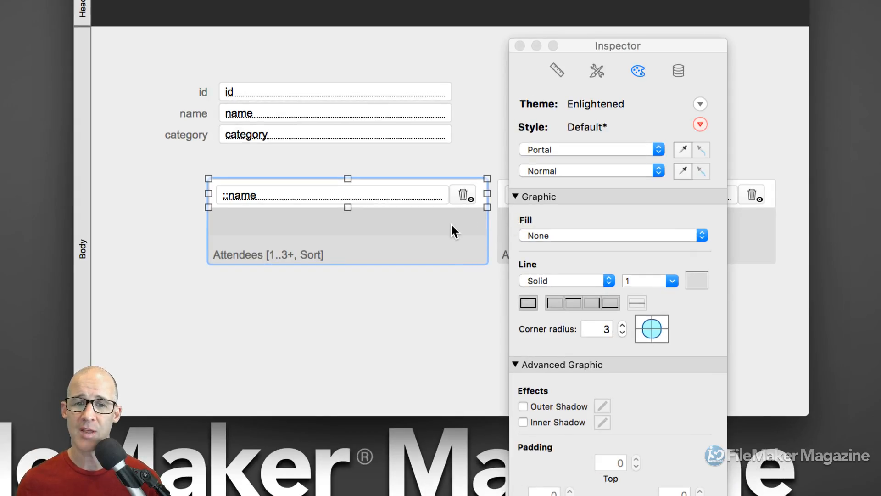
- Give the Hover state of the first portal's row a solid orange fill
click(556, 148)
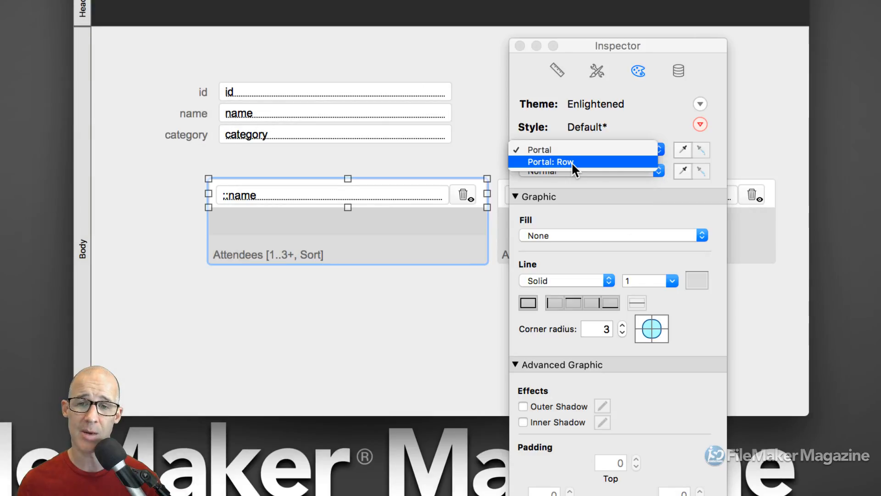
click(571, 161)
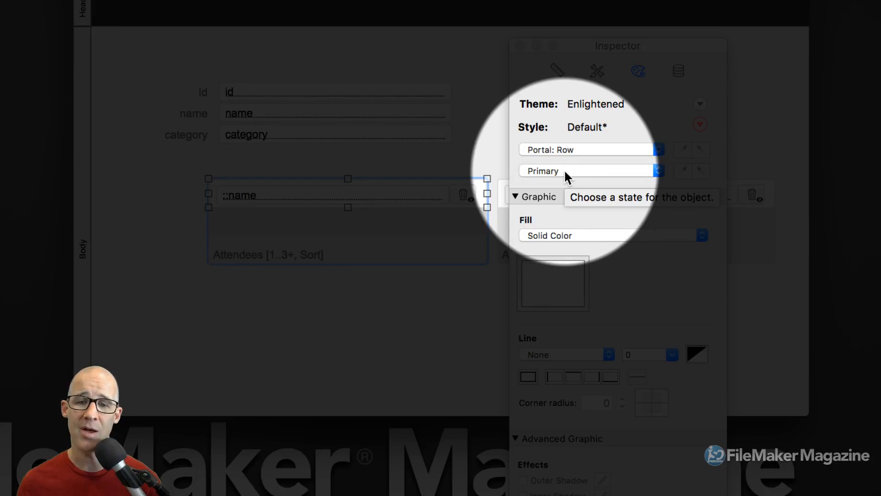
click(563, 170)
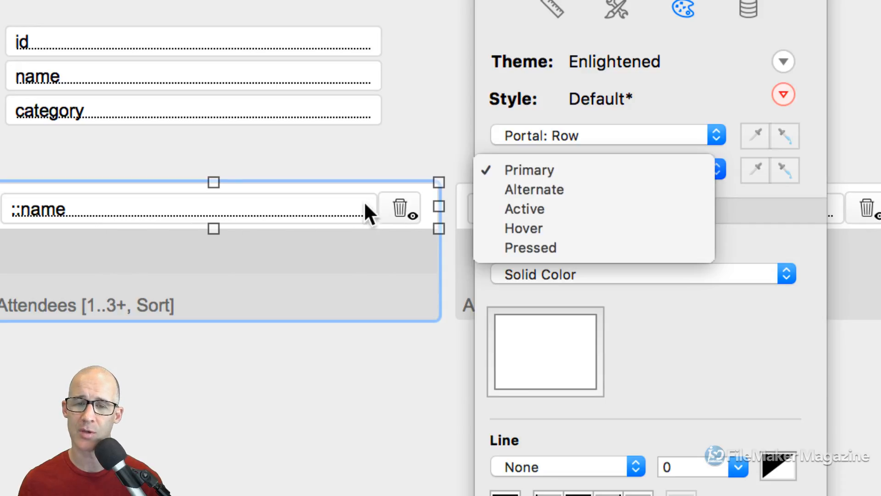
click(519, 222)
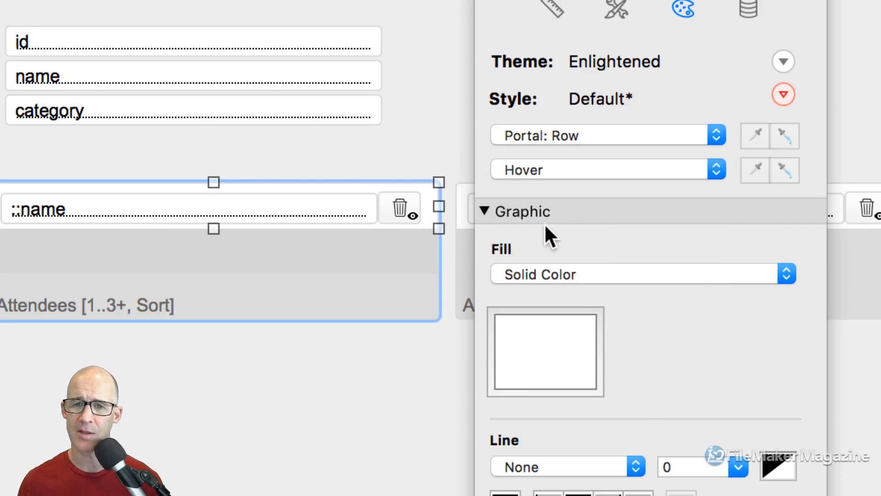
click(552, 339)
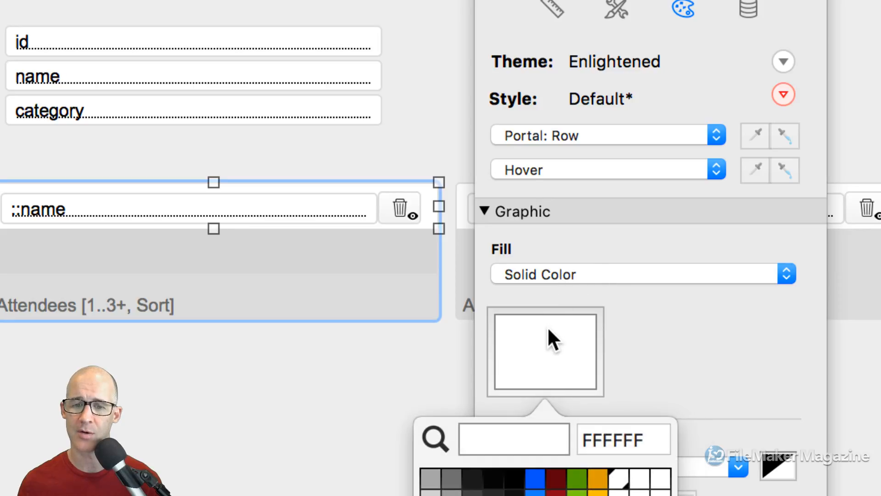
click(598, 477)
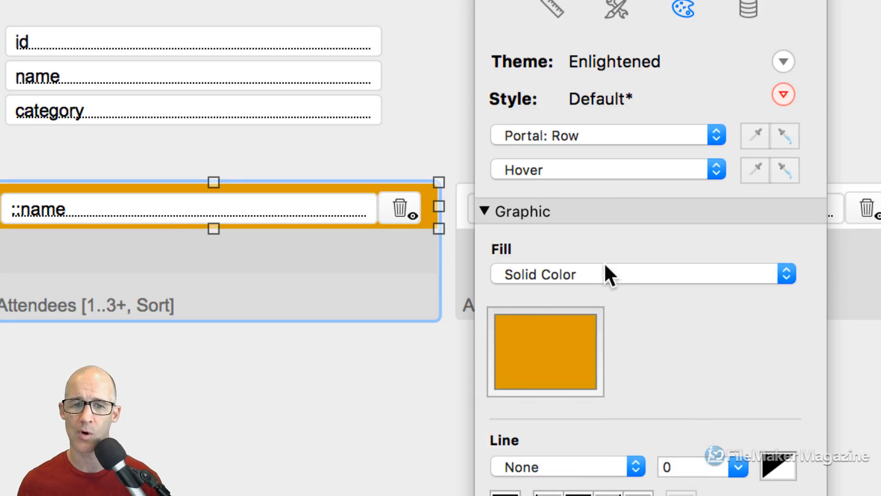
- Give the Alternate state of the portal row a solid medium gray fill
click(549, 169)
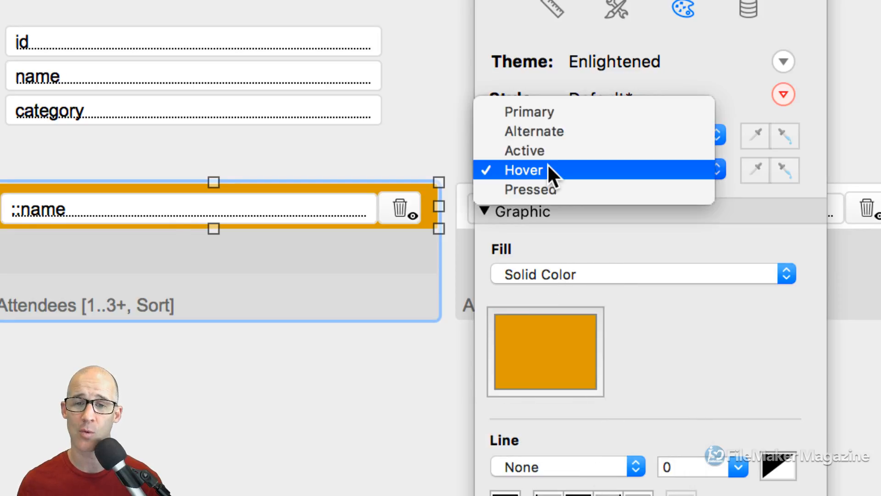
click(555, 133)
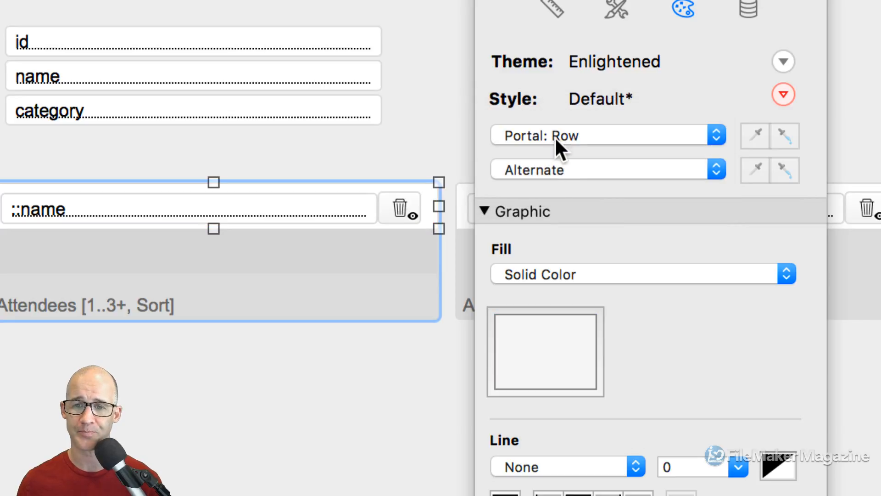
click(555, 346)
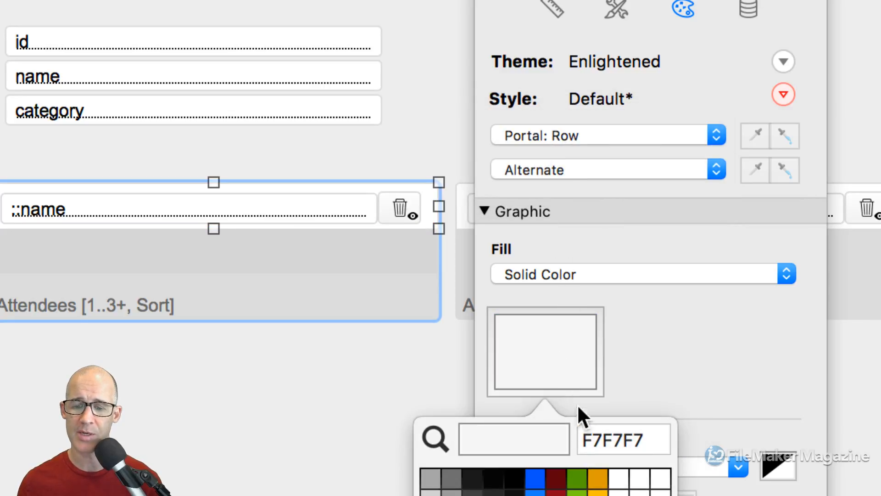
click(433, 473)
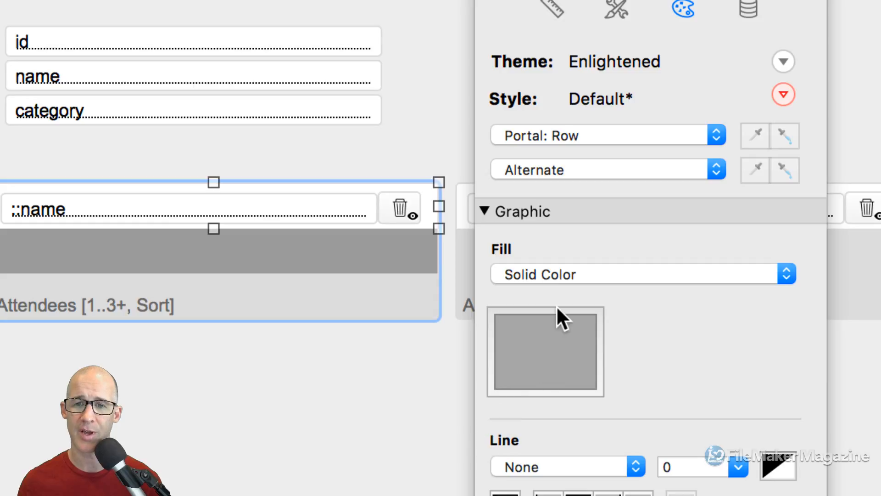
- Give the Active state of the first portal's row a solid blue fill
click(552, 171)
click(551, 188)
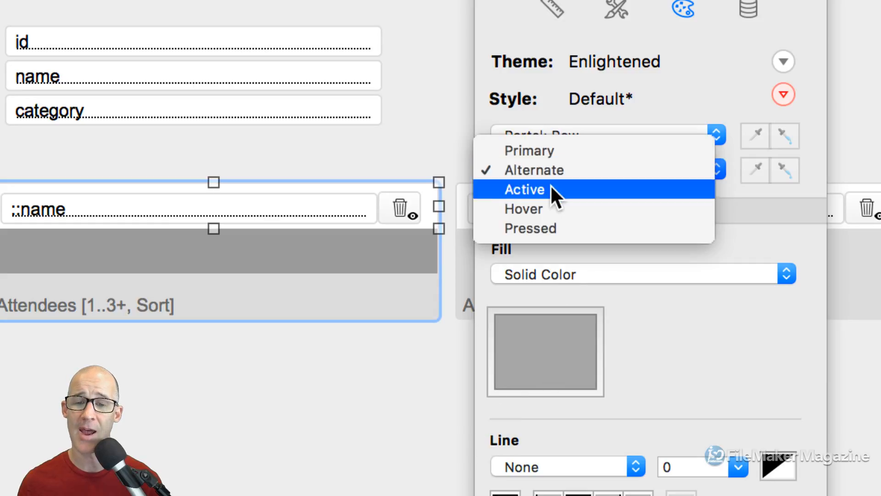
click(548, 347)
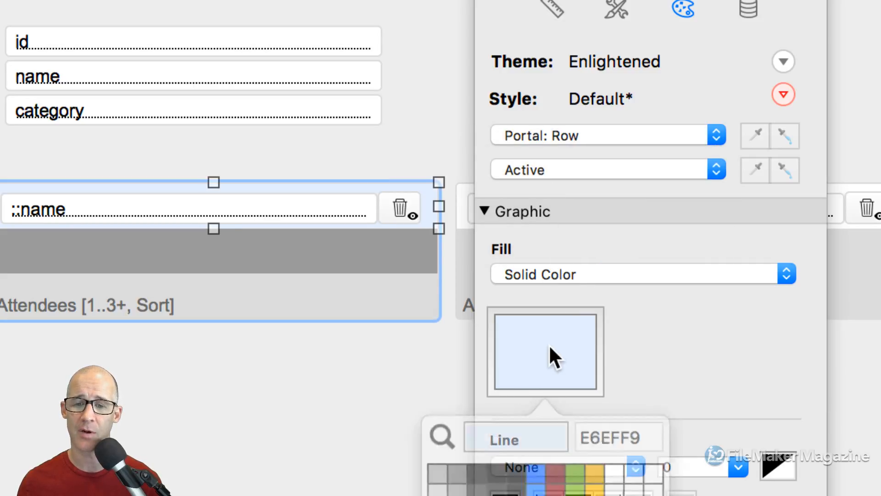
click(535, 479)
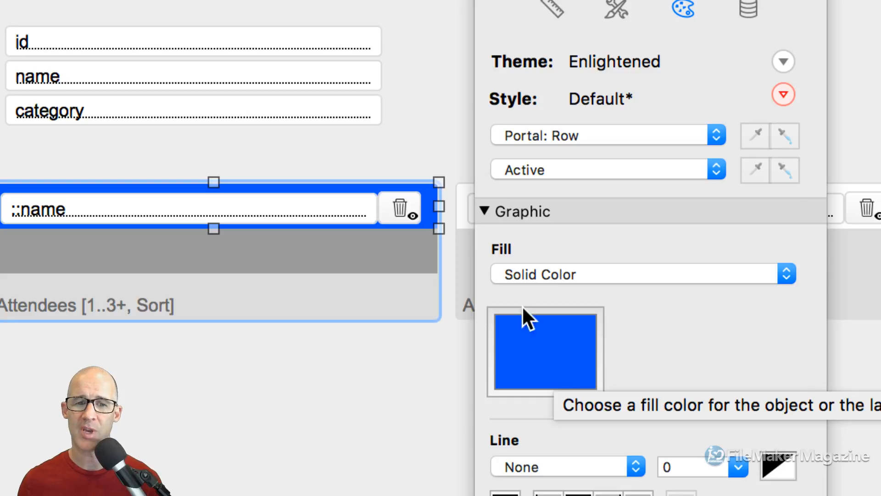
- Set the fill of the name field in the first portal's row to None
click(302, 208)
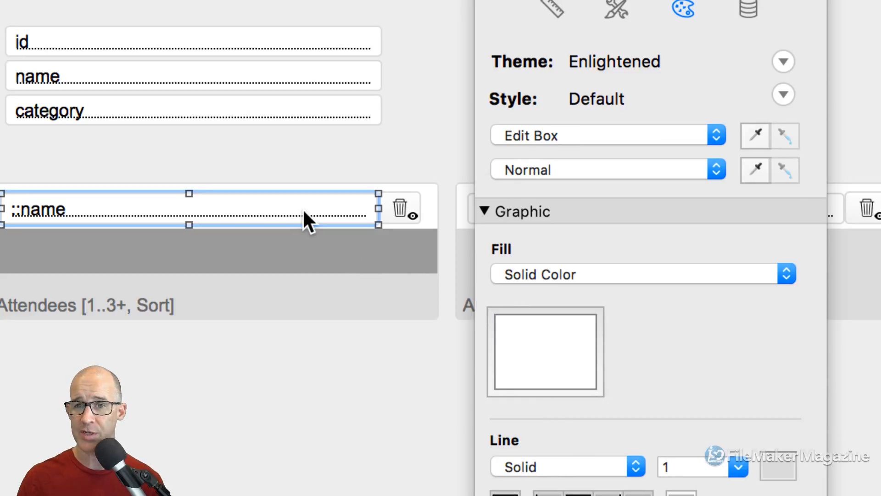
click(549, 269)
click(551, 259)
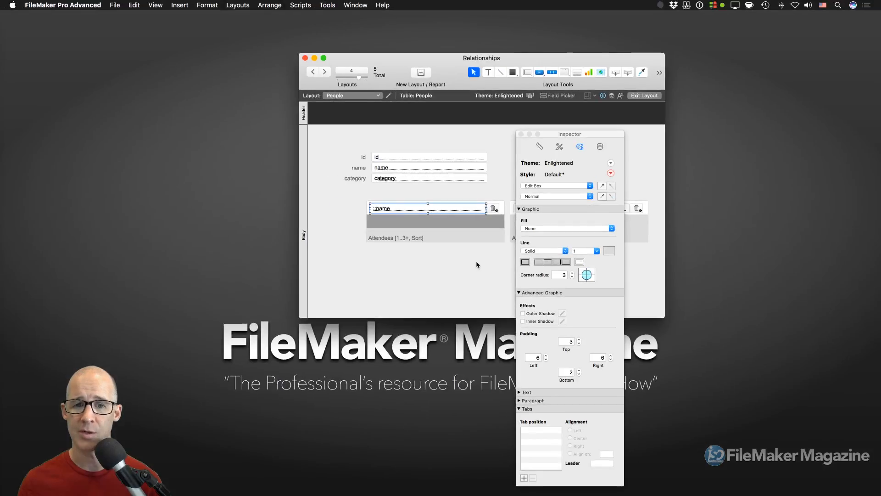
- Switch to Browse mode and activate different rows of the first portal to examine the active, hover and alternate row fills
click(475, 260)
key(super+b)
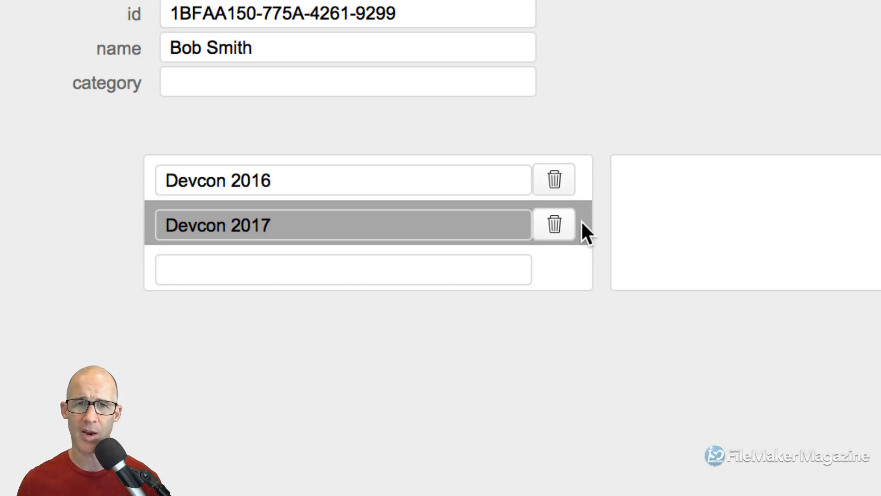
click(570, 264)
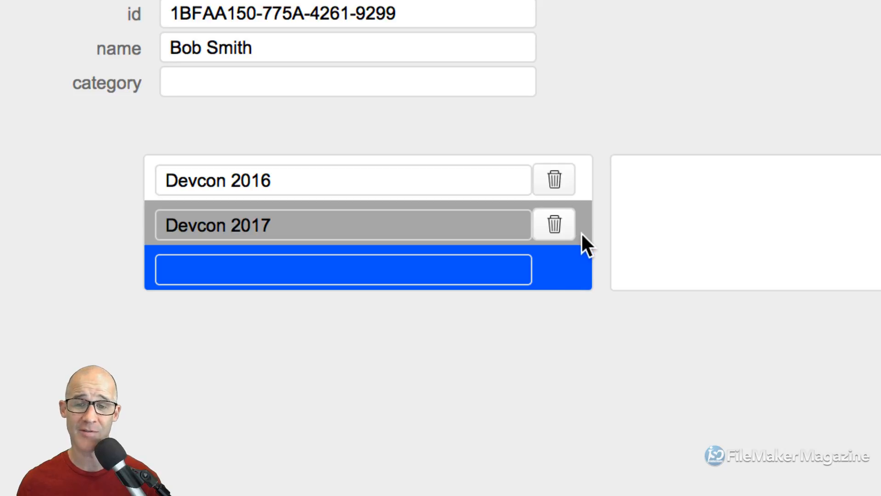
click(425, 196)
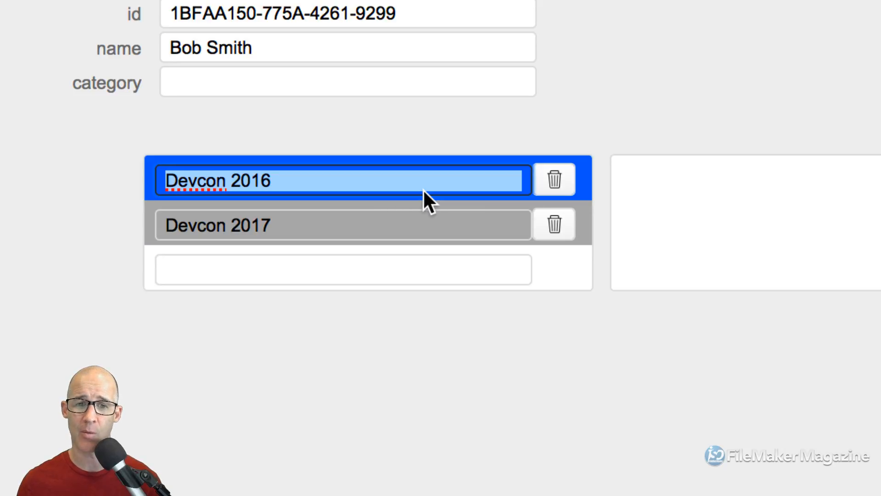
click(395, 224)
click(390, 241)
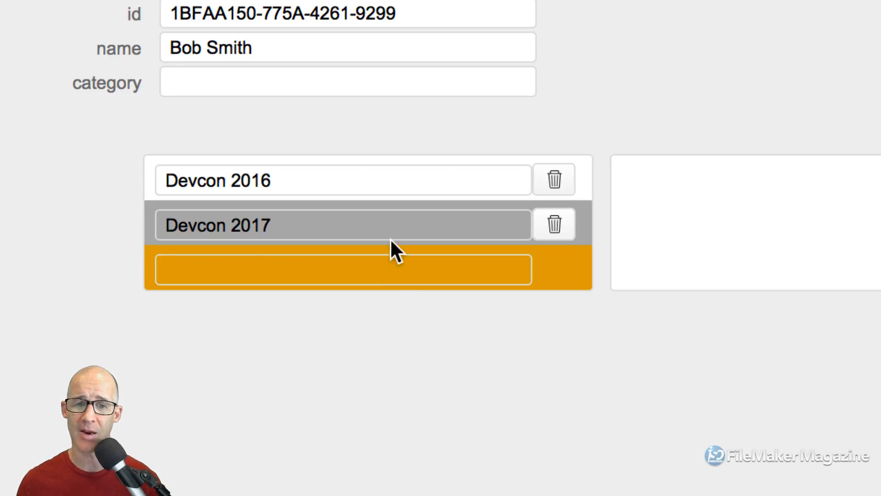
click(403, 180)
click(350, 227)
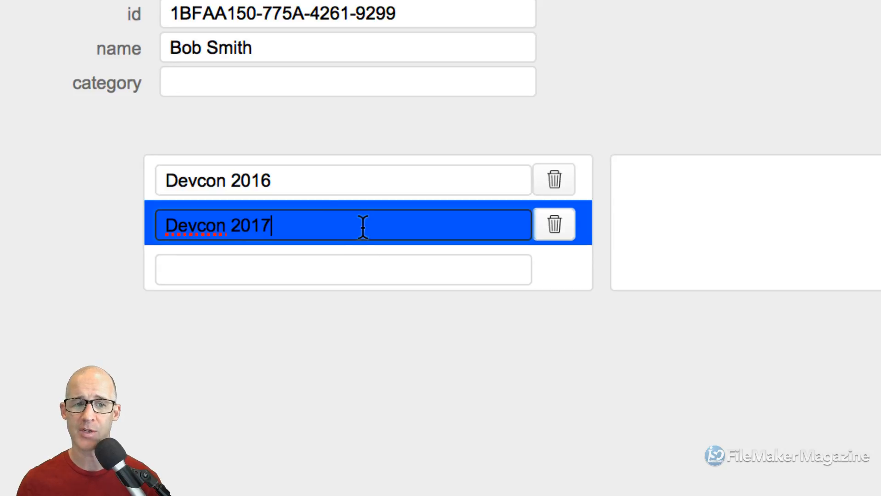
drag(274, 223, 159, 224)
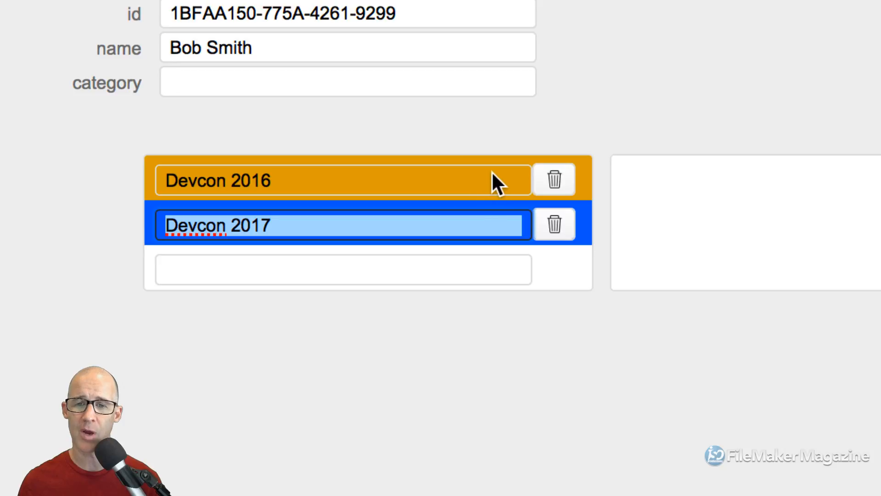
click(564, 327)
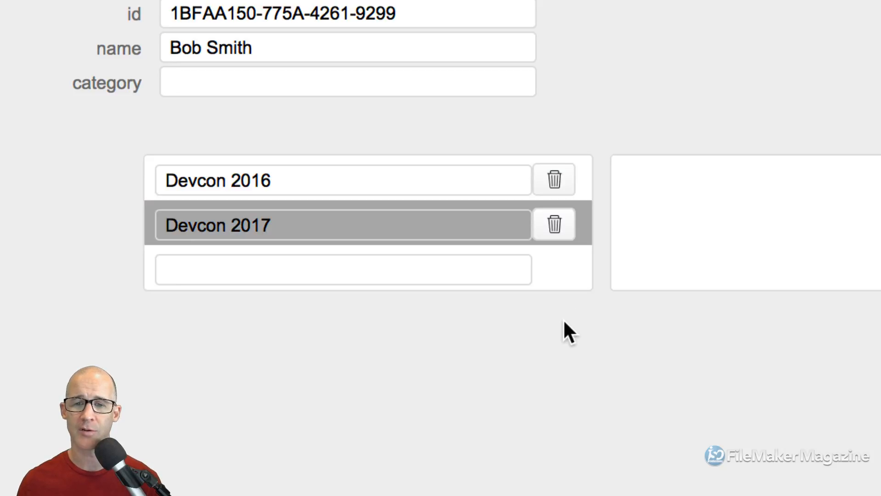
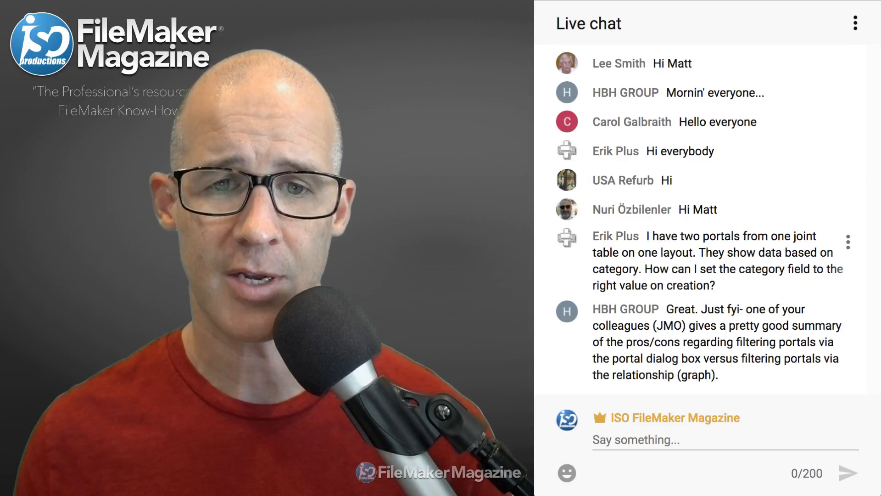
- Highlight the live chat question about setting the category field for two portals, and bring the Relationships window back to the front
drag(647, 236, 715, 286)
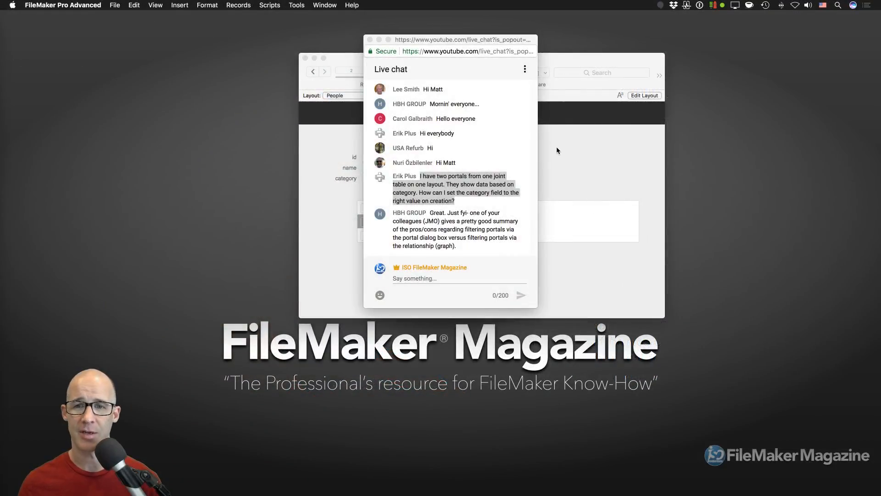
click(557, 147)
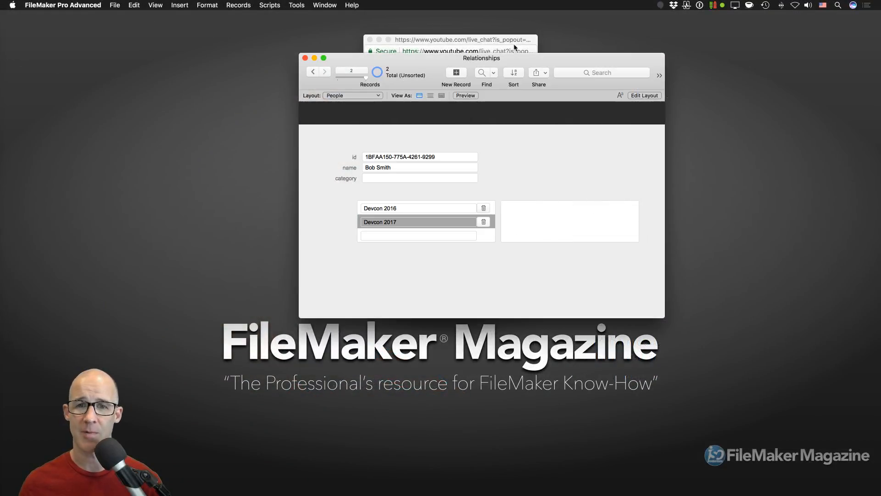
drag(508, 57, 474, 56)
- Open the database definition and create a text field named category in the Attendees table
key(super+shift+d)
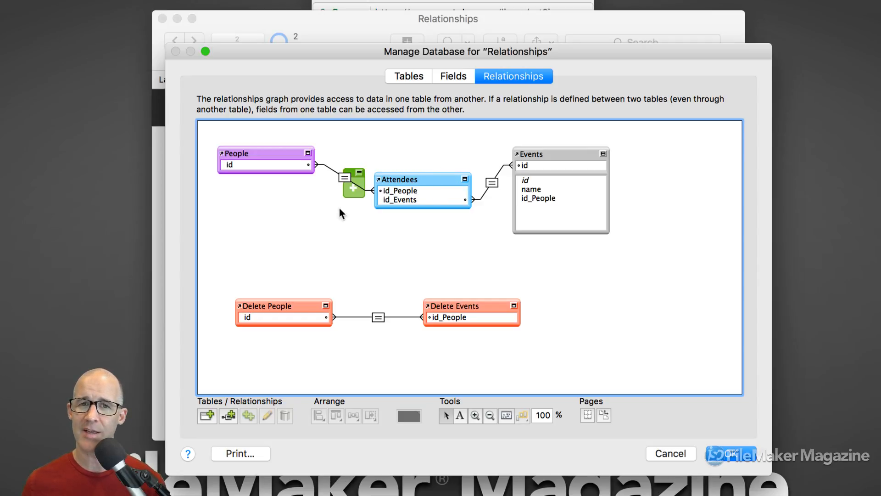
click(420, 179)
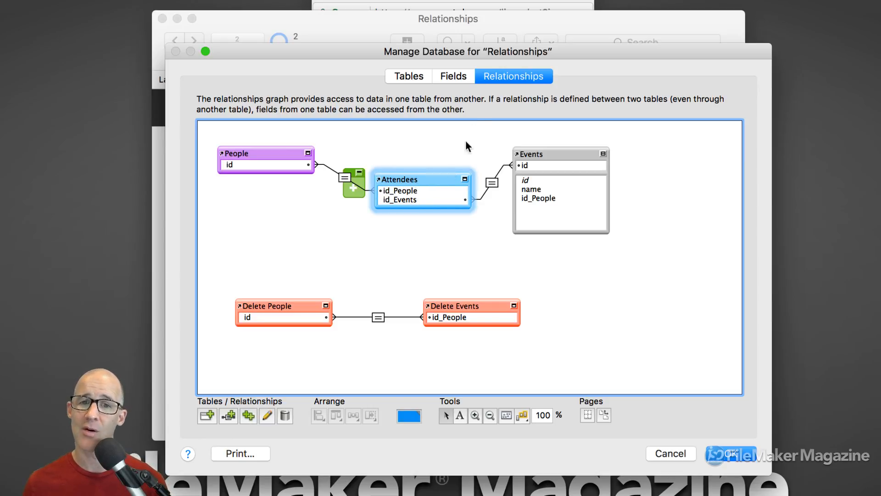
click(453, 77)
click(289, 96)
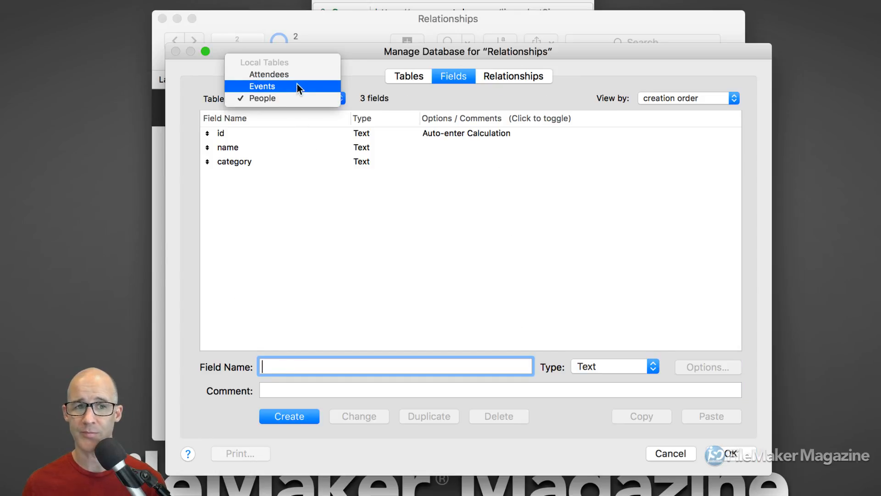
click(300, 77)
text(category)
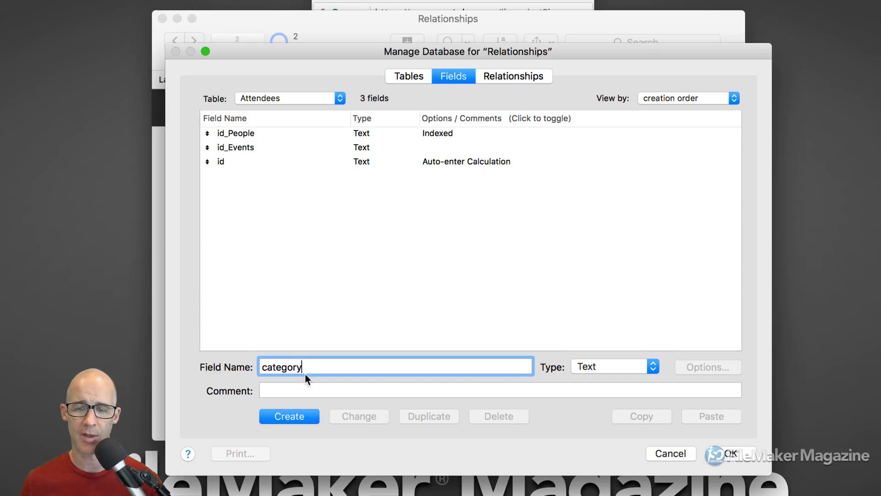
click(307, 418)
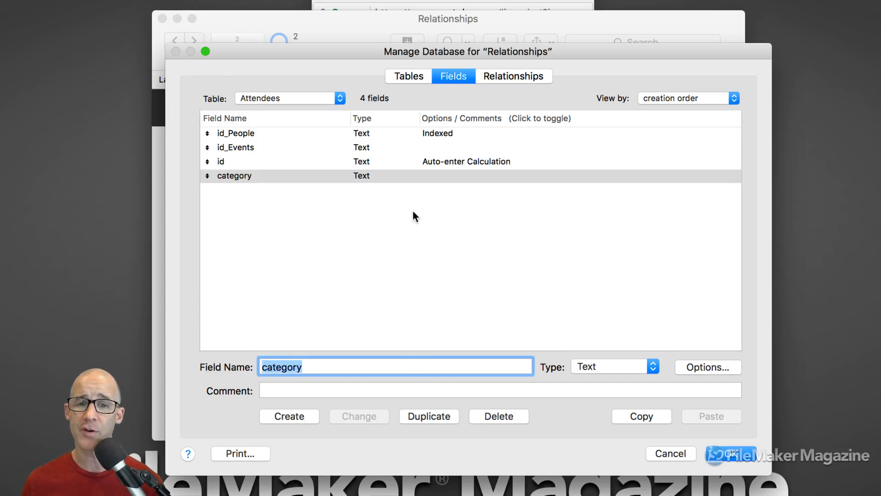
- Set the category field to auto-enter a calculated value, leaving its formula empty
double_click(412, 174)
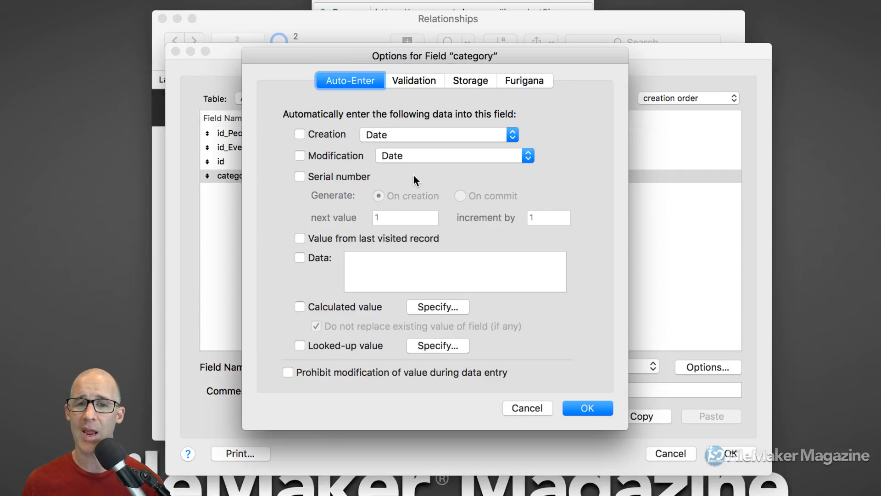
click(354, 306)
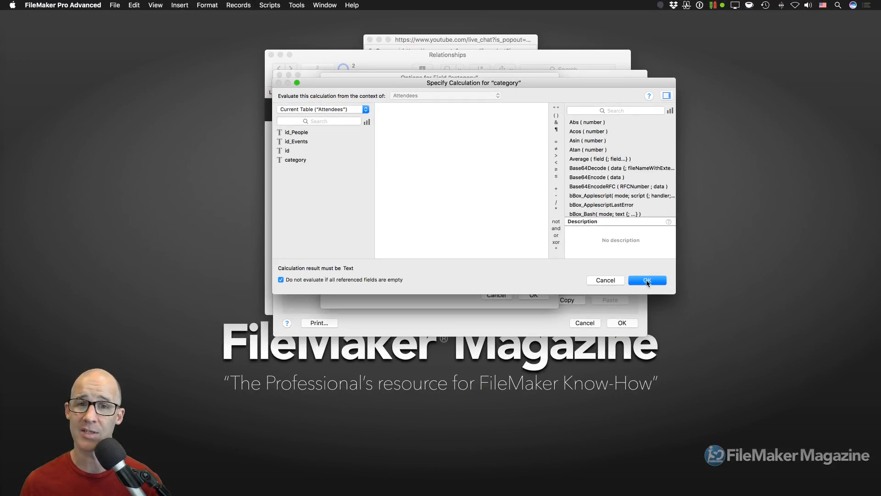
click(647, 281)
click(534, 296)
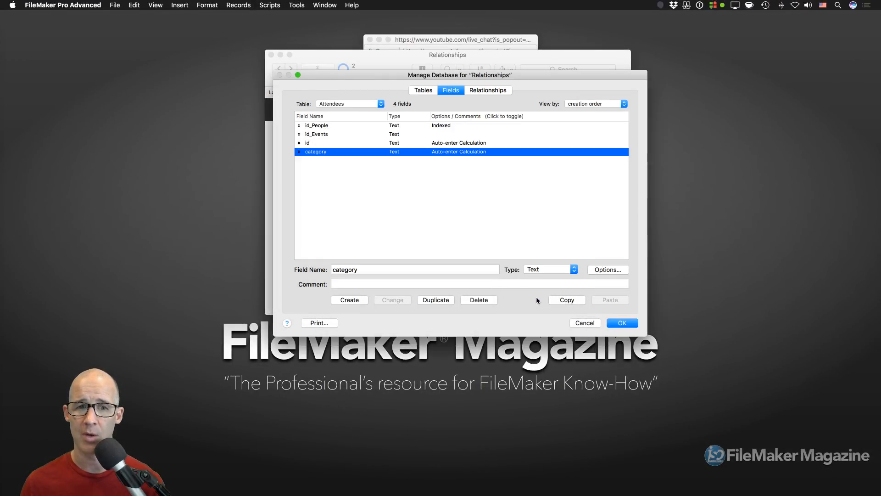
- Duplicate the Attendees table occurrence in the relationships graph and place the copy below the original
click(494, 93)
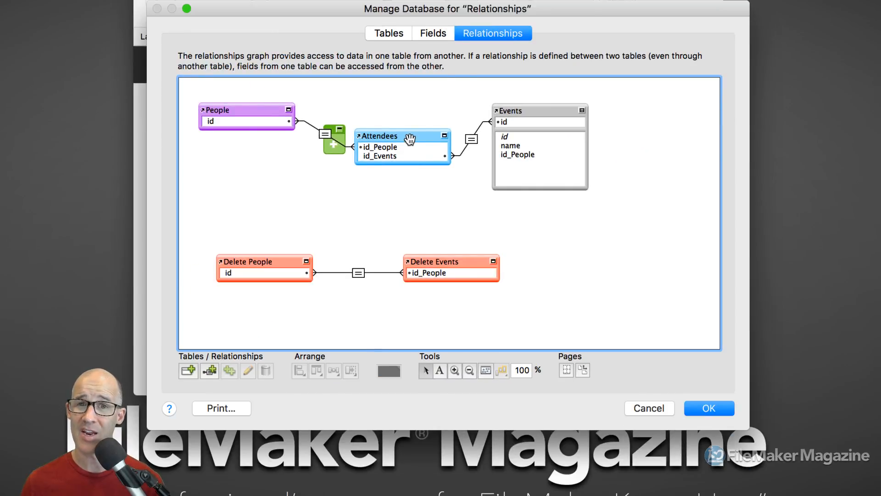
drag(410, 139, 437, 210)
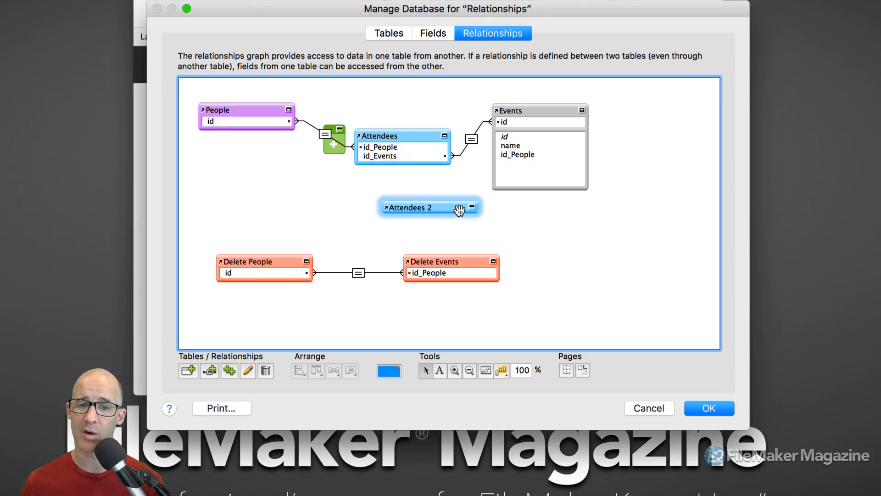
- Open the category field's auto-enter calculation and switch its evaluation context to Attendees 2 and back to Attendees
click(433, 35)
double_click(358, 131)
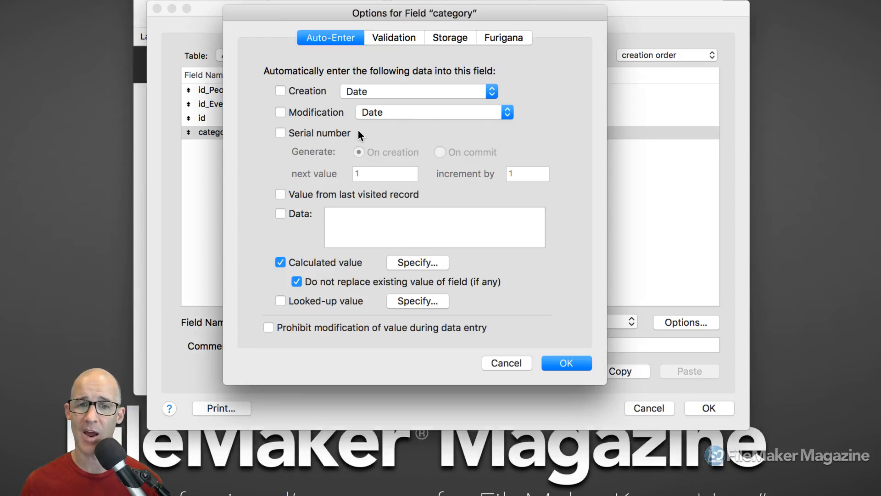
click(432, 265)
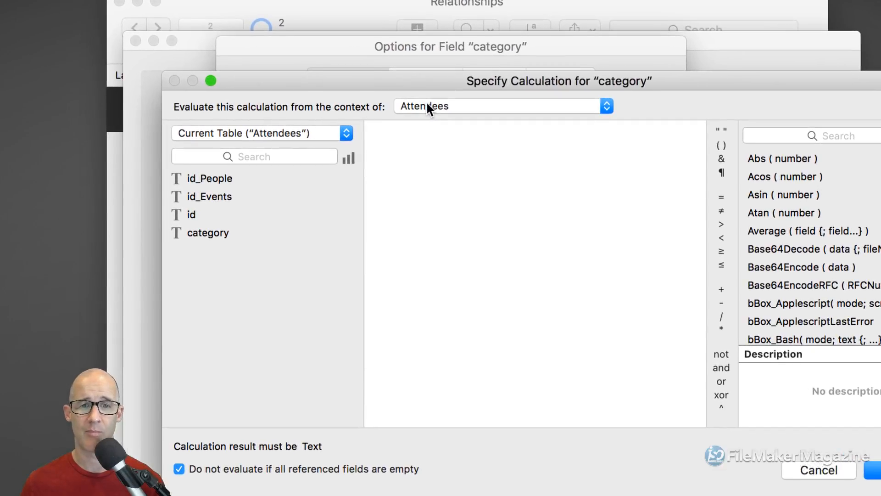
click(469, 115)
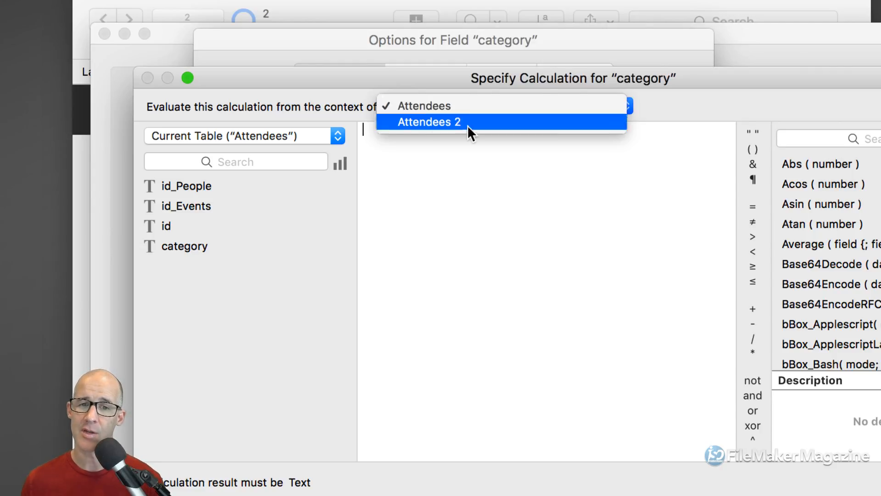
click(476, 122)
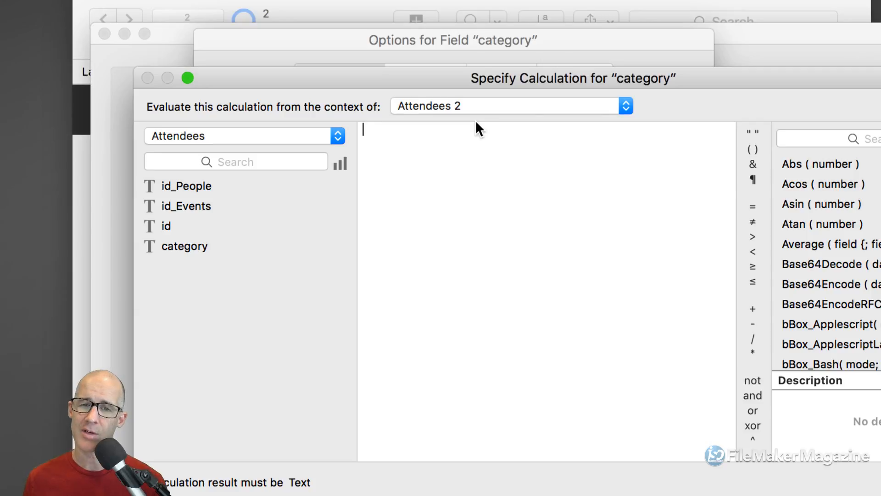
click(478, 106)
click(481, 96)
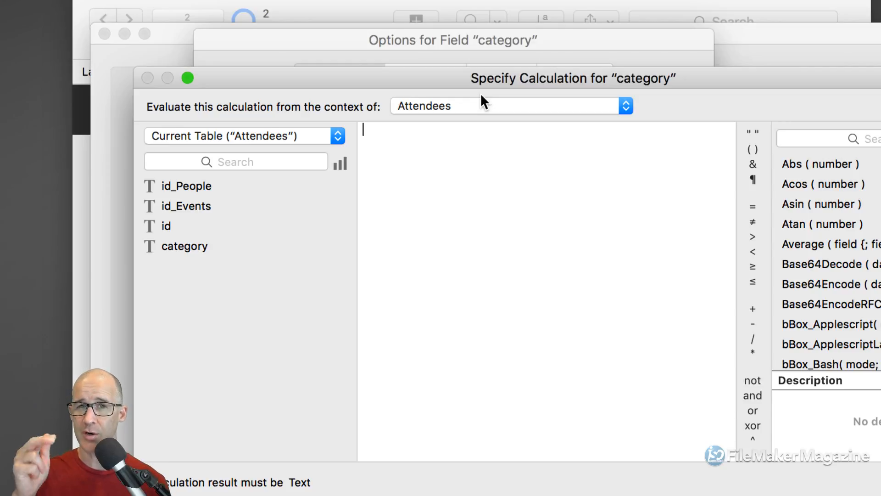
- Open the relationships graph from the calculation and examine how Attendees connects to People and Events
click(296, 134)
click(281, 288)
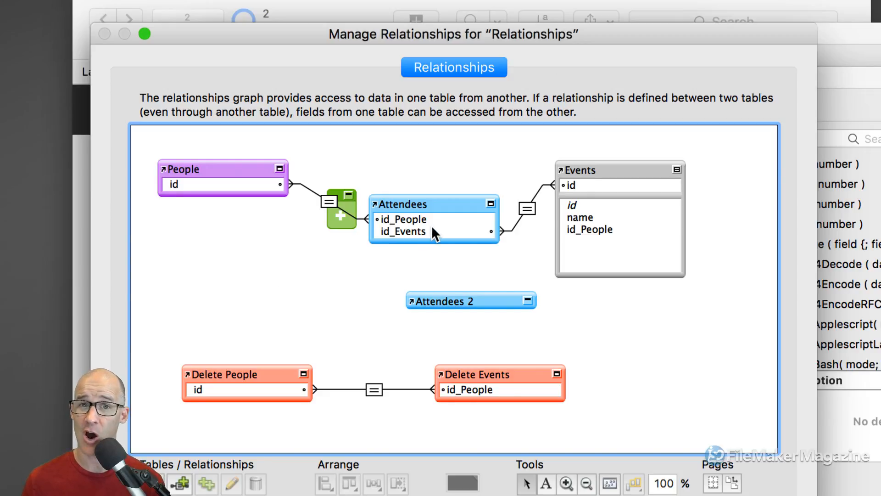
click(441, 208)
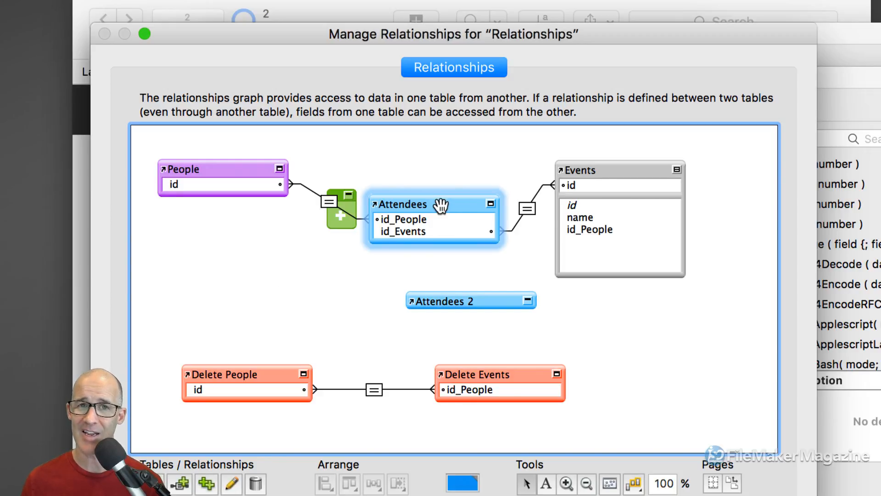
click(239, 166)
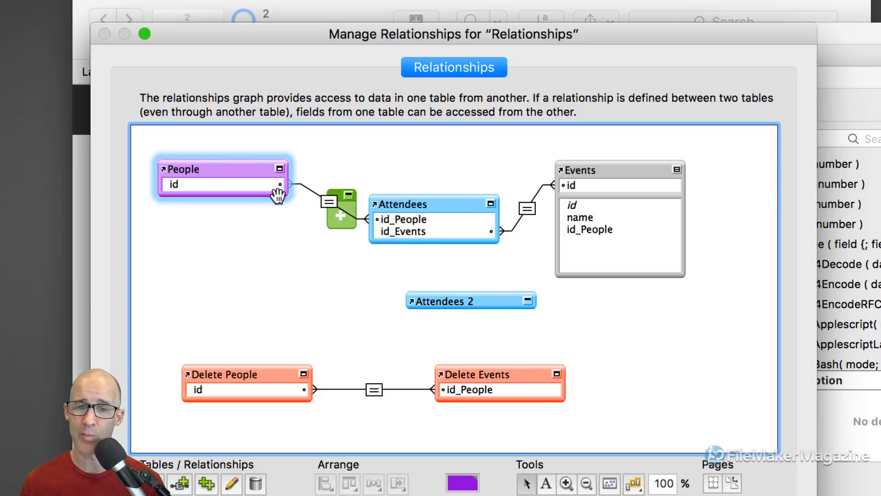
click(598, 171)
click(527, 209)
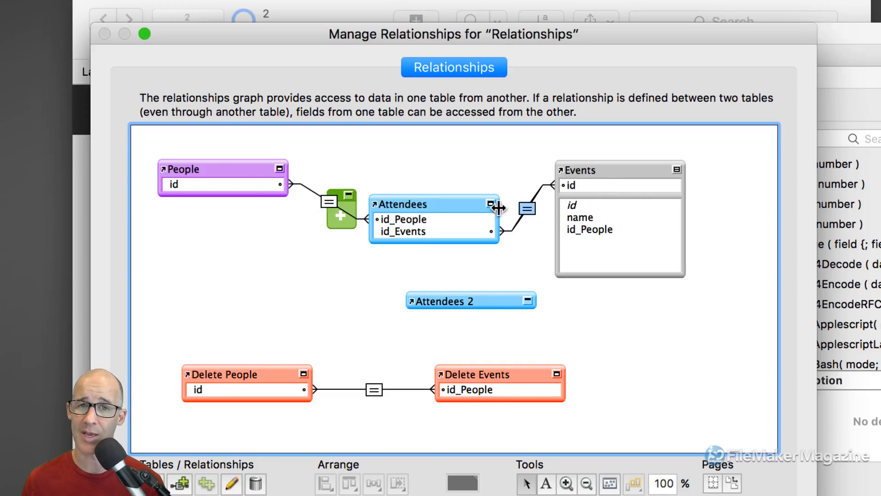
click(329, 202)
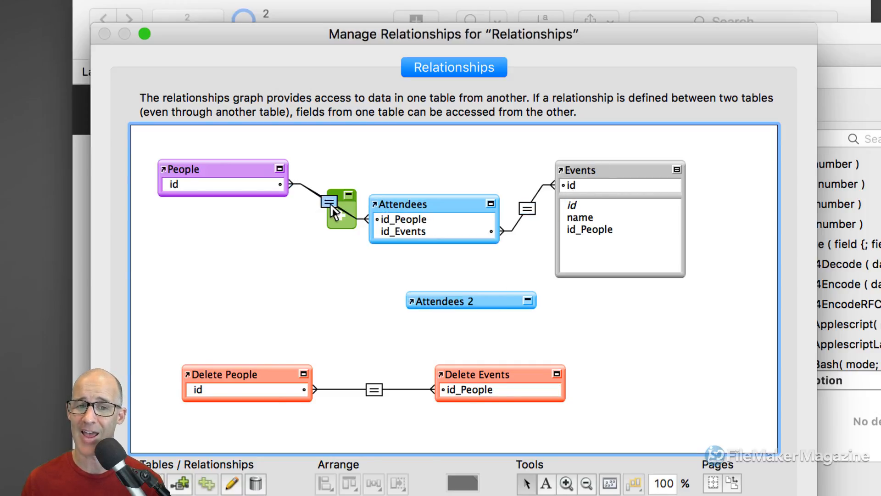
- Browse the People table's fields from the category calculation, leave the formula empty and close the field options
click(435, 204)
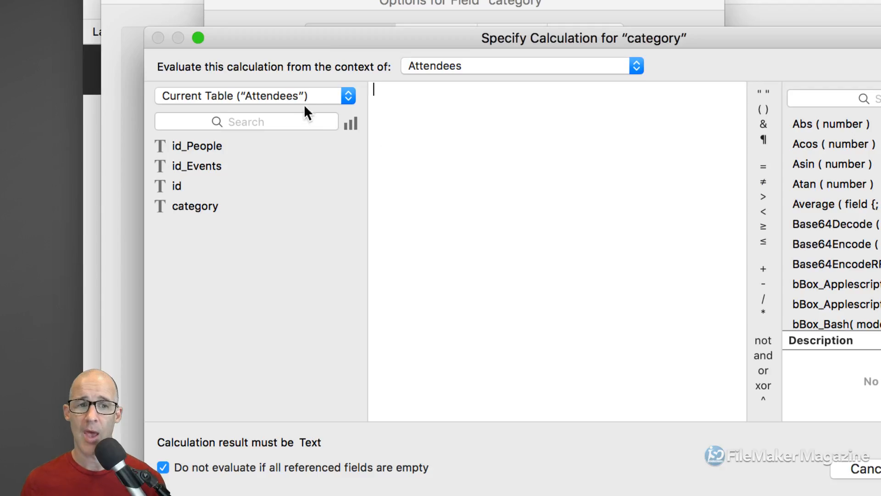
click(366, 121)
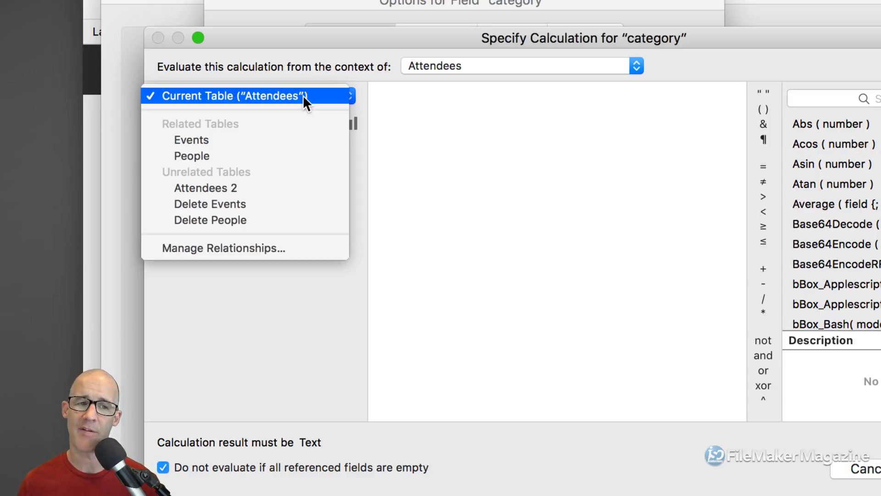
click(282, 155)
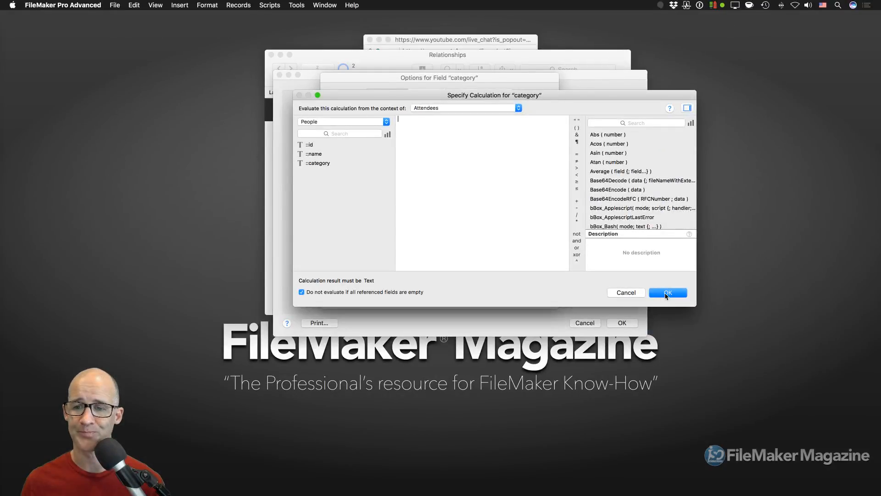
click(880, 474)
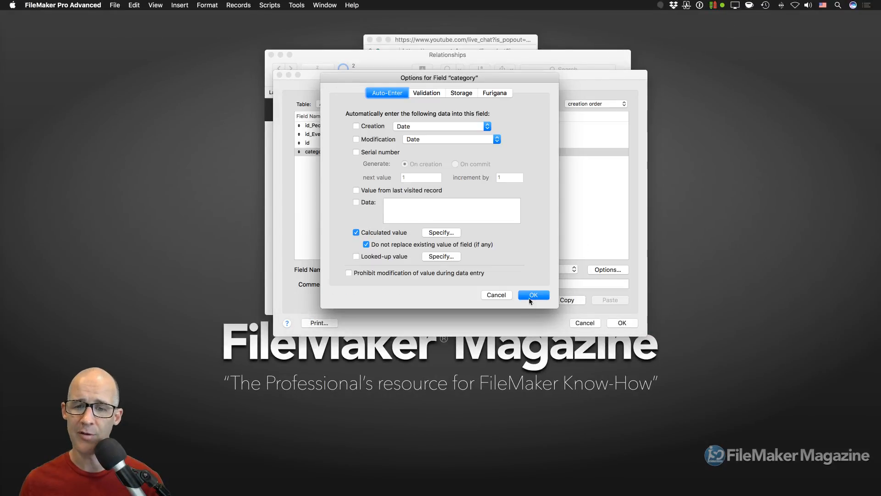
click(532, 295)
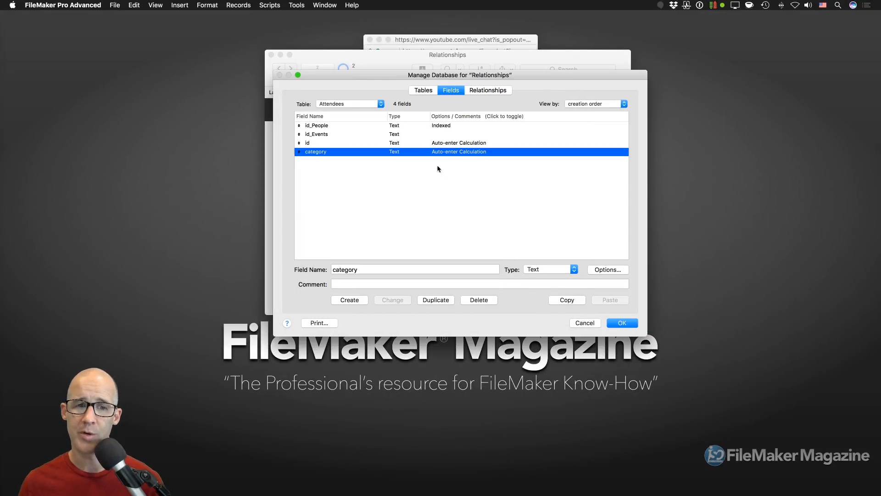
- In the relationships graph, relate People's id to the id field of Attendees 2 and place Attendees 2 below Attendees
click(484, 92)
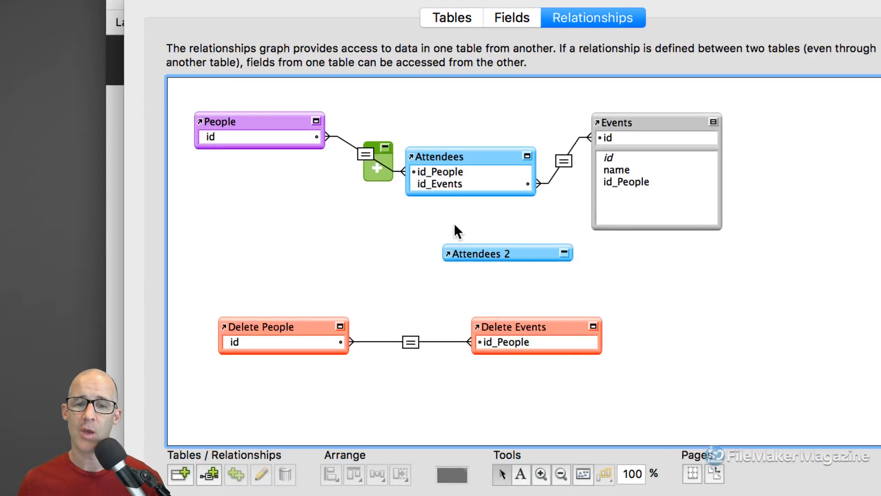
drag(478, 251, 345, 226)
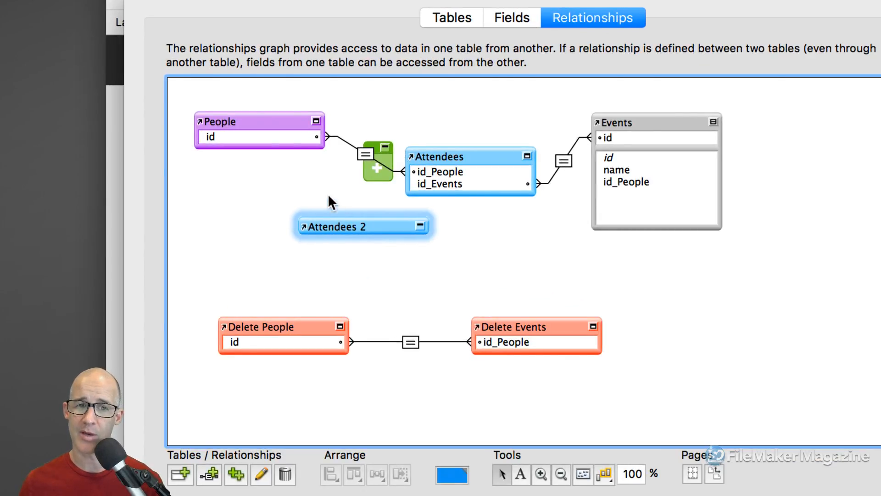
click(420, 226)
drag(244, 137, 304, 269)
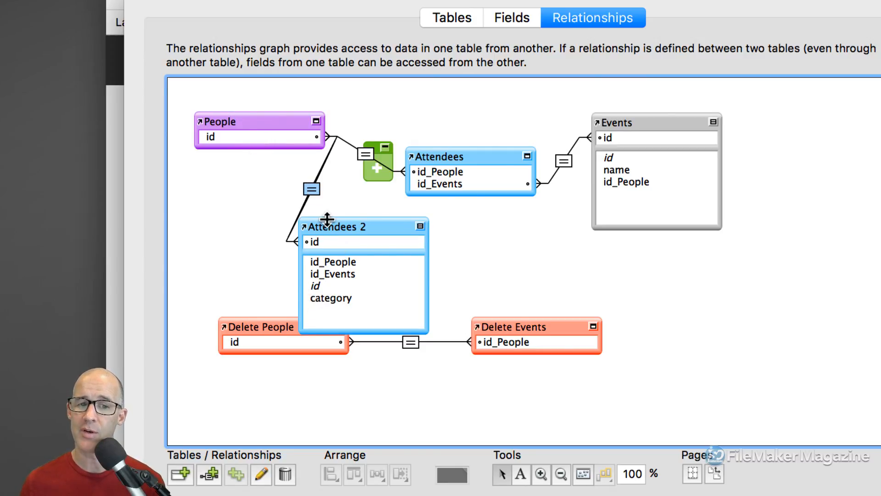
drag(331, 227, 413, 232)
- Edit the People to Attendees 2 relationship to allow creation of records in Attendees 2
double_click(353, 192)
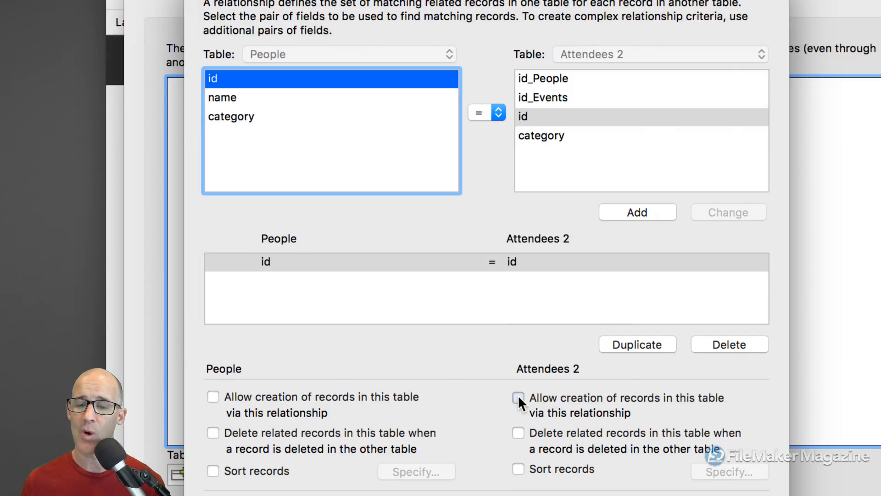
click(518, 398)
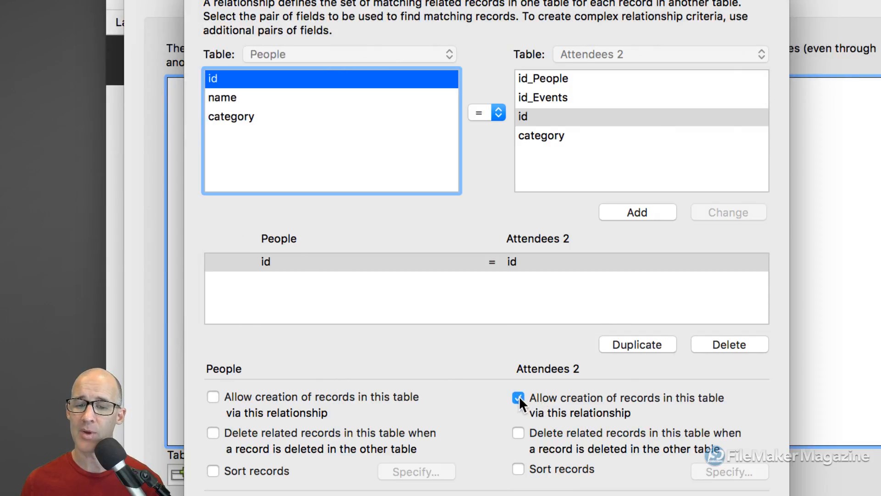
click(553, 317)
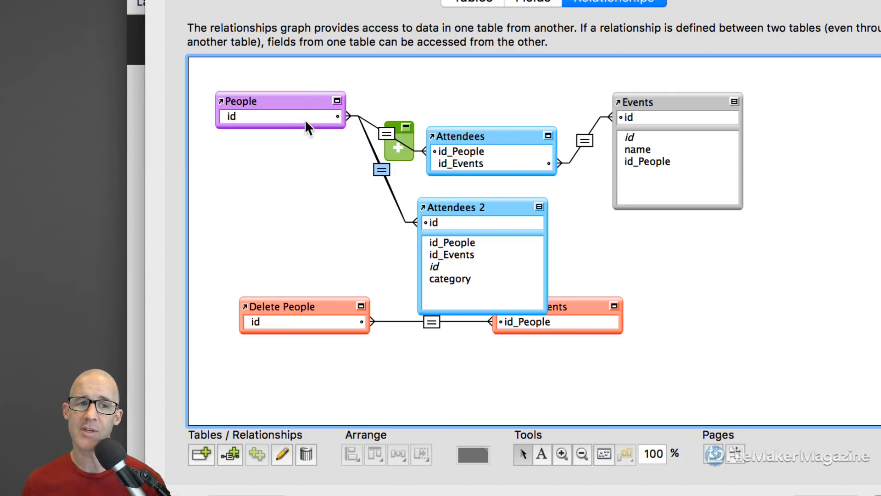
- Examine how People connects to Attendees and Attendees 2 in the graph, comparing both relationships and nudging Attendees 2 slightly down
click(281, 107)
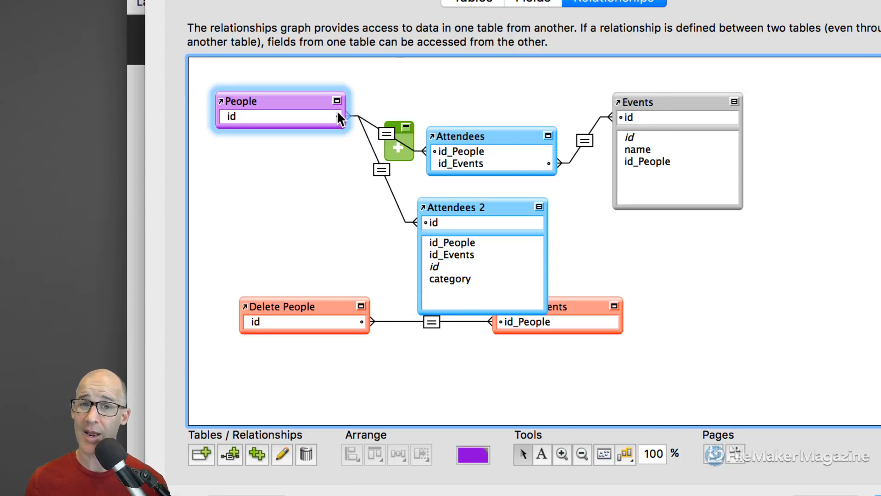
click(381, 172)
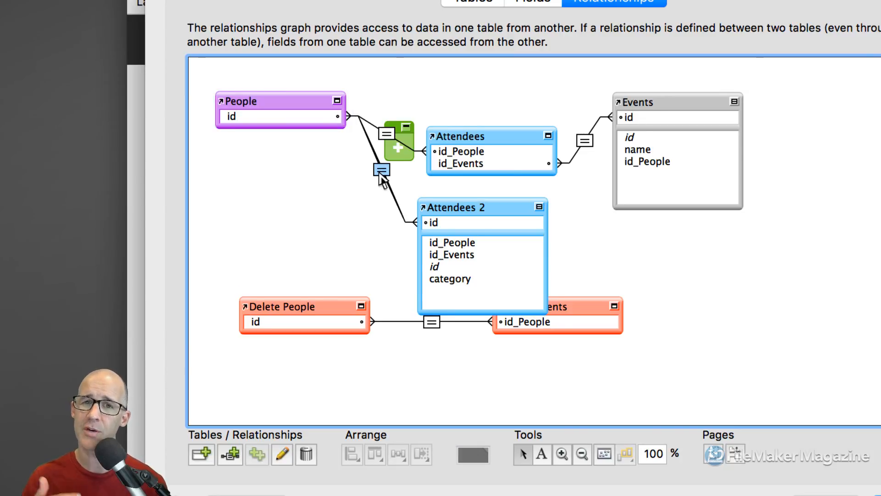
drag(456, 208, 463, 224)
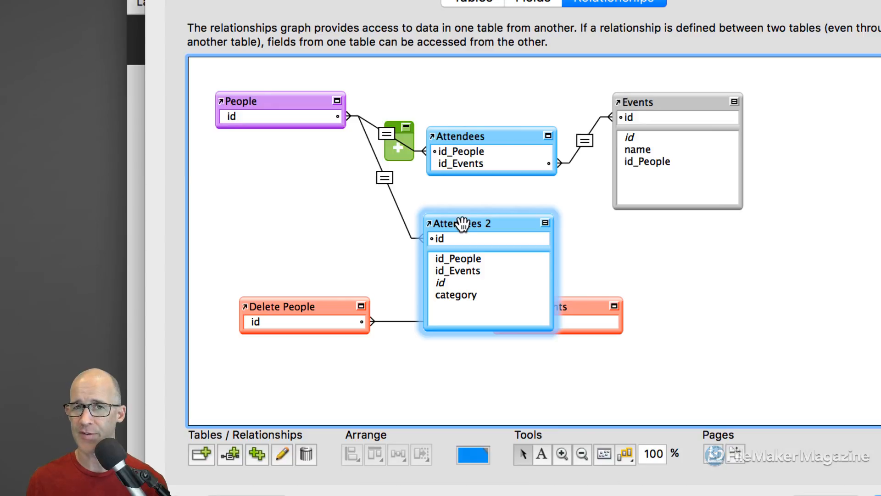
click(490, 137)
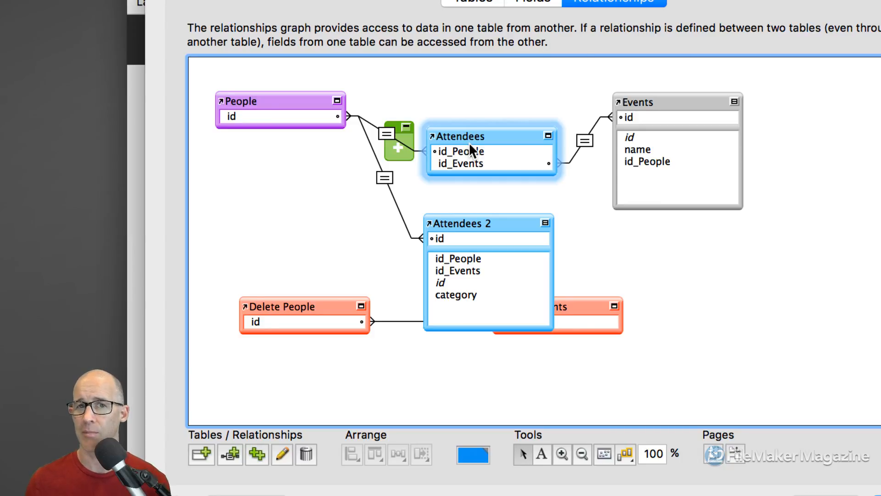
click(301, 106)
click(378, 177)
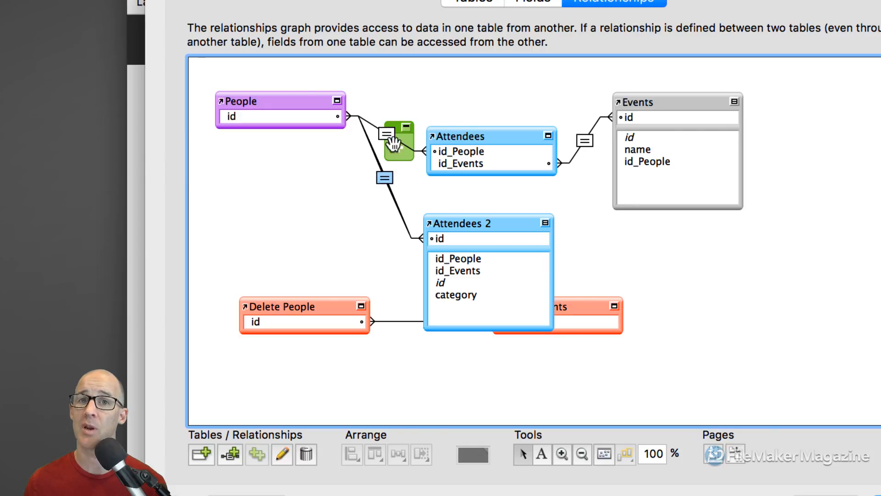
click(387, 135)
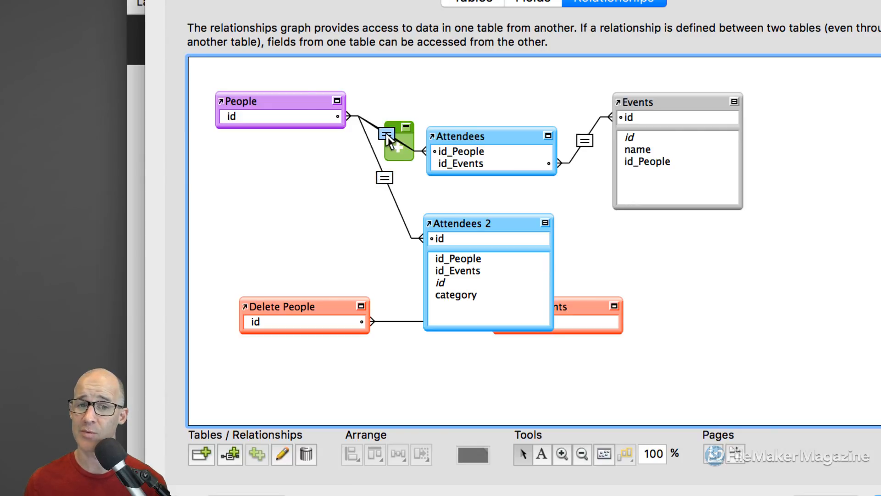
click(462, 225)
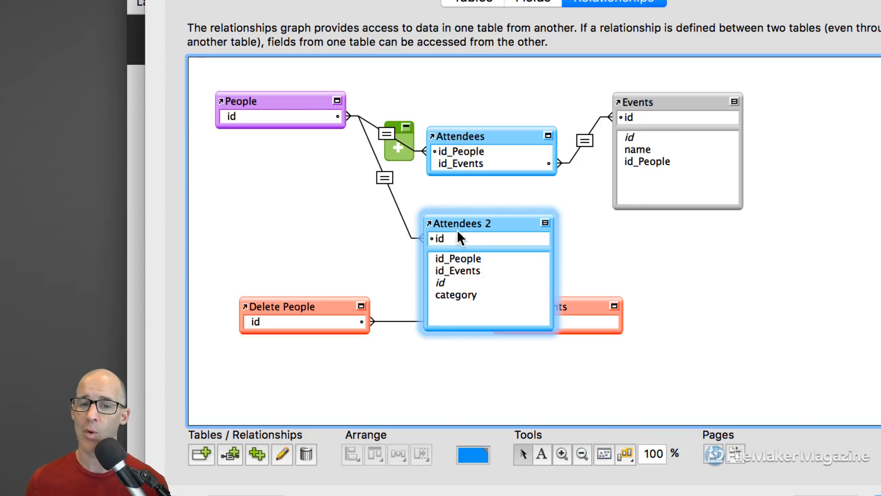
- Add Attendees 2's category as a second match field against People's id, and collapse the occurrence to its match fields beneath Attendees
drag(453, 296, 324, 117)
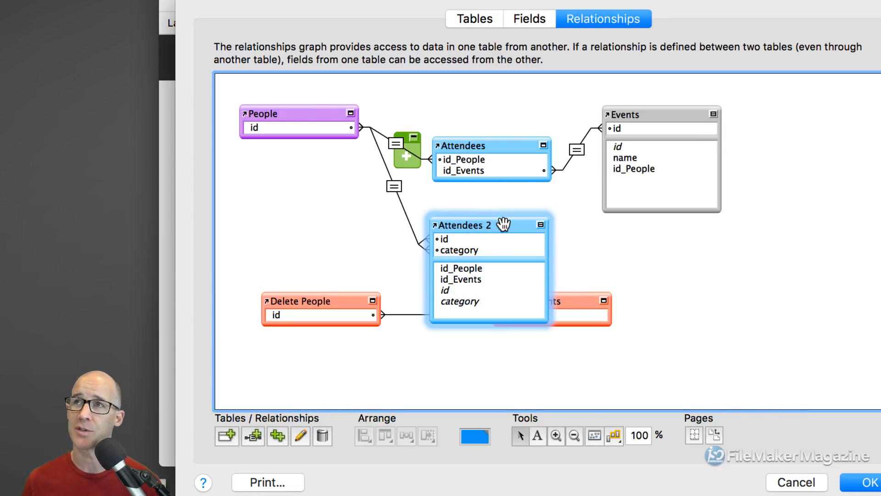
drag(527, 226, 515, 212)
click(539, 219)
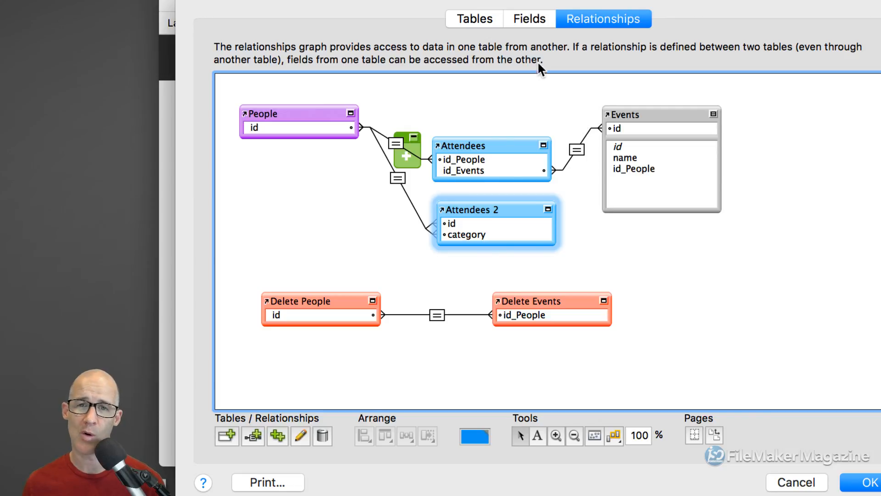
- Enter $category as the auto-enter calculation of the category field in the Attendees table
click(528, 20)
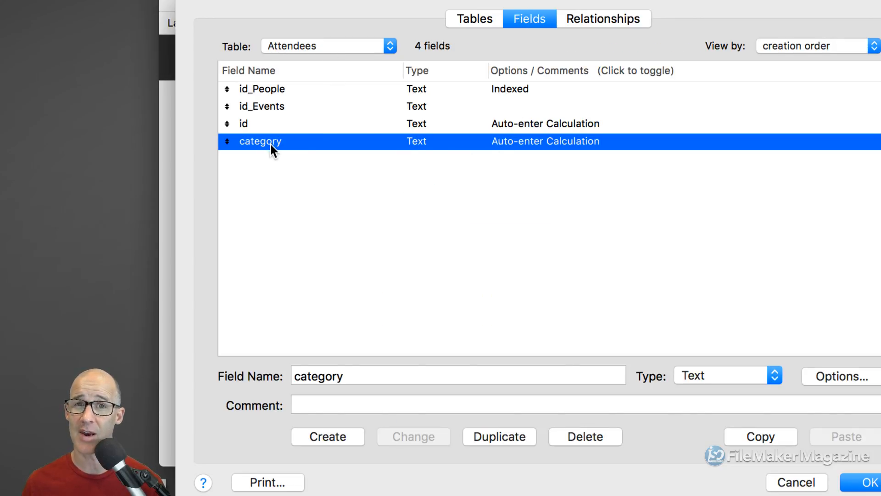
double_click(283, 142)
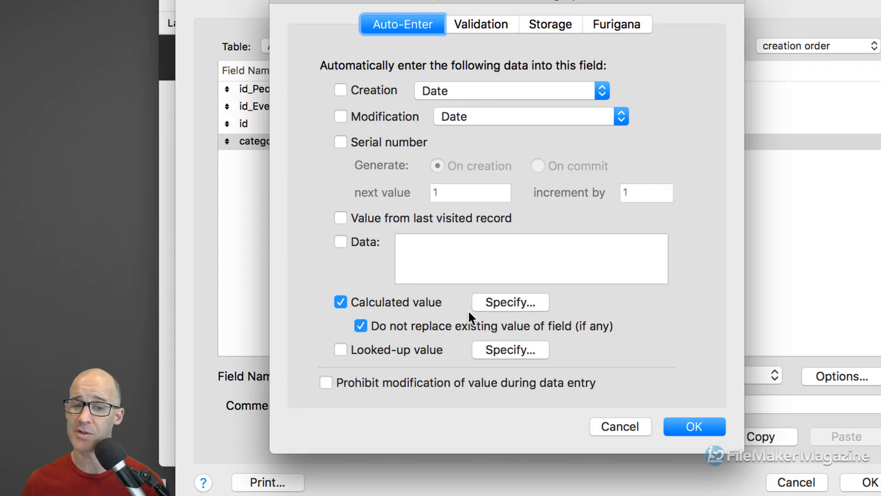
click(502, 302)
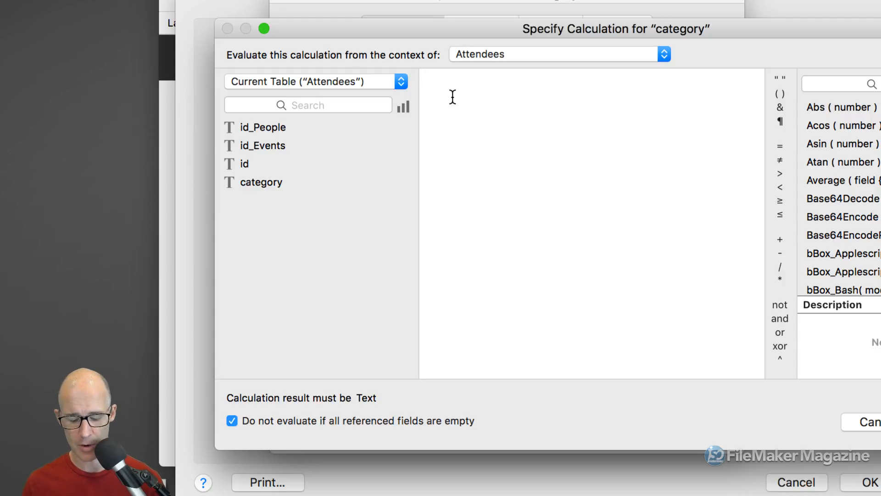
text($category)
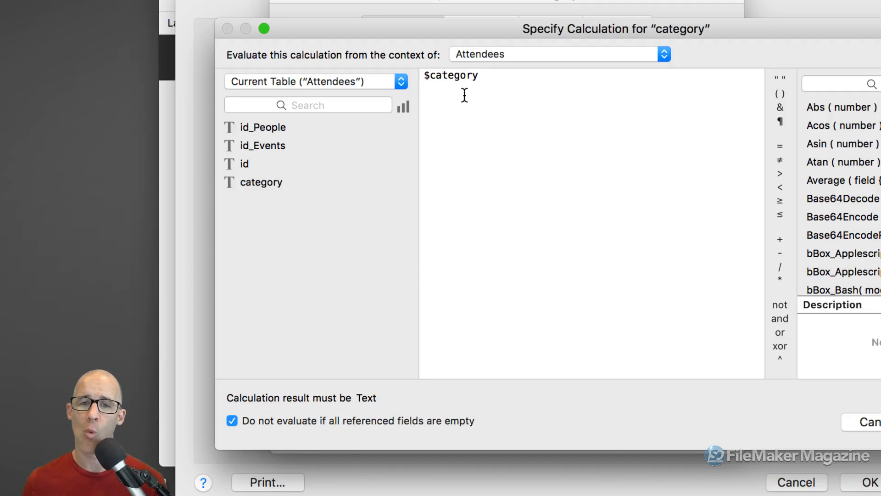
- Change the category calculation to the global variable $$CATEGORY
drag(478, 75, 414, 76)
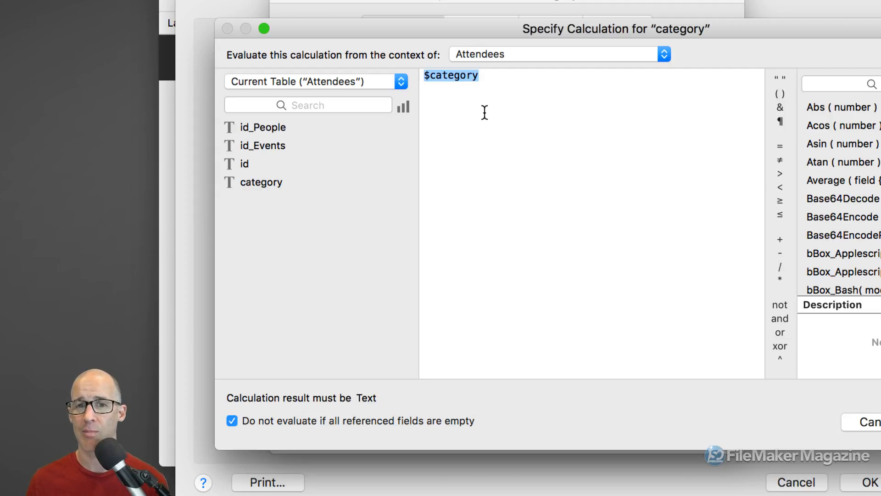
click(430, 78)
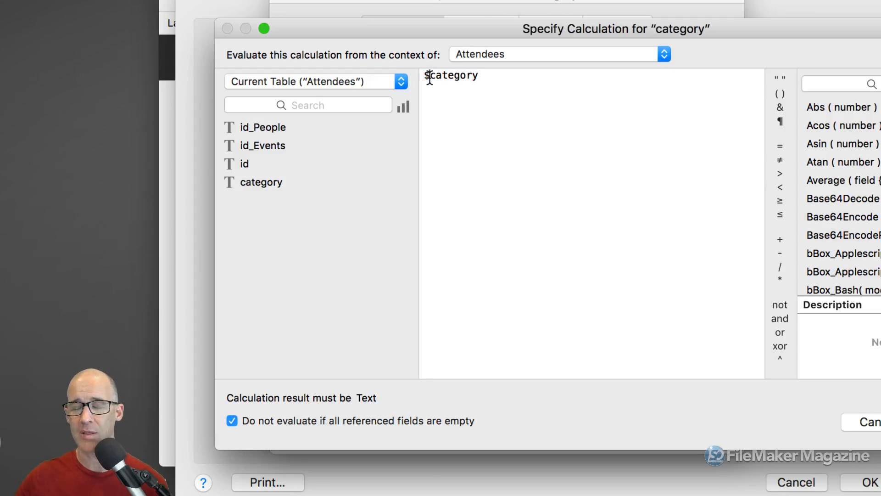
text($)
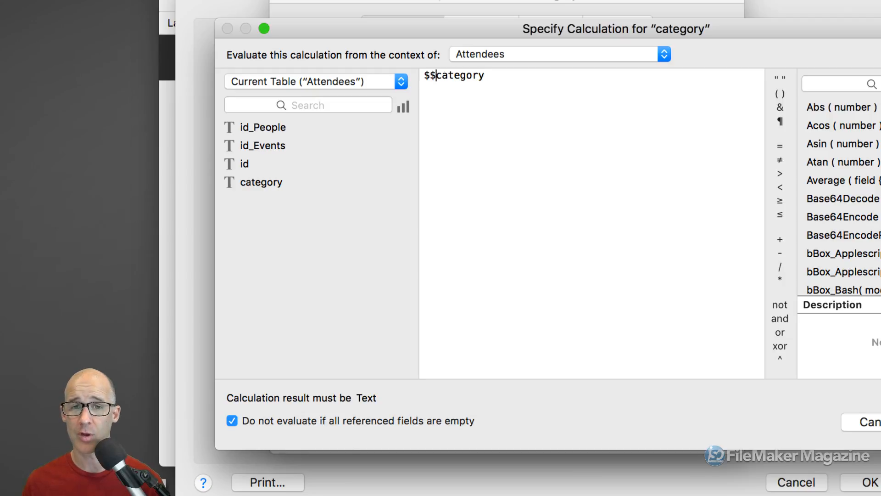
key(shift+alt+Right)
text(C)
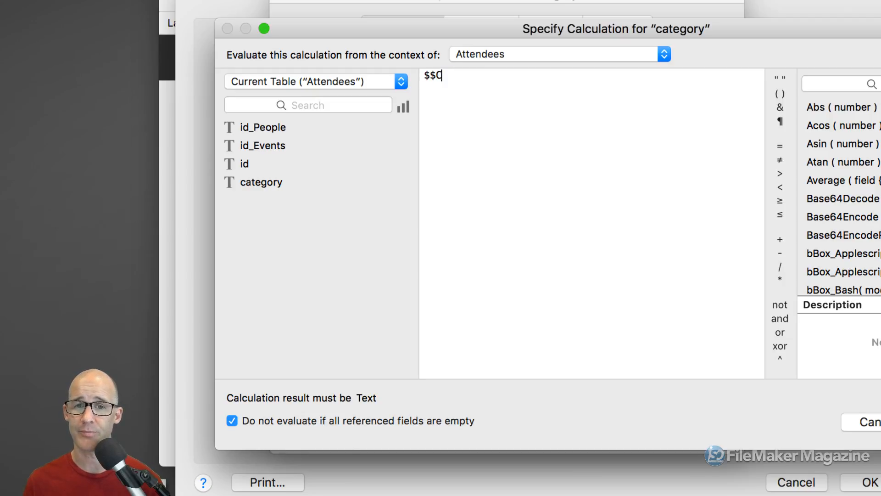
text(ATEGORY)
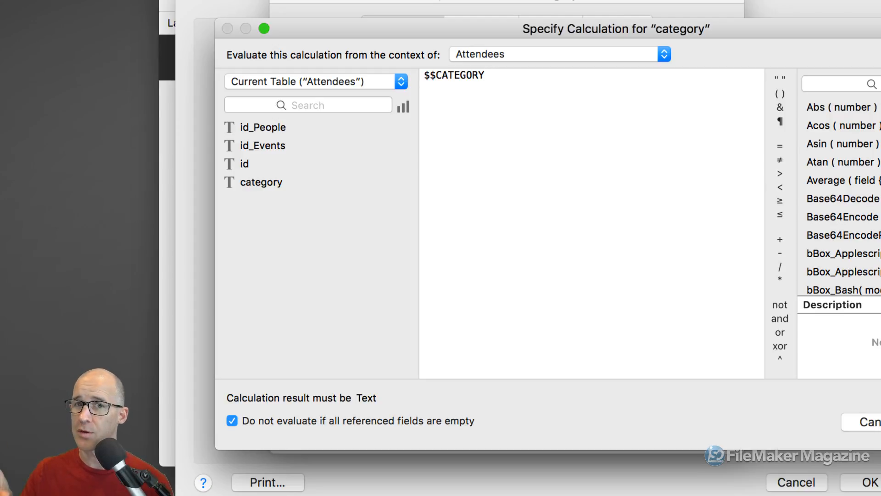
- Accept the category formula, then close the field options and database definitions to return to the People layout
drag(492, 76, 427, 73)
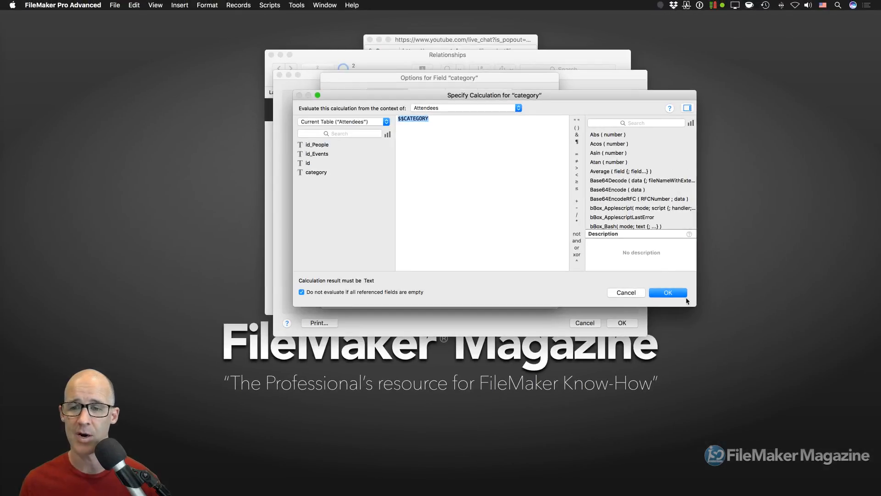
click(669, 292)
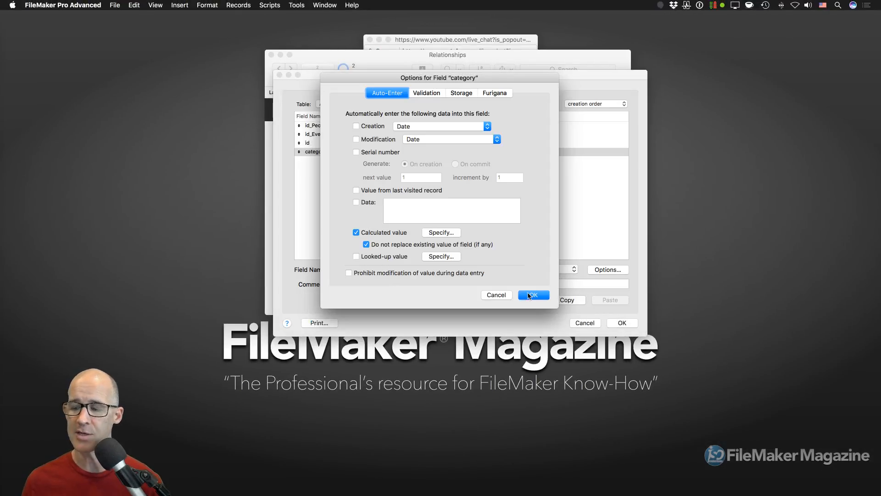
click(496, 296)
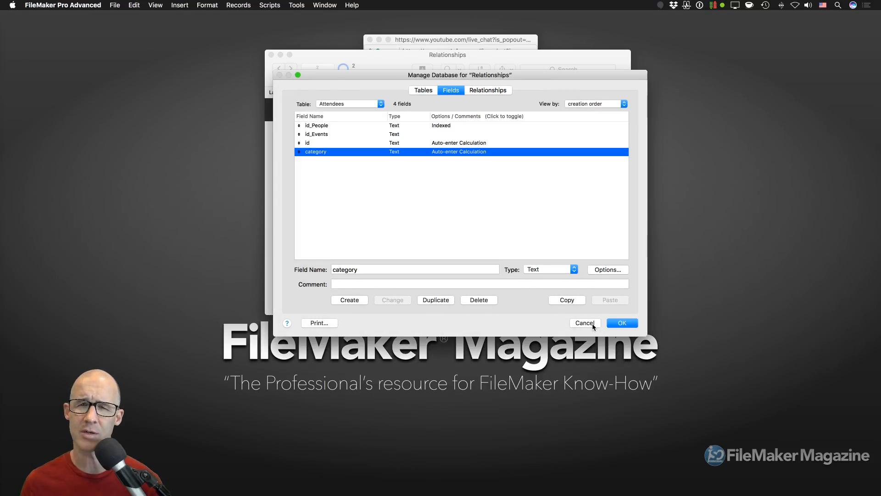
click(618, 324)
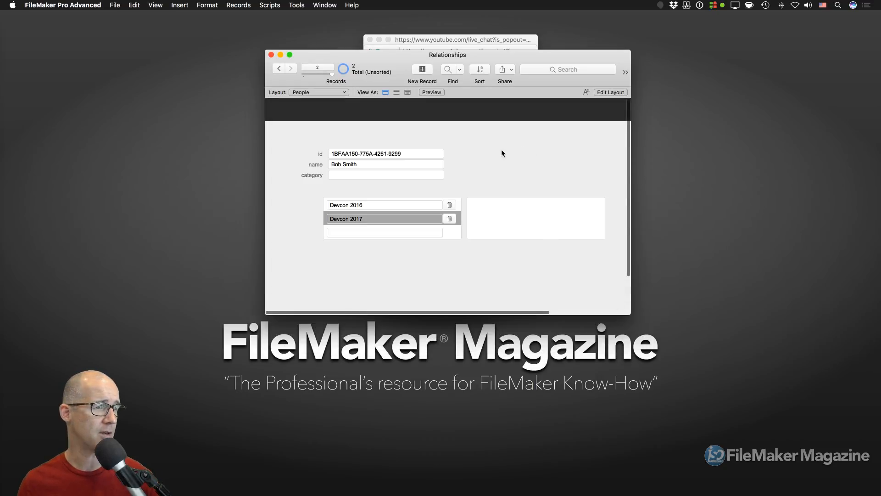
click(192, 135)
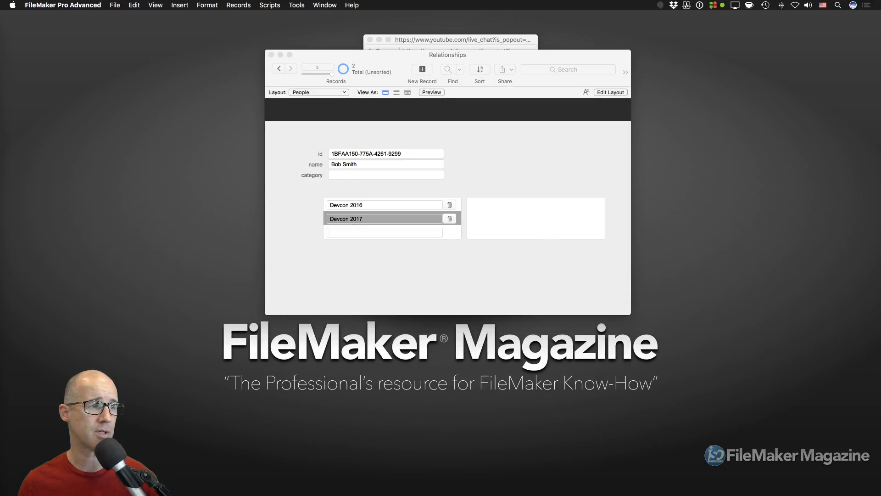